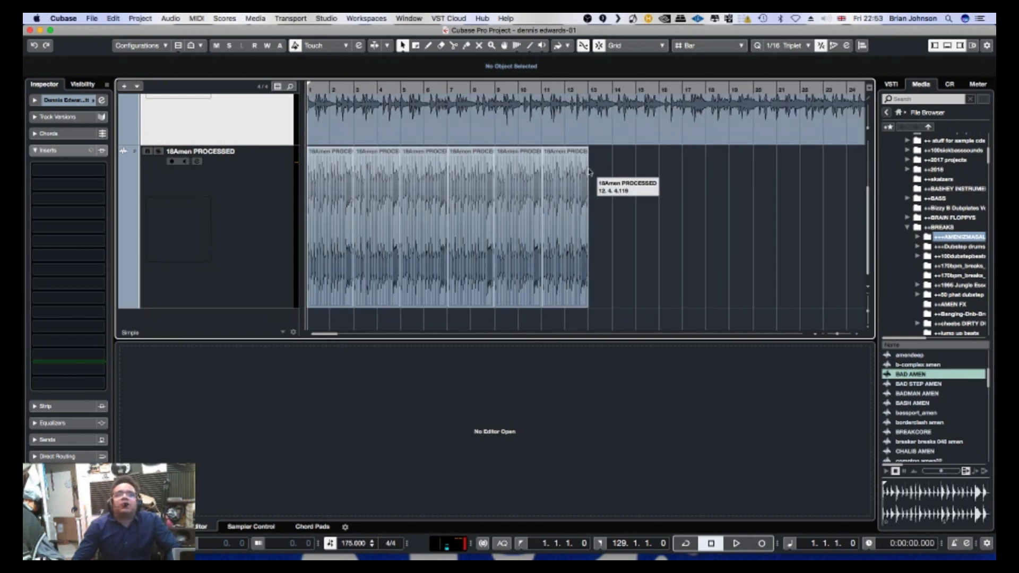
# Delete the repeated 18Amen PROCESSED parts after the first and open the remaining part in the editor.
pyautogui.moveTo(381, 200); pyautogui.dragTo(382, 199)
pyautogui.press('Delete')
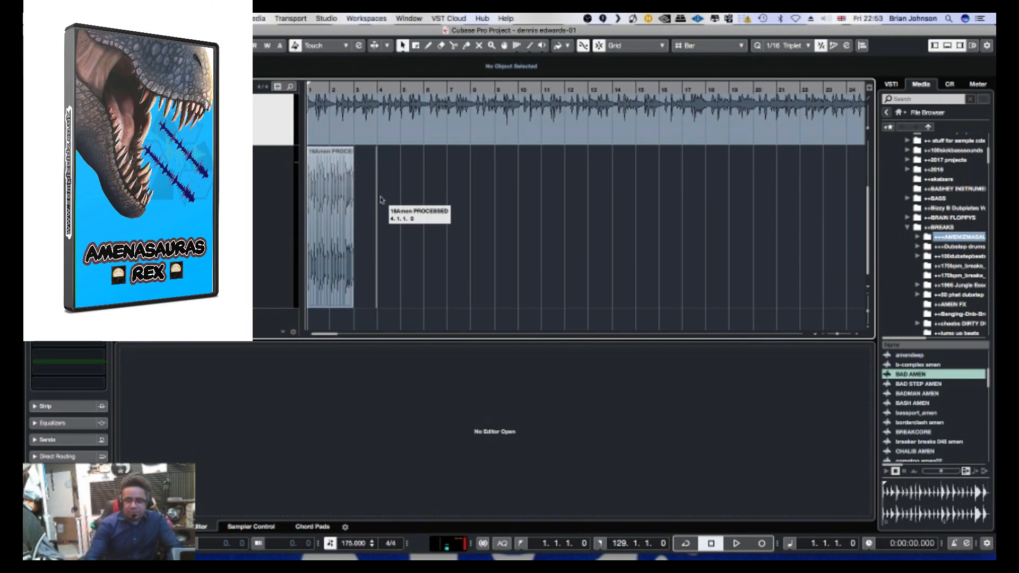
pyautogui.press('space')
pyautogui.doubleClick(323, 204)
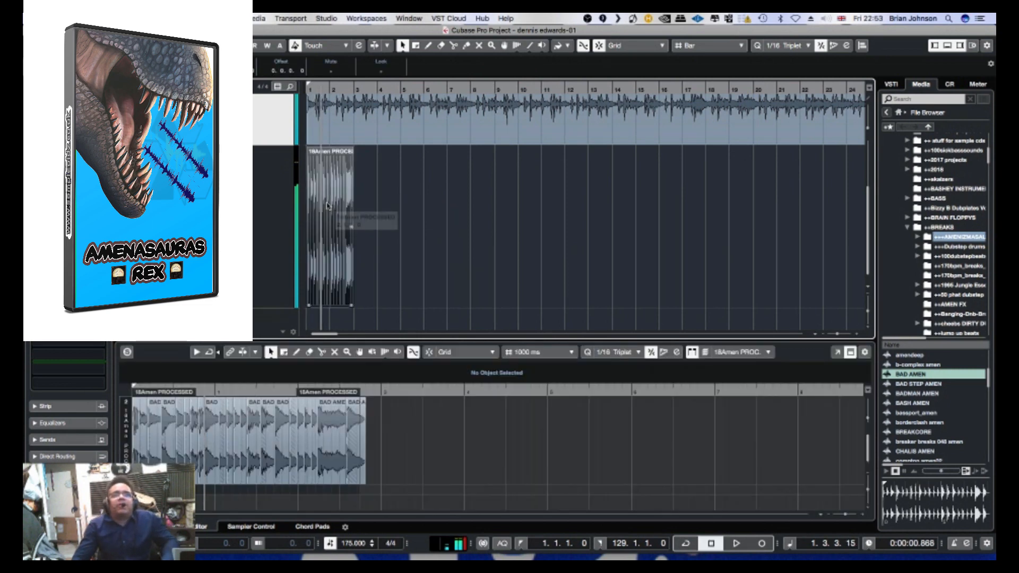
# Render the remaining 18Amen PROCESSED part in place with the current settings.
pyautogui.rightClick(329, 204)
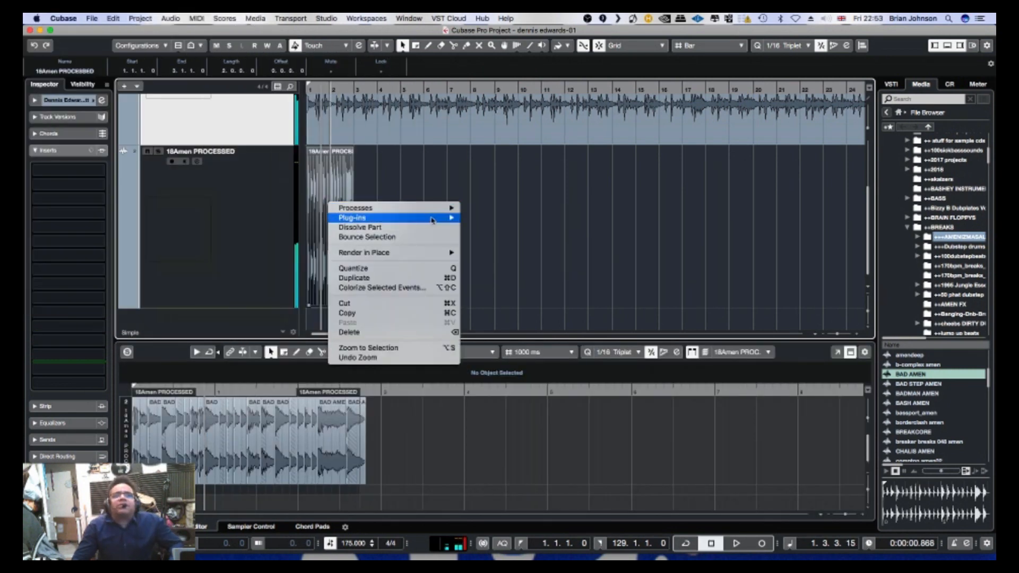
pyautogui.moveTo(426, 207)
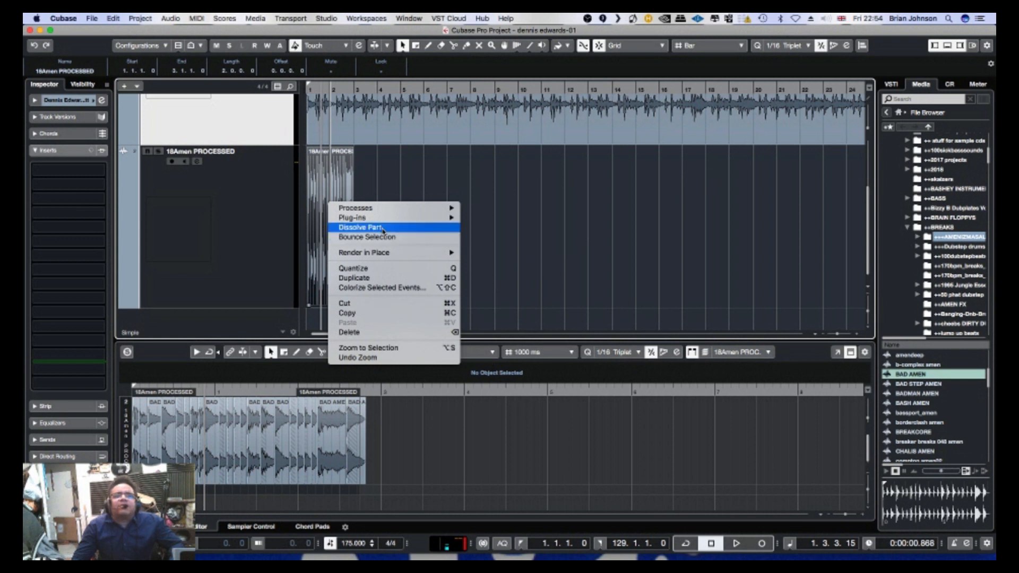
pyautogui.moveTo(389, 213)
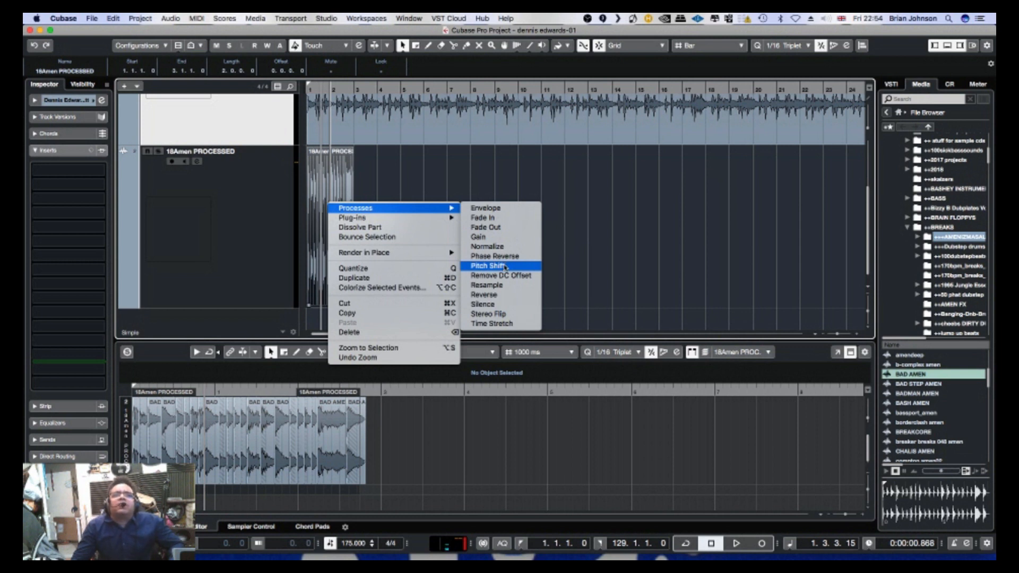
pyautogui.moveTo(415, 255)
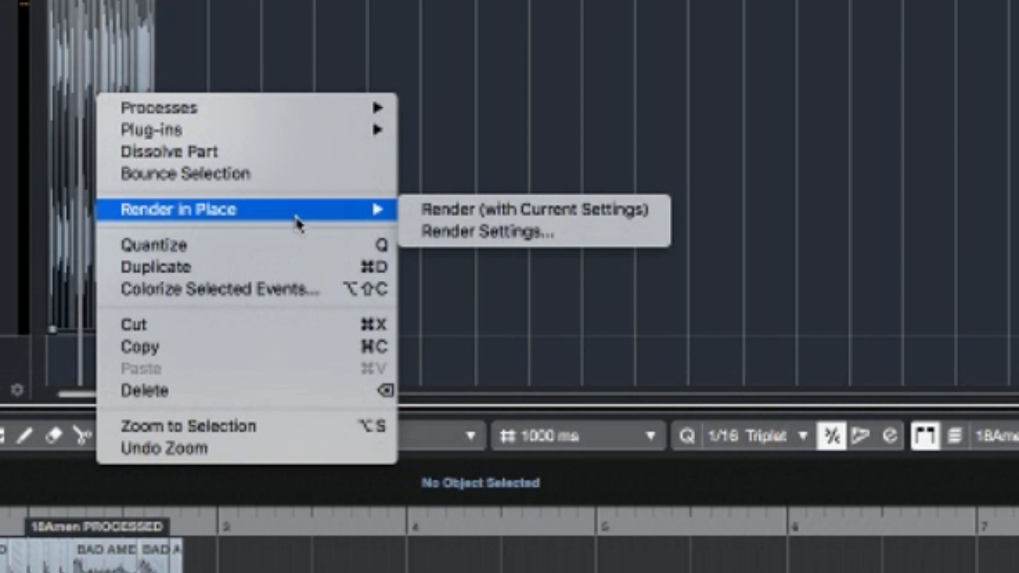
pyautogui.click(429, 222)
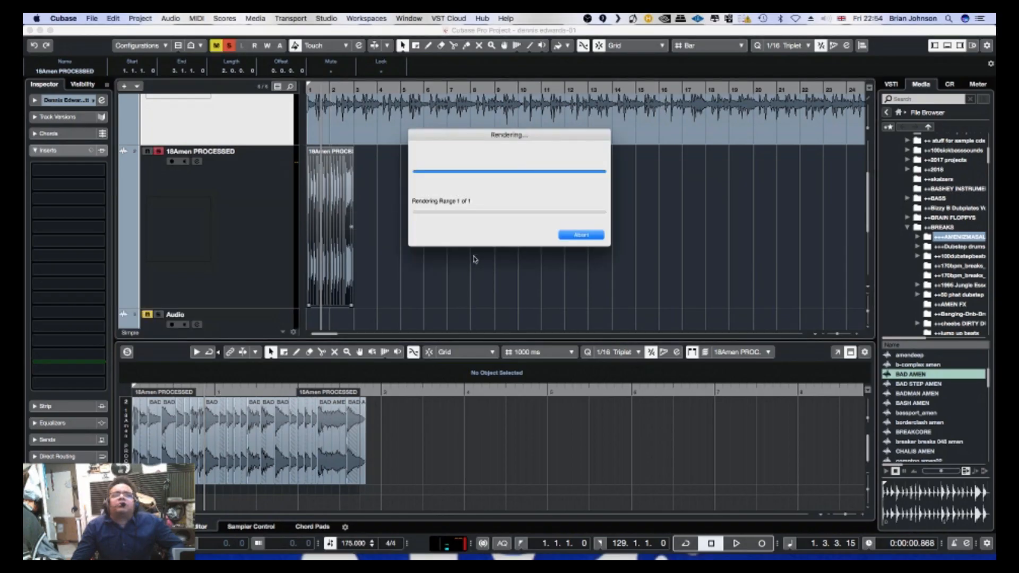
# Erase the muted original part and select the rendered clip on the 18Amen PROCESSED (R) track.
pyautogui.rightClick(391, 234)
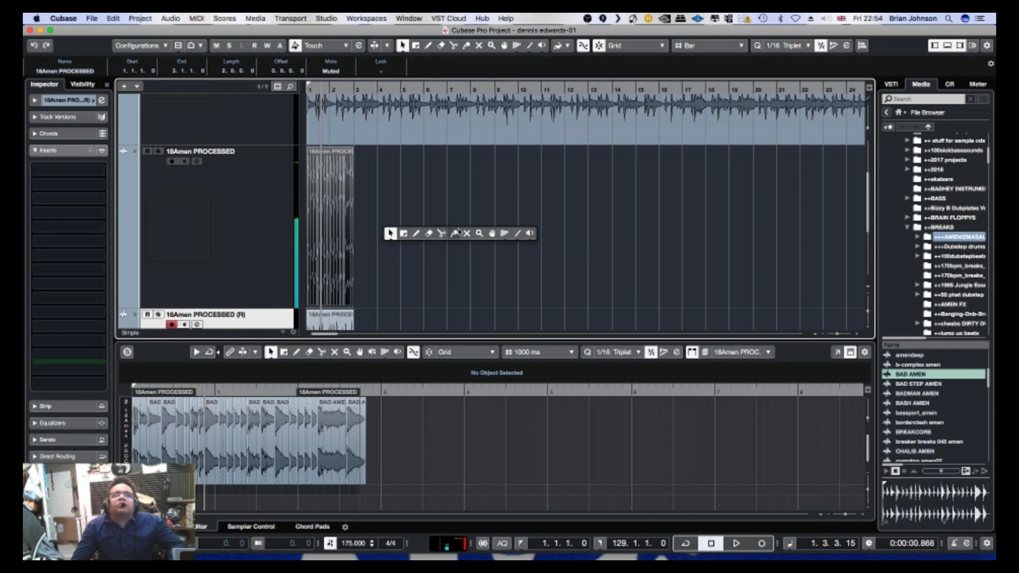
pyautogui.click(351, 216)
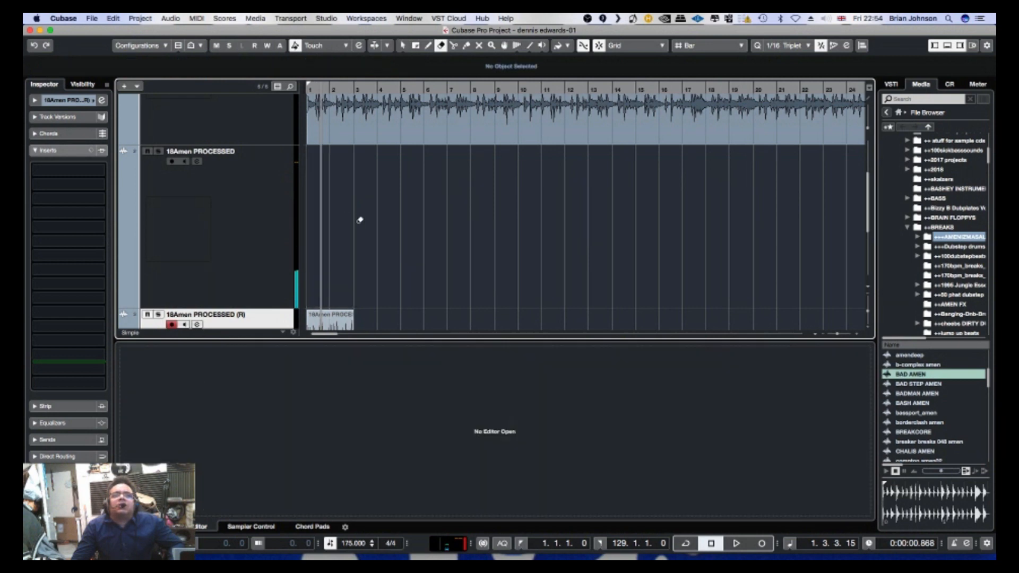
pyautogui.scroll(-3, 357, 221)
pyautogui.click(339, 228)
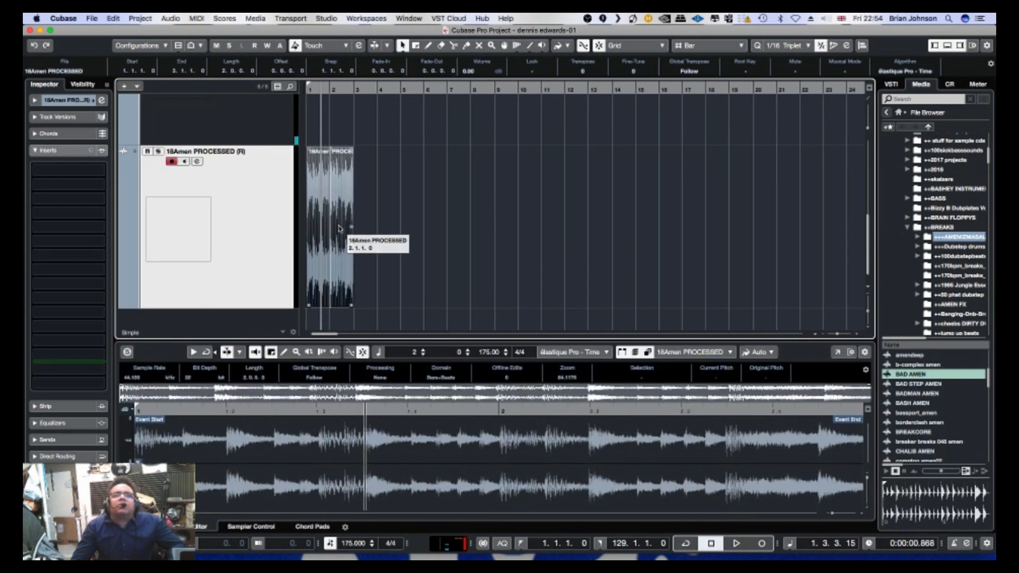
# Copy the rendered two-bar clip so that a second one starts at bar 3.
pyautogui.moveTo(339, 229); pyautogui.dragTo(419, 217)
pyautogui.press('h')
pyautogui.press('h')
pyautogui.press('h')
pyautogui.press('h')
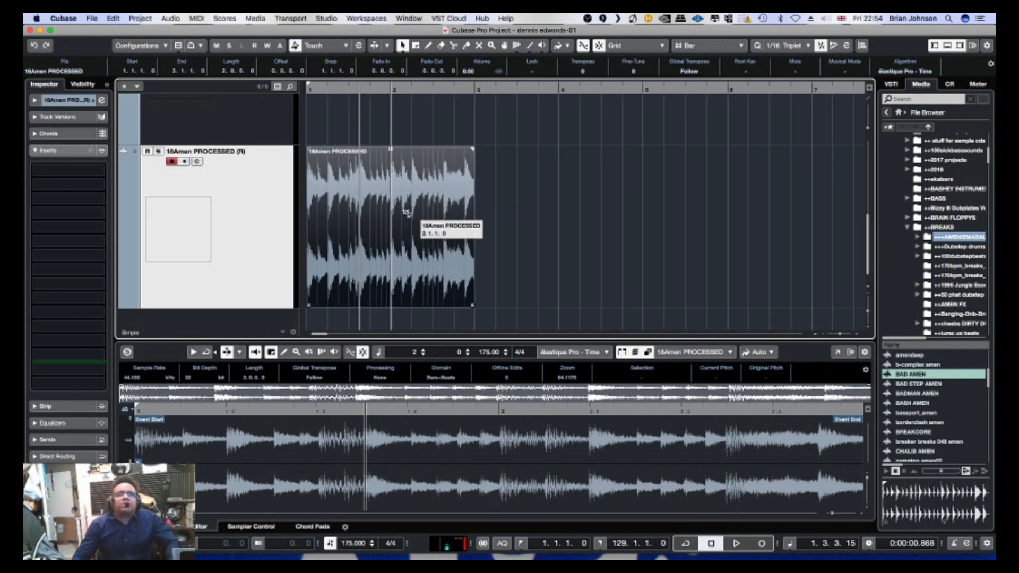
pyautogui.moveTo(406, 213); pyautogui.dragTo(612, 221)
pyautogui.press('g')
pyautogui.press('.')
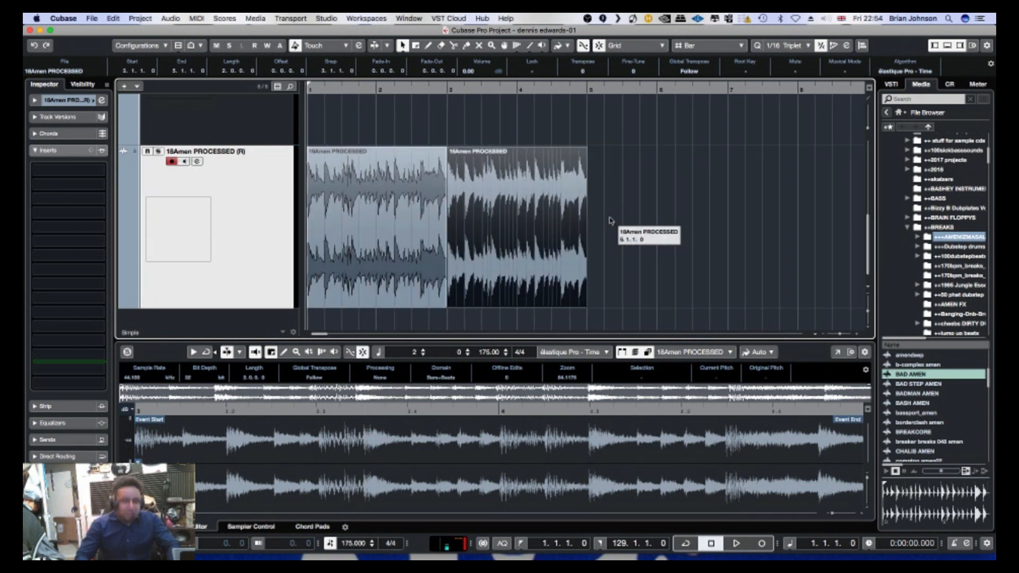
# Start playback and add two more copies of the rendered clip at bars 5 and 7.
pyautogui.press('space')
pyautogui.press('g')
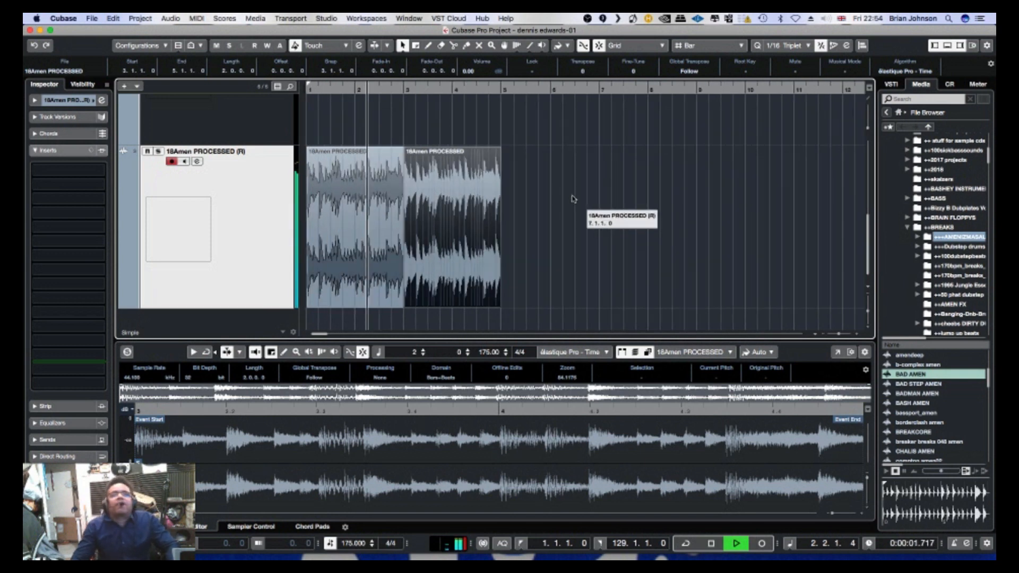
pyautogui.moveTo(467, 204); pyautogui.dragTo(598, 87)
pyautogui.moveTo(525, 240); pyautogui.dragTo(650, 157)
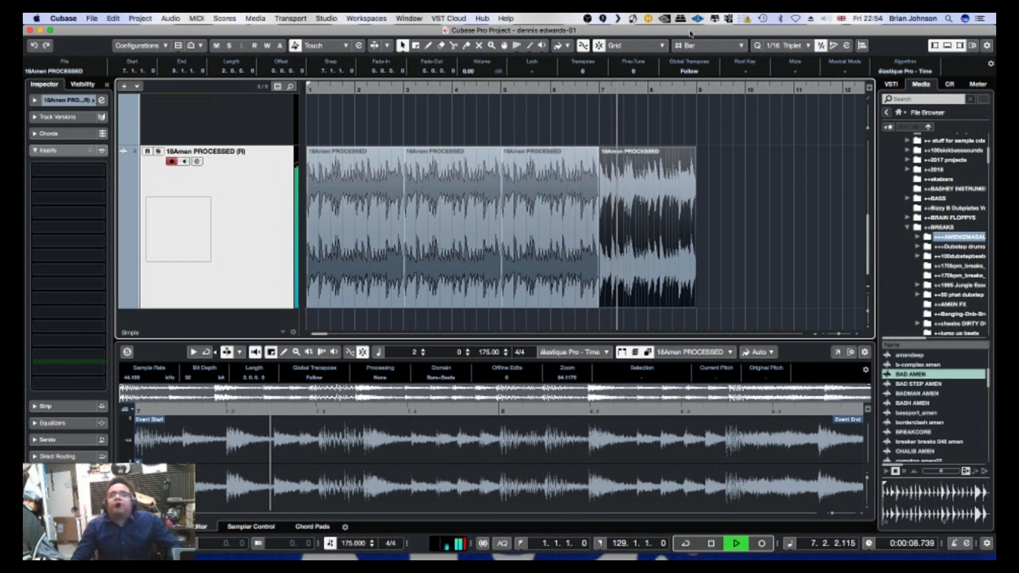
# Set the right locator to 9.1.1.0 and play the four clips with cycle mode on.
pyautogui.rightClick(698, 86)
pyautogui.click(696, 88)
pyautogui.keyDown('alt'); pyautogui.click(696, 89); pyautogui.keyUp('alt')
pyautogui.press('space')
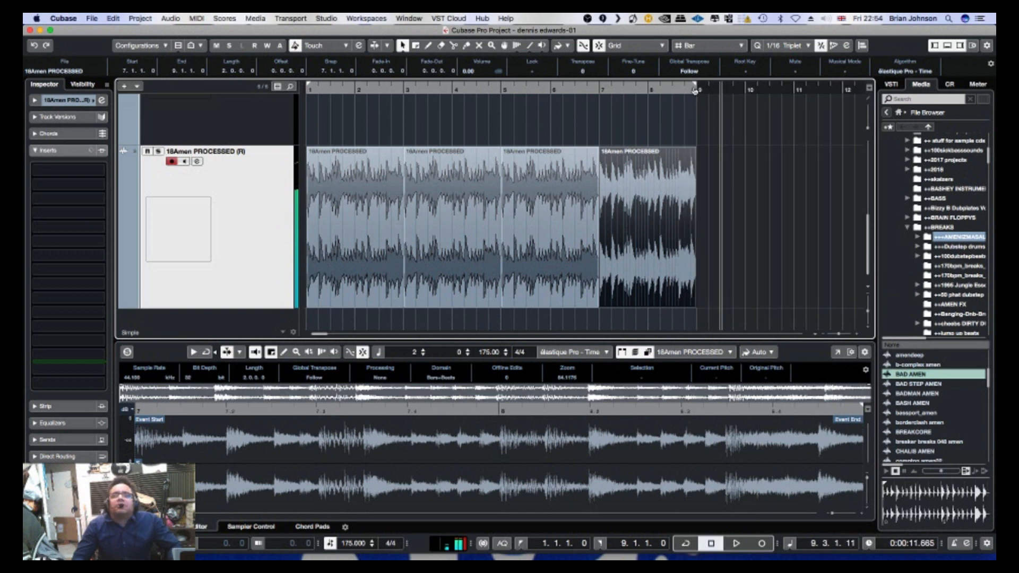
pyautogui.press('space')
pyautogui.press('KP_Divide')
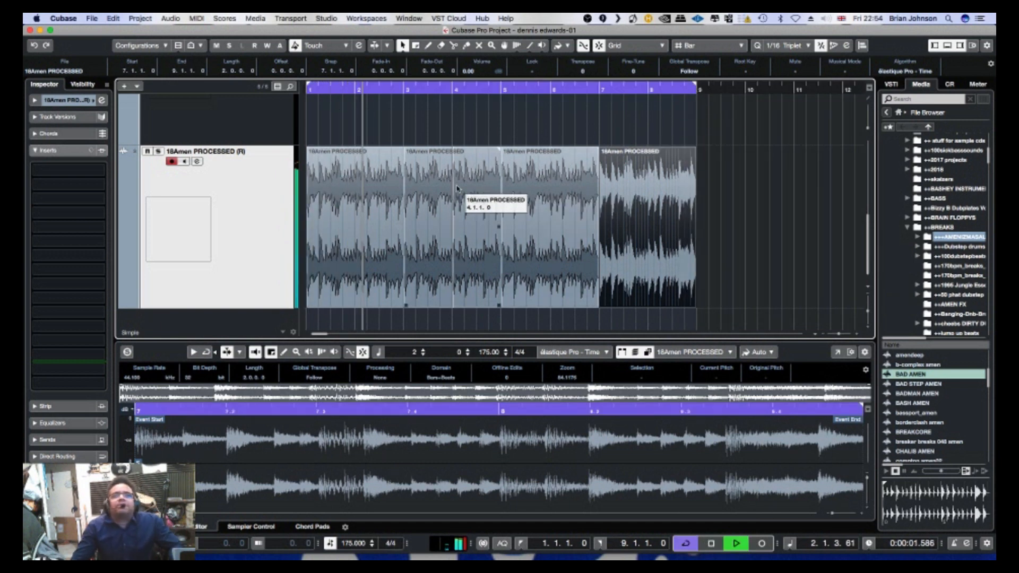
# Choose the Split tool for cutting the first rendered clip and set the grid type to Beat.
pyautogui.rightClick(491, 195)
pyautogui.click(510, 189)
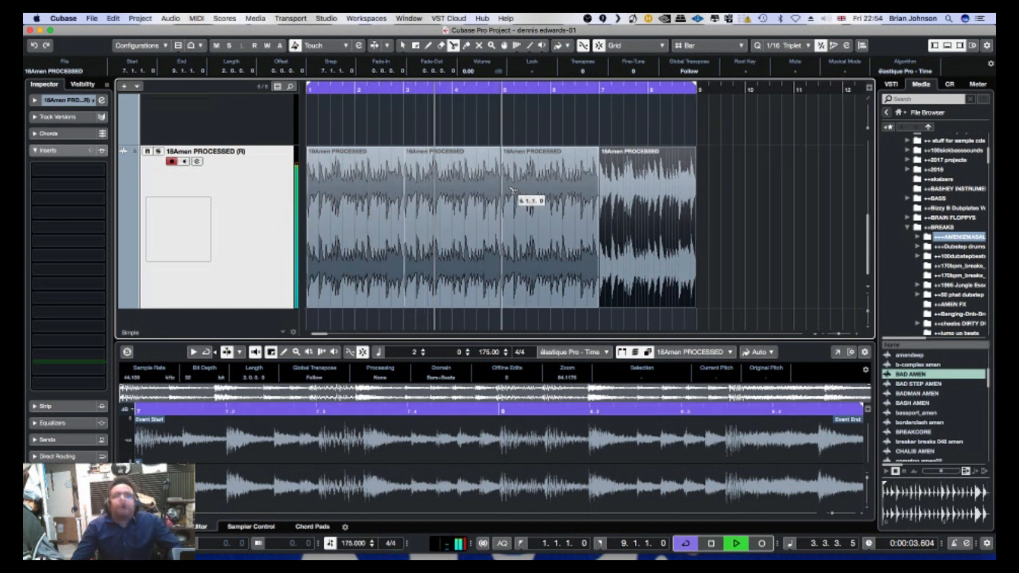
pyautogui.press('h')
pyautogui.press('h')
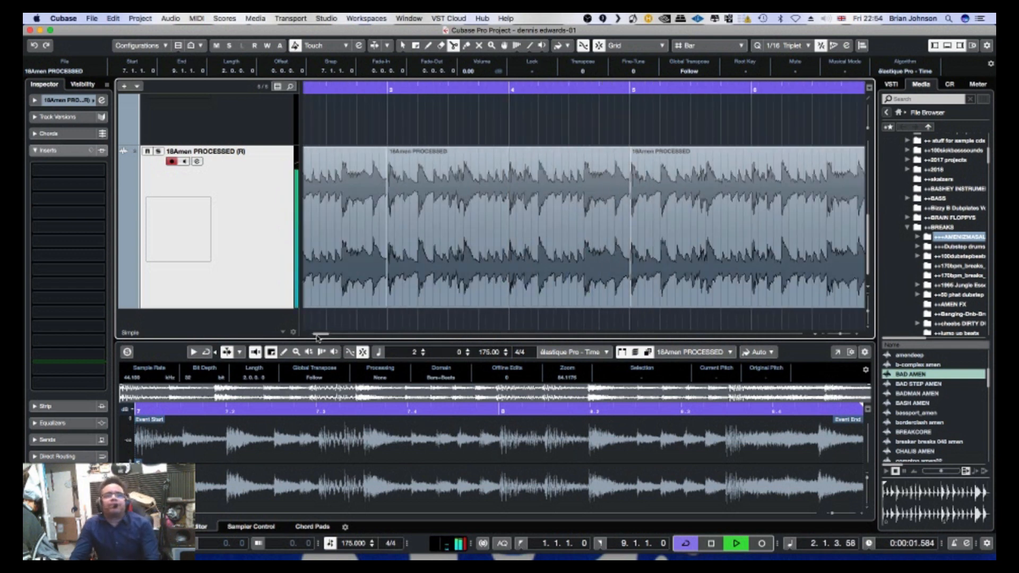
pyautogui.moveTo(317, 337); pyautogui.dragTo(314, 337)
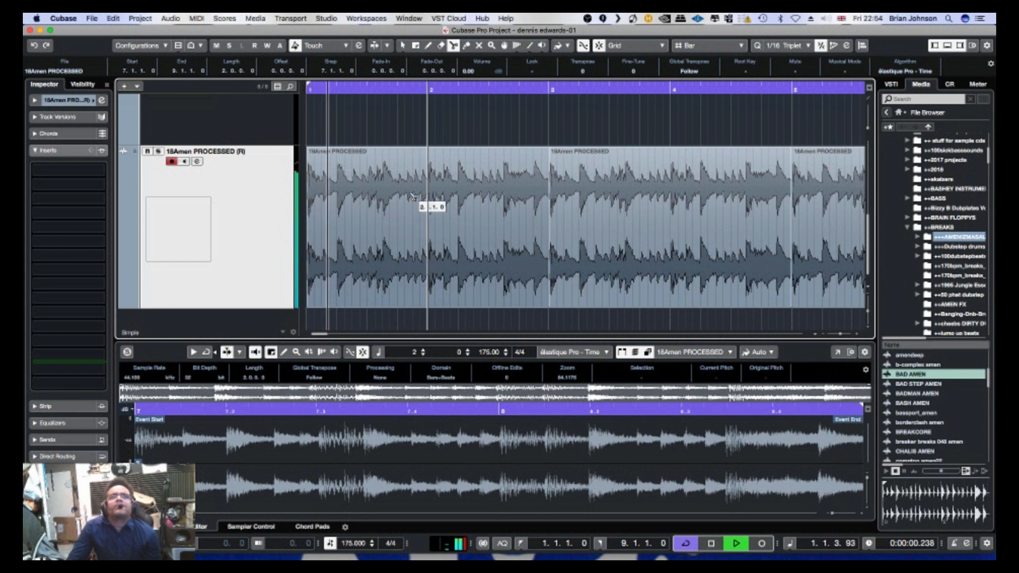
pyautogui.rightClick(436, 144)
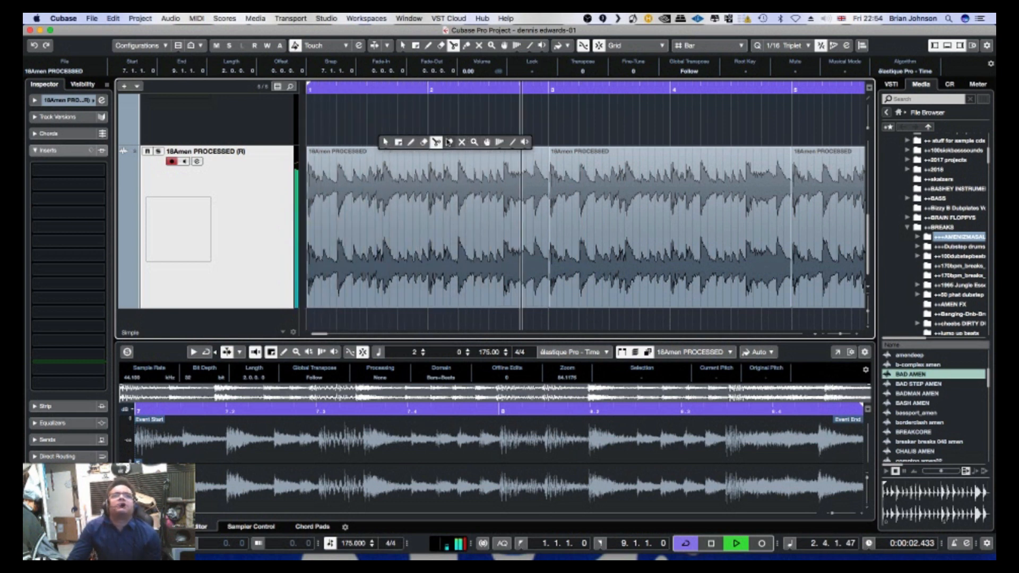
pyautogui.click(436, 143)
pyautogui.click(685, 46)
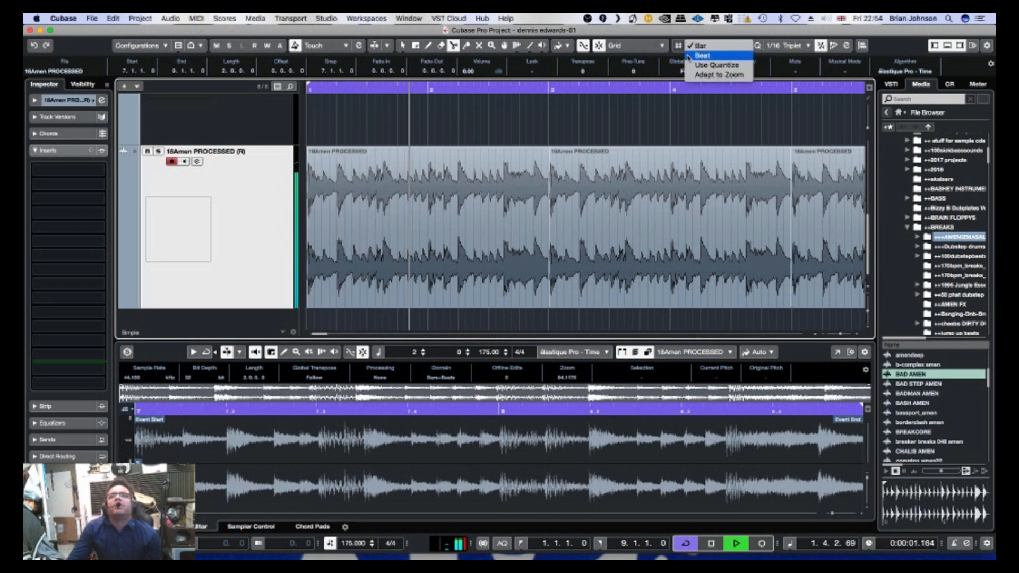
pyautogui.click(695, 56)
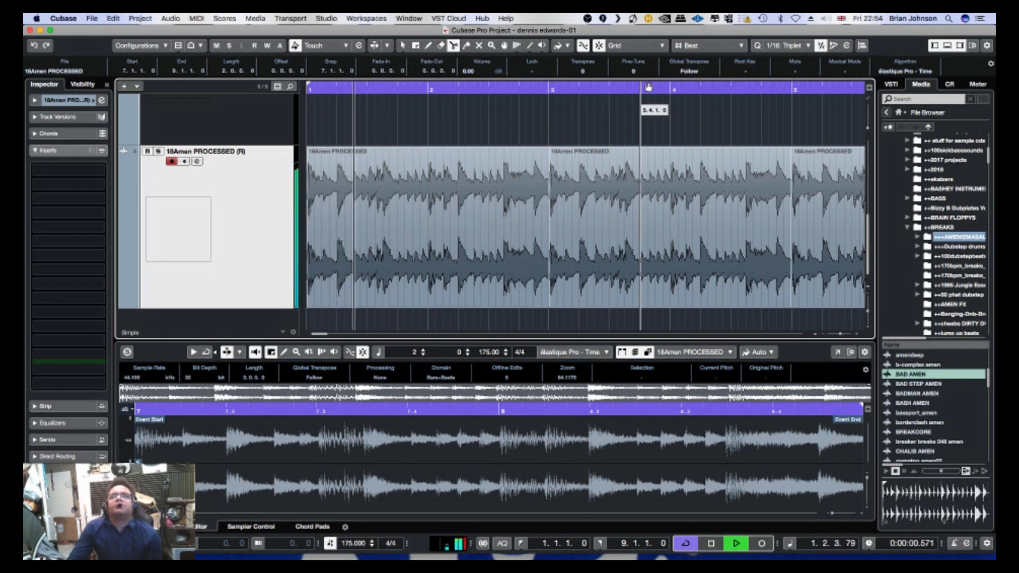
# Set the quantize preset to 1/8, split the first clip at beat 2 of bar 1, and restart playback.
pyautogui.click(786, 45)
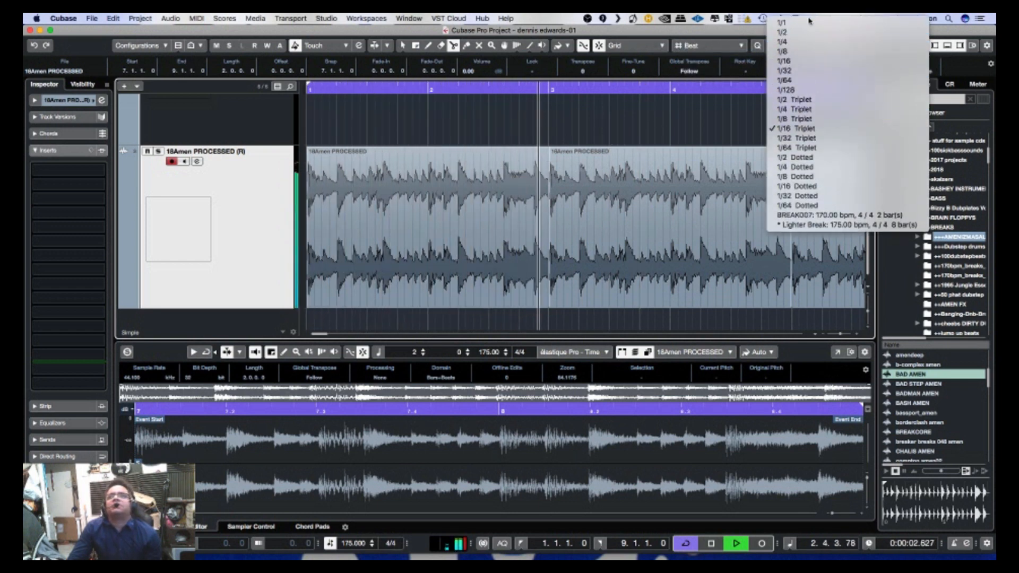
pyautogui.click(786, 52)
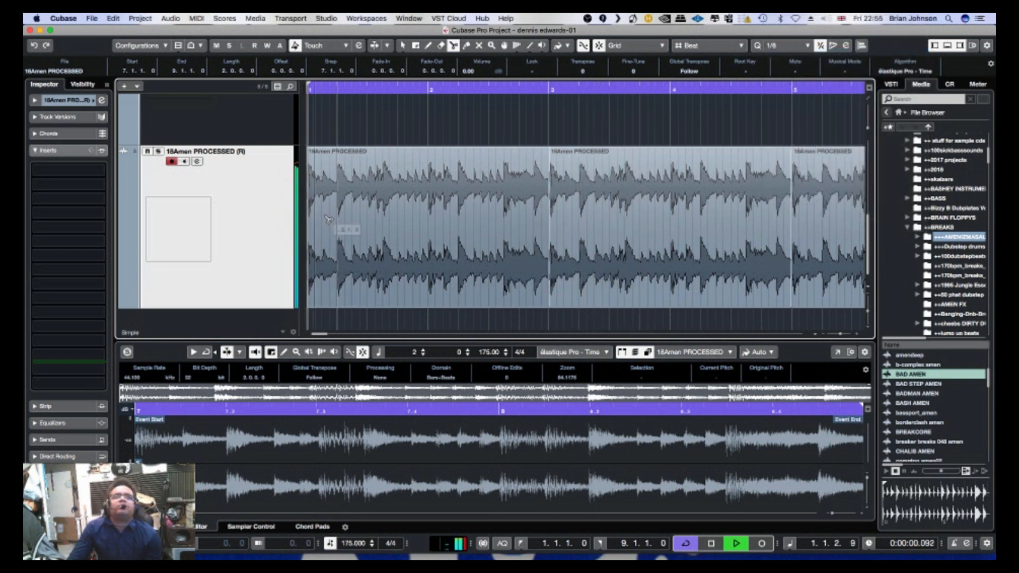
pyautogui.click(328, 198)
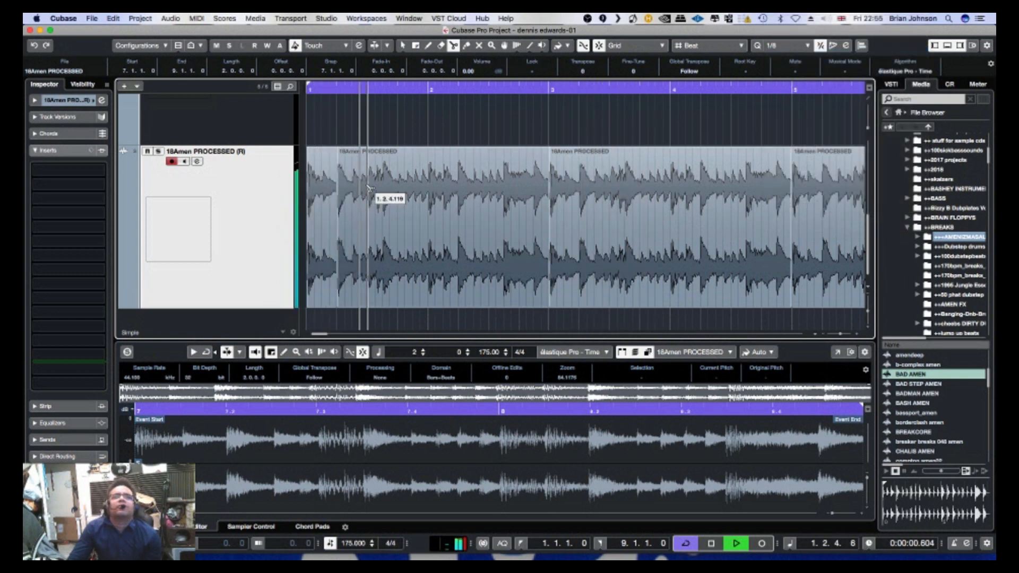
pyautogui.press('space')
pyautogui.press('space')
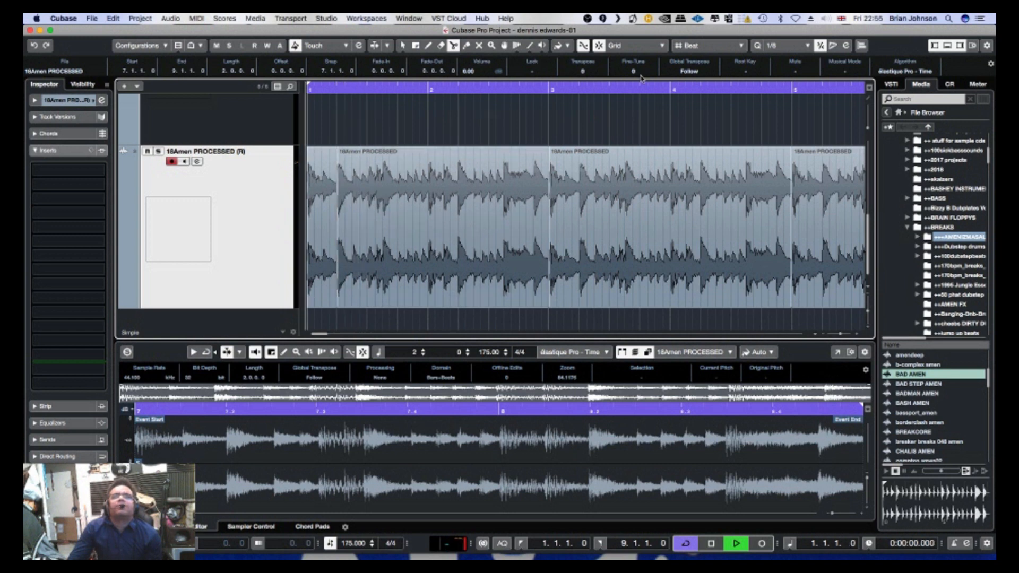
# Set the quantize preset to 1/16 and the grid type to Use Quantize.
pyautogui.click(810, 46)
pyautogui.click(786, 36)
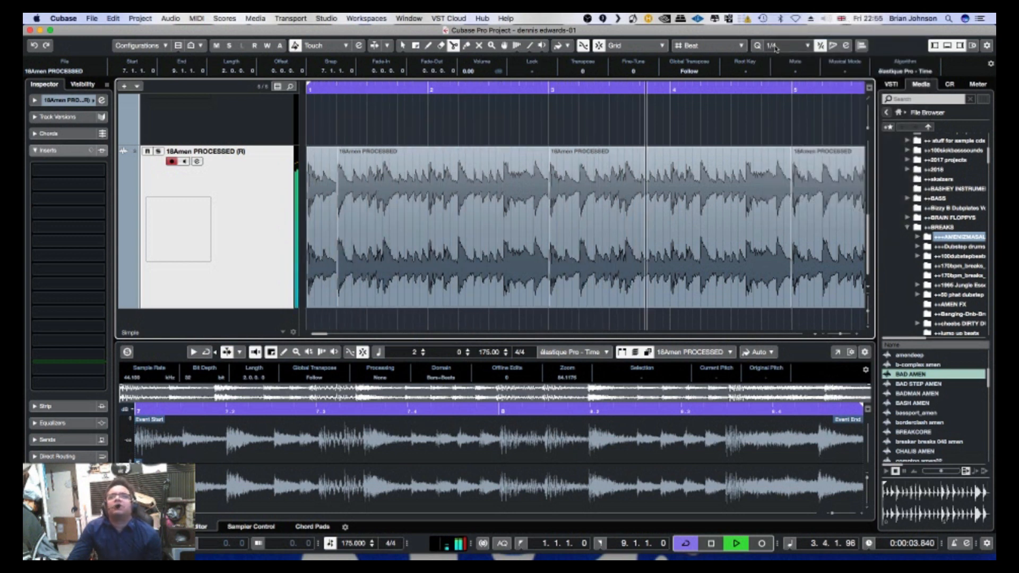
pyautogui.click(776, 48)
pyautogui.click(780, 67)
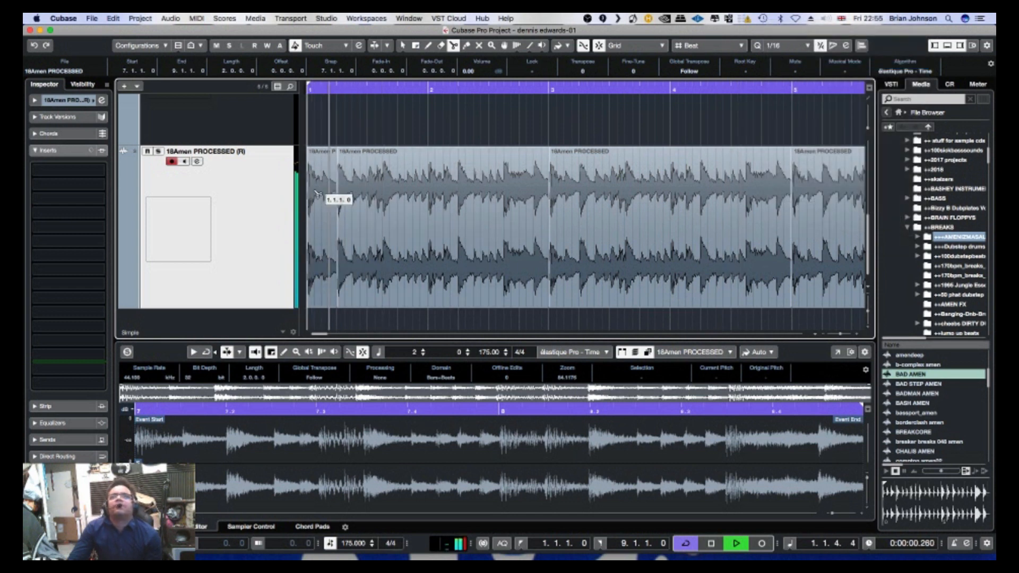
pyautogui.click(713, 42)
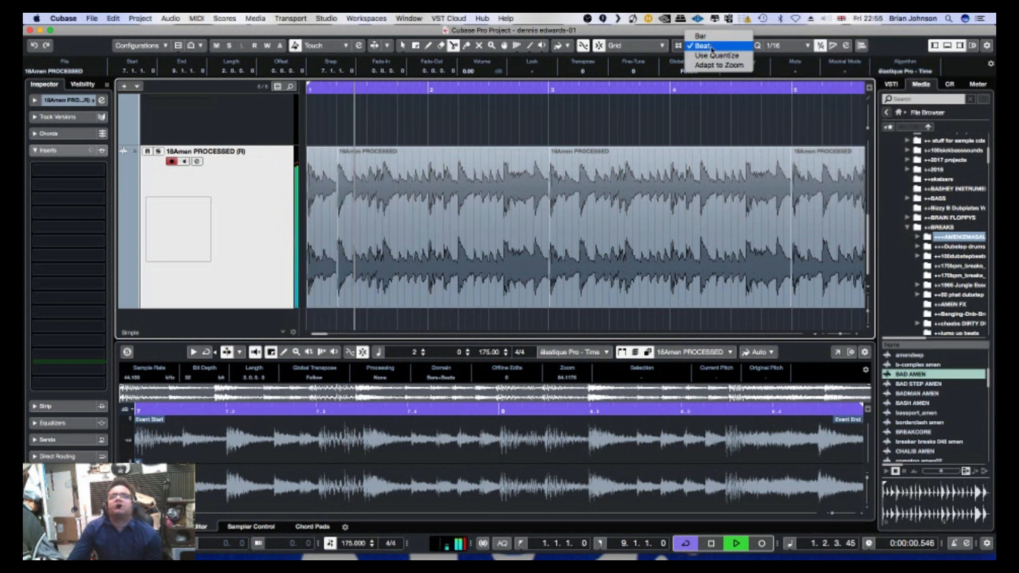
pyautogui.click(714, 56)
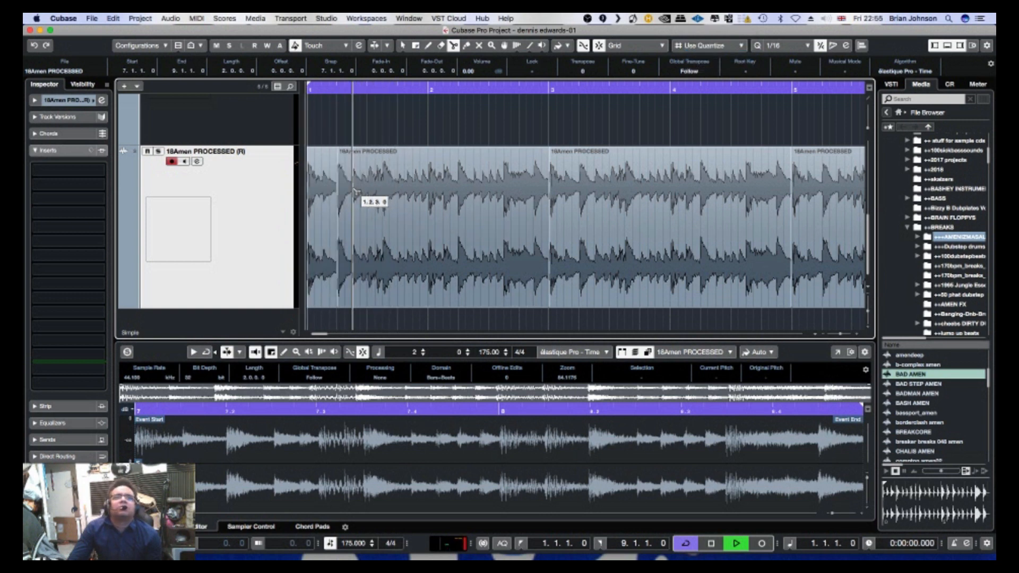
# Split the first clip at 1.2.3, move the remainder to the track above, and copy the two opening slices into the gap at 1.2.3.
pyautogui.press('1')
pyautogui.click(392, 202)
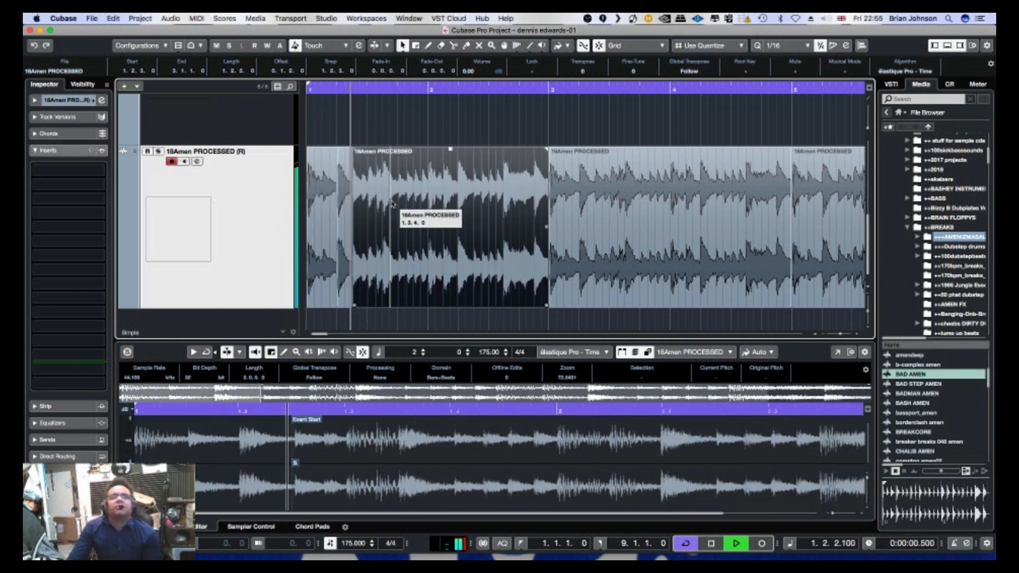
pyautogui.moveTo(392, 203); pyautogui.dragTo(620, 149)
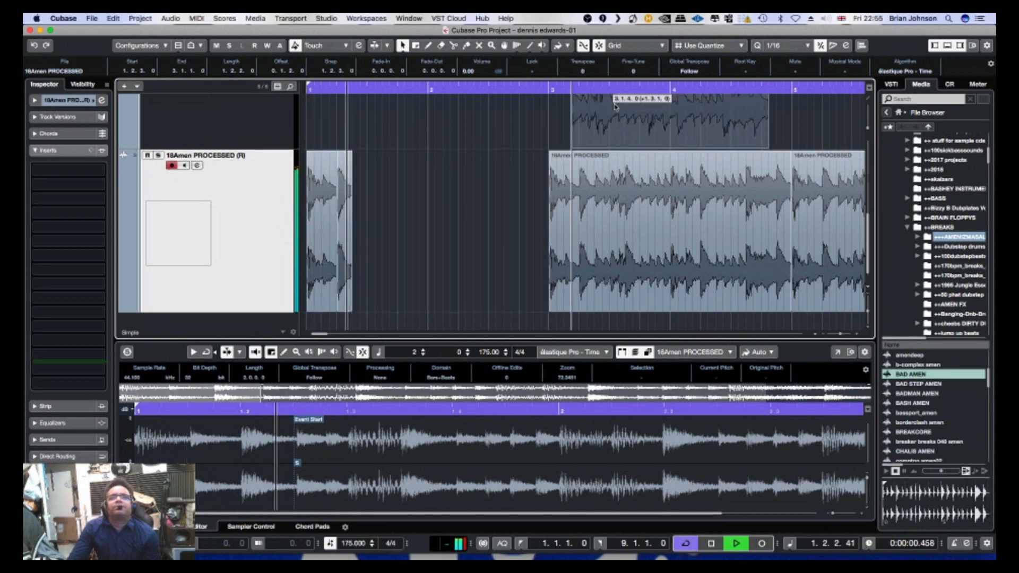
pyautogui.moveTo(375, 221)
pyautogui.mouseDown()
pyautogui.moveTo(319, 223)
pyautogui.moveTo(367, 231)
pyautogui.mouseUp()
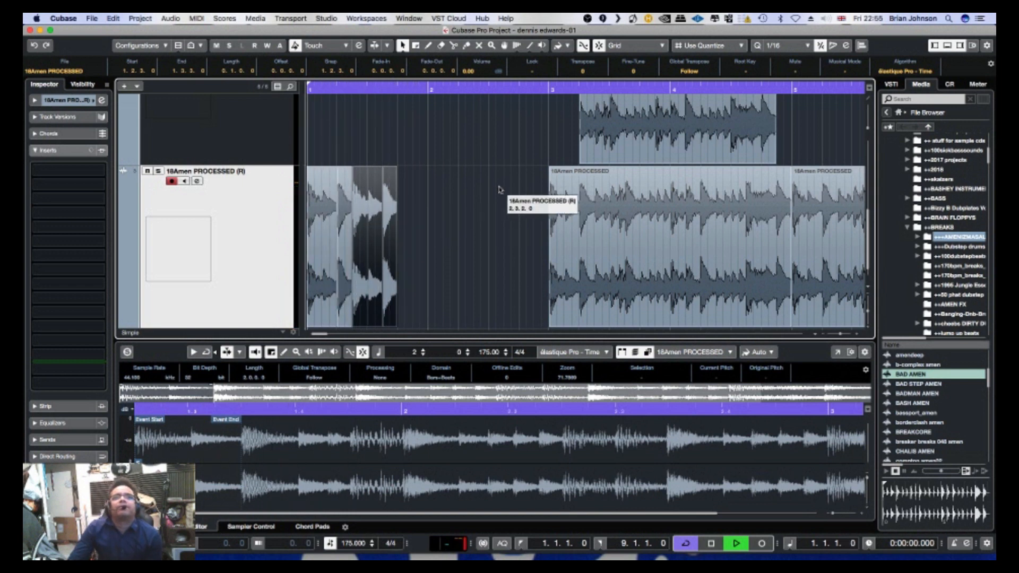
# Bring the remainder back onto the rendered track at 1.4.1, shift it to start at 1.1.1, and replay from the beginning.
pyautogui.moveTo(647, 128); pyautogui.dragTo(453, 220)
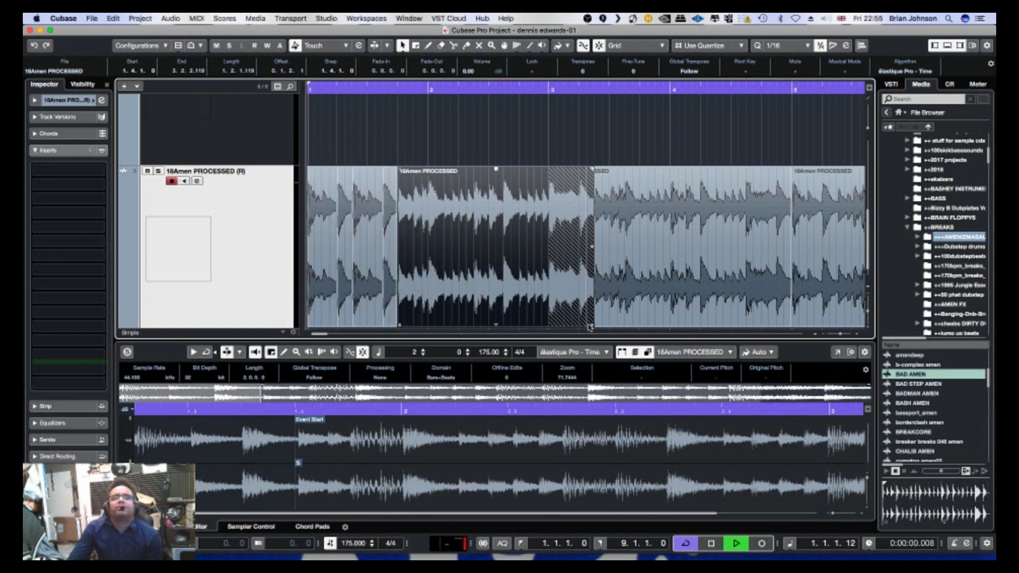
pyautogui.moveTo(556, 295); pyautogui.dragTo(466, 292)
pyautogui.press('.')
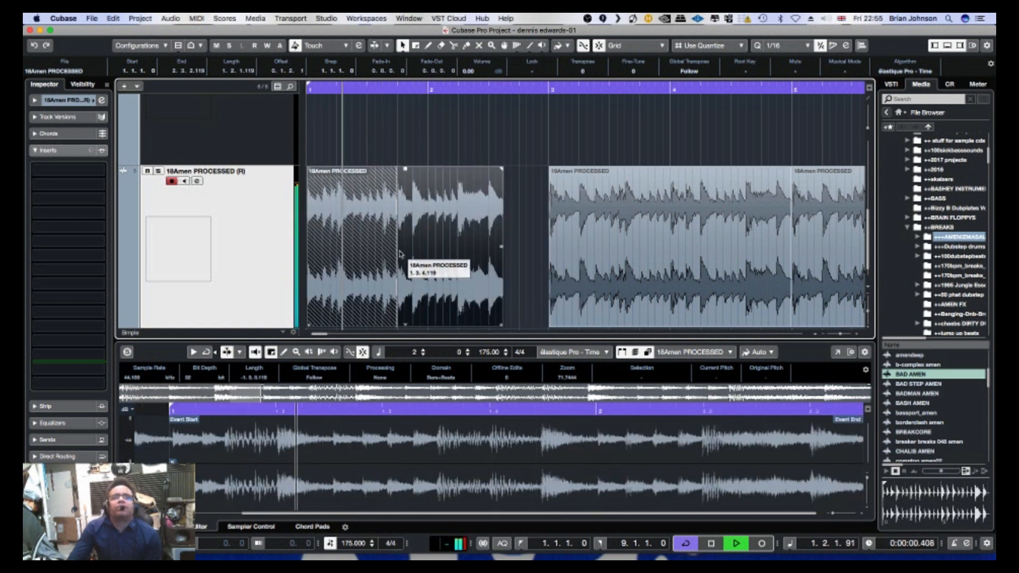
# Move the remaining clip at 1.4.1 to the track above, split it at 2.1.1, and replay from the beginning.
pyautogui.moveTo(400, 254); pyautogui.dragTo(512, 154)
pyautogui.press('.')
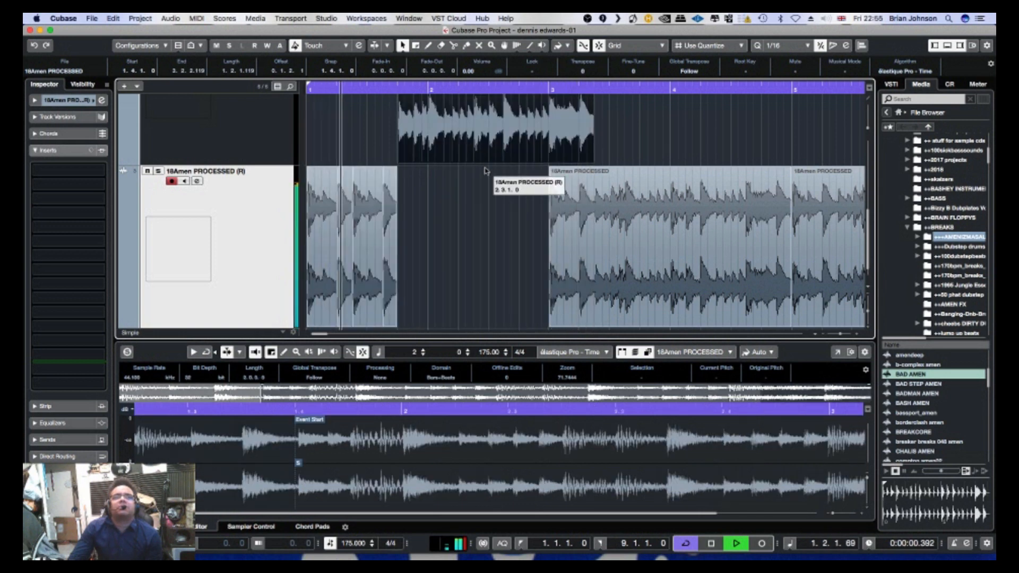
pyautogui.click(470, 221)
pyautogui.rightClick(450, 184)
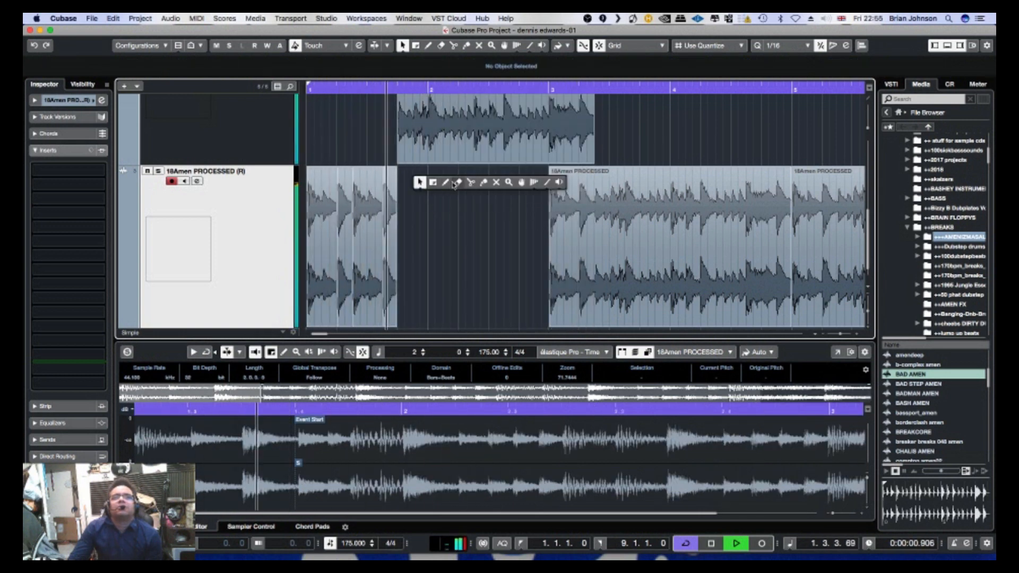
pyautogui.click(471, 182)
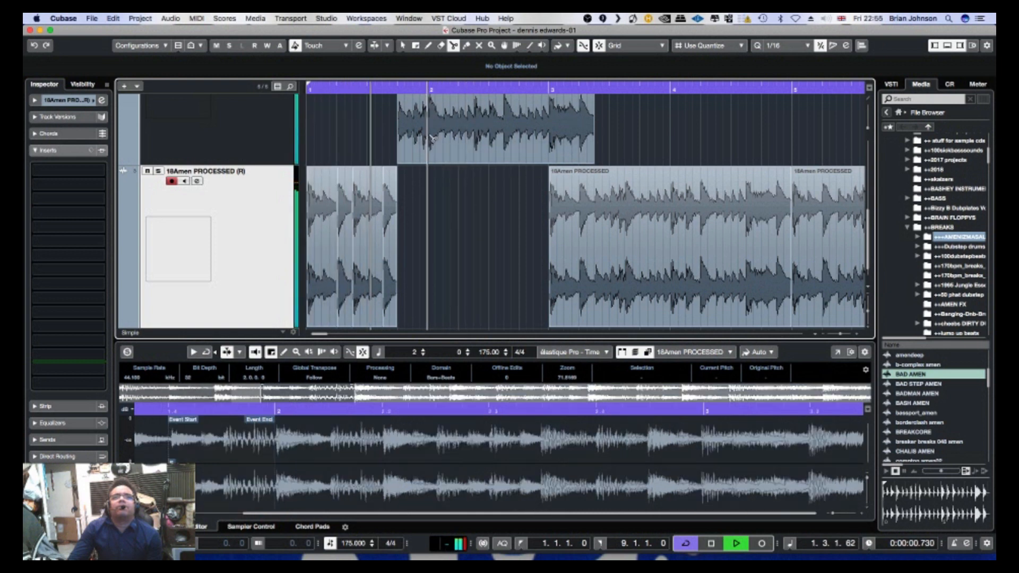
pyautogui.click(431, 137)
pyautogui.rightClick(456, 220)
pyautogui.click(459, 224)
pyautogui.press('.')
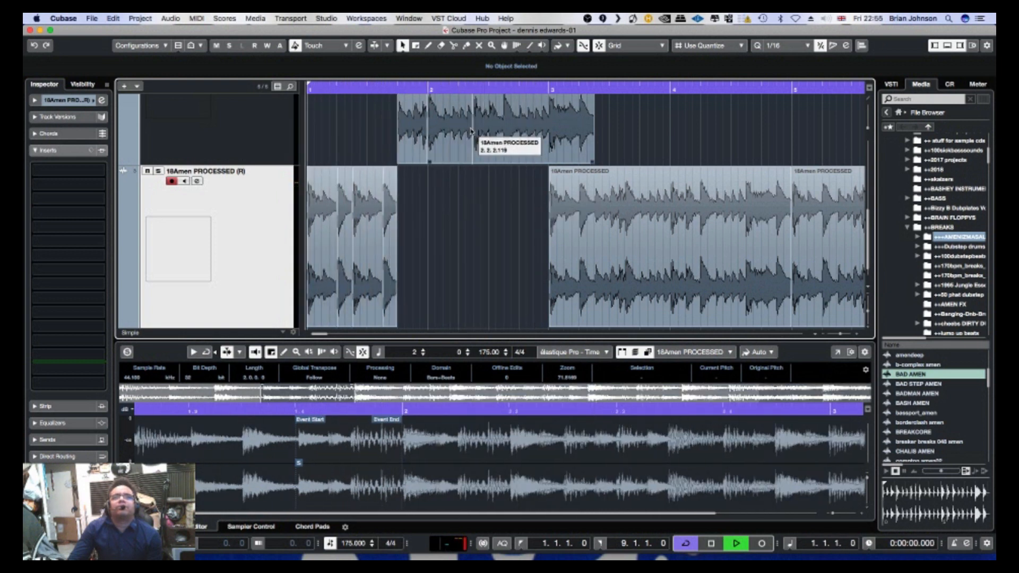
# Split the upper track's clip at 2.2.3.
pyautogui.rightClick(471, 131)
pyautogui.press('space')
pyautogui.moveTo(510, 134); pyautogui.dragTo(467, 225)
# Erase the upper slice between 2.1.1 and 2.2.3 and move the clip after it back to 2.1.1.
pyautogui.rightClick(477, 224)
pyautogui.press('.')
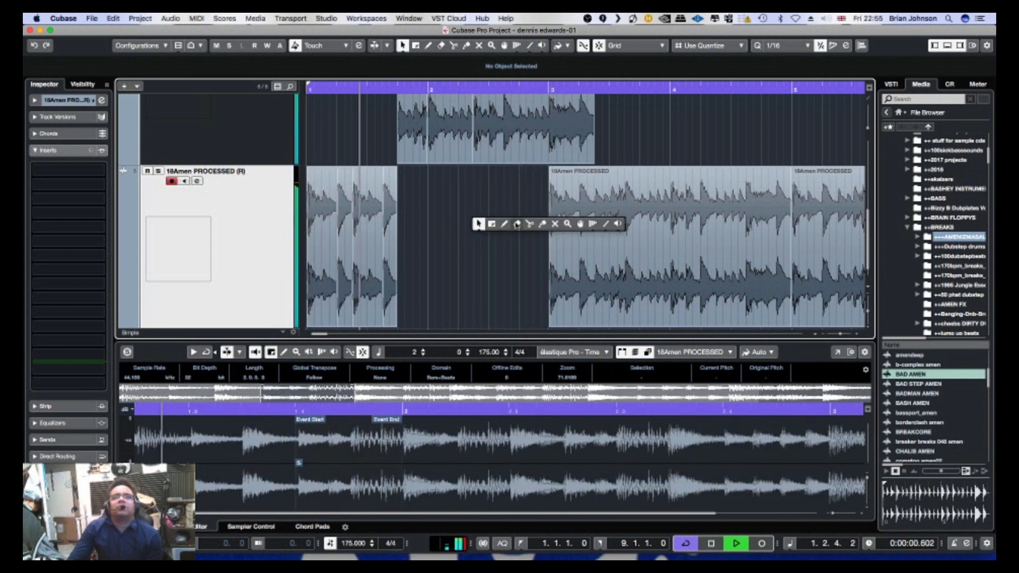
pyautogui.click(517, 224)
pyautogui.click(450, 142)
pyautogui.moveTo(467, 133)
pyautogui.mouseDown()
pyautogui.moveTo(459, 115)
pyautogui.moveTo(459, 139)
pyautogui.moveTo(442, 139)
pyautogui.moveTo(468, 145)
pyautogui.mouseUp()
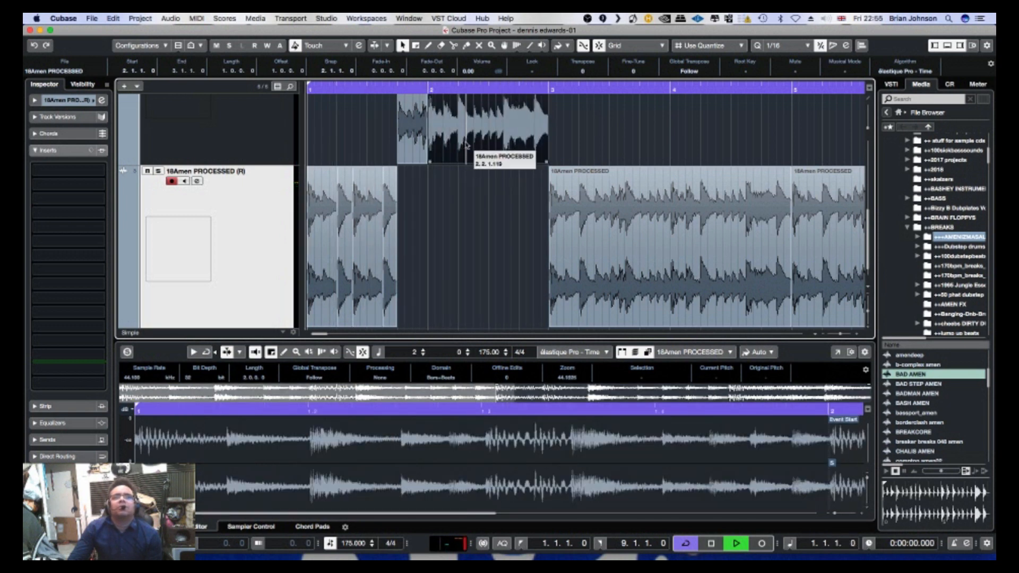
# Split one beat off the upper clip at 2.2.1 into bar 3 and close the gap by moving the rest to 2.1.1.
pyautogui.rightClick(468, 145)
pyautogui.click(516, 143)
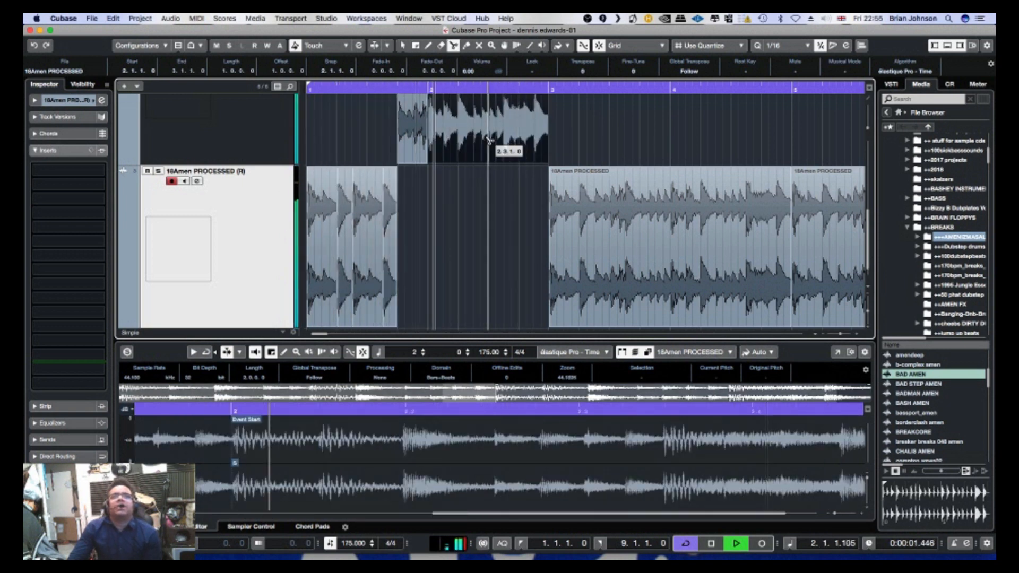
pyautogui.click(460, 144)
pyautogui.rightClick(471, 212)
pyautogui.click(471, 212)
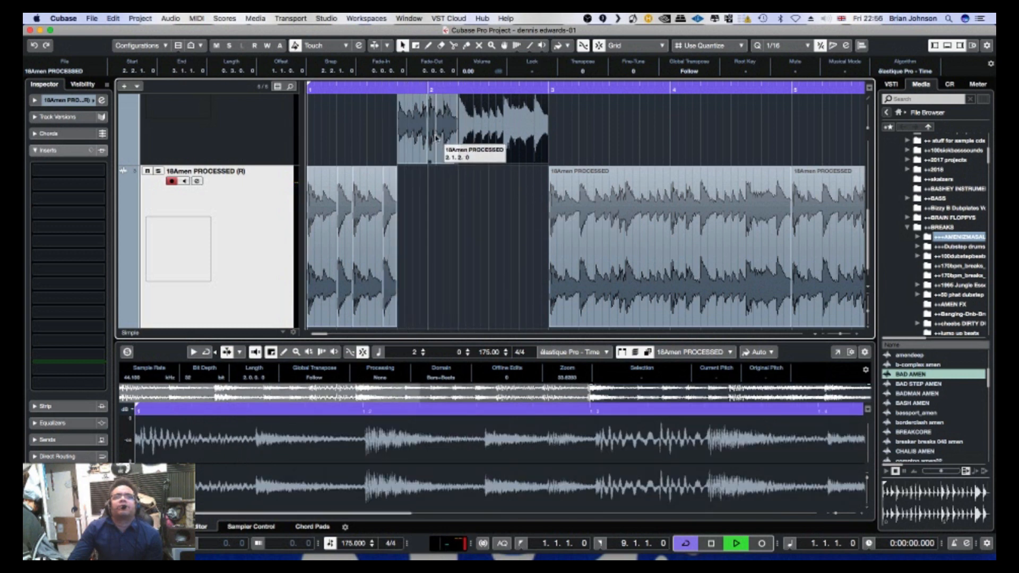
pyautogui.moveTo(440, 130); pyautogui.dragTo(600, 132)
pyautogui.moveTo(514, 138); pyautogui.dragTo(484, 139)
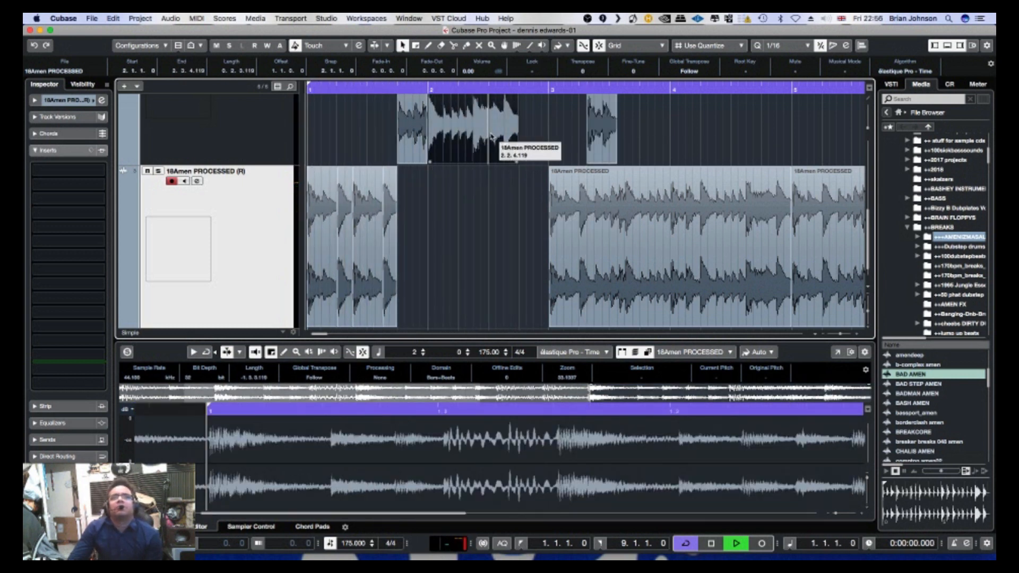
# Split the upper clip that starts at bar 2 at 2.2.3 and return to the selection tool.
pyautogui.rightClick(516, 139)
pyautogui.click(540, 134)
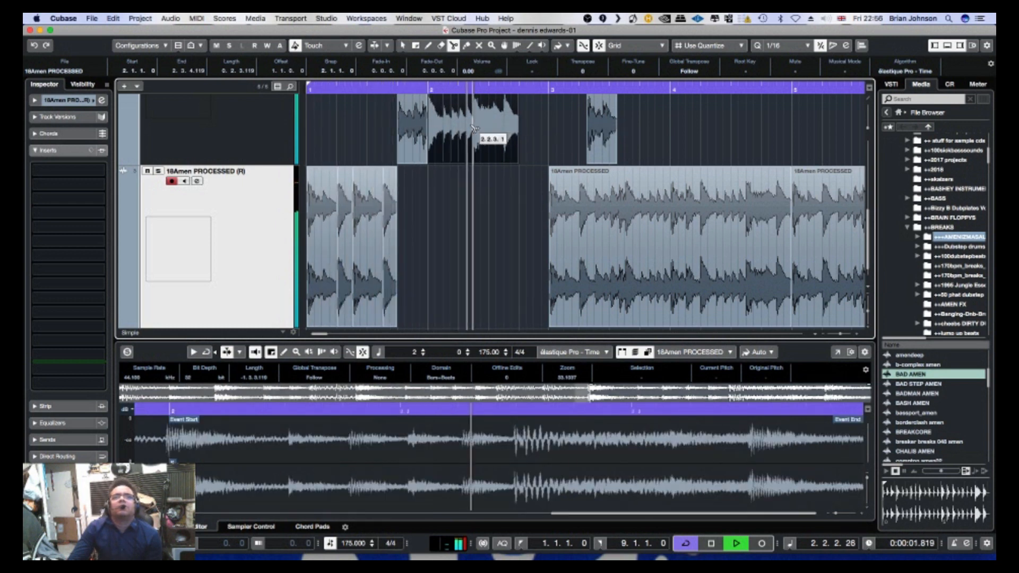
pyautogui.click(471, 127)
pyautogui.rightClick(472, 131)
pyautogui.click(474, 145)
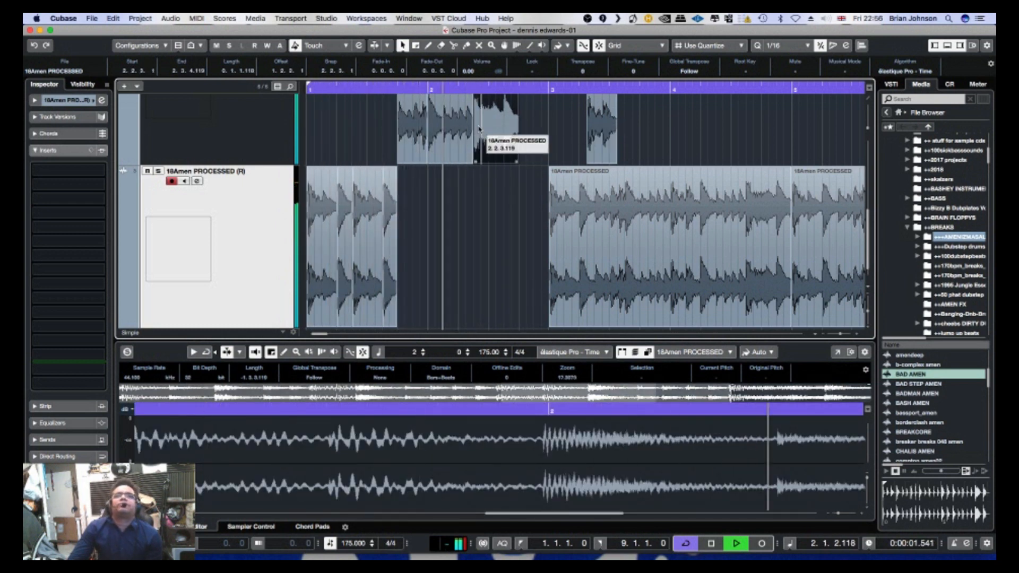
# Move the piece after 2.2.3 aside into bar 3, place the parked one-beat slice at 2.4.1, and restart playback.
pyautogui.moveTo(486, 129); pyautogui.dragTo(552, 86)
pyautogui.press('KP_Decimal')
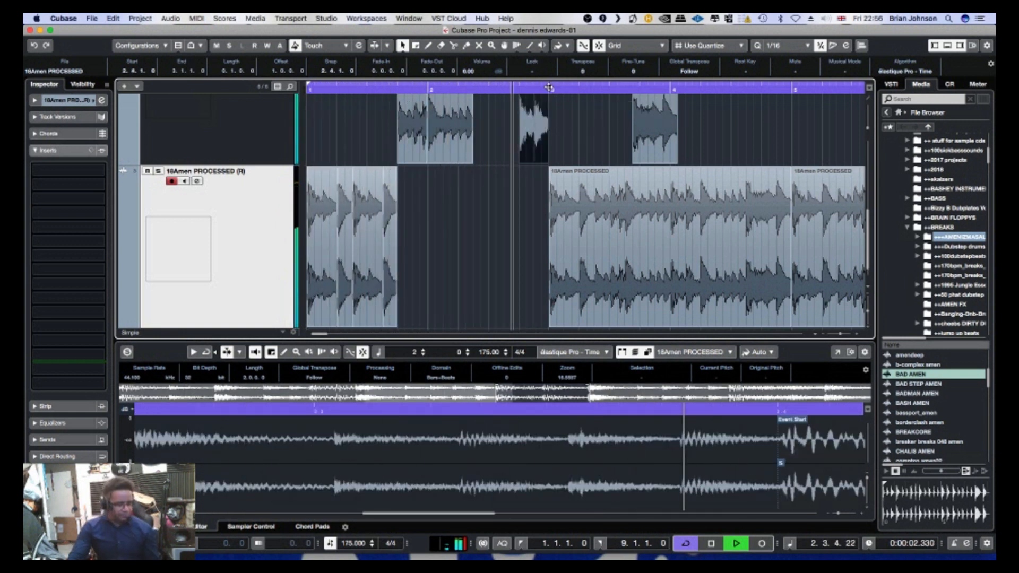
# Set the right locator to the start of bar 3 so the first two bars loop, and replay from the beginning.
pyautogui.rightClick(549, 90)
pyautogui.click(549, 89)
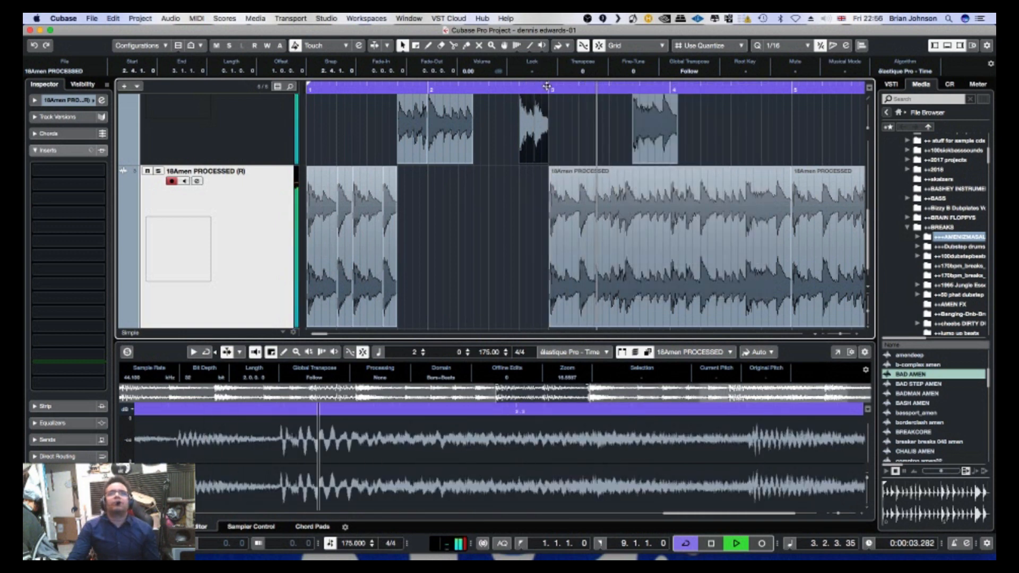
pyautogui.keyDown('alt'); pyautogui.click(549, 89); pyautogui.keyUp('alt')
pyautogui.press('KP_Decimal')
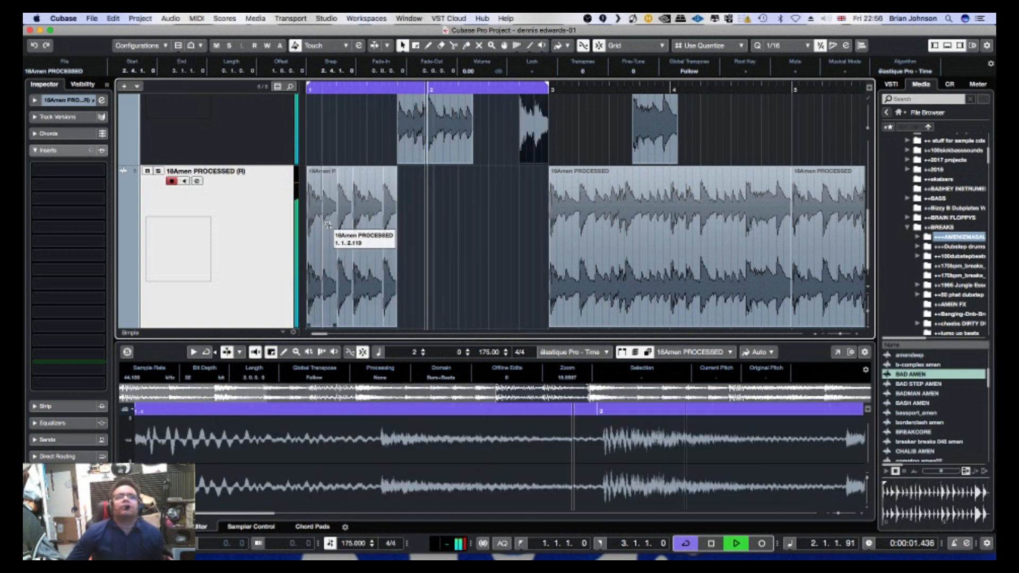
pyautogui.moveTo(327, 224); pyautogui.dragTo(493, 224)
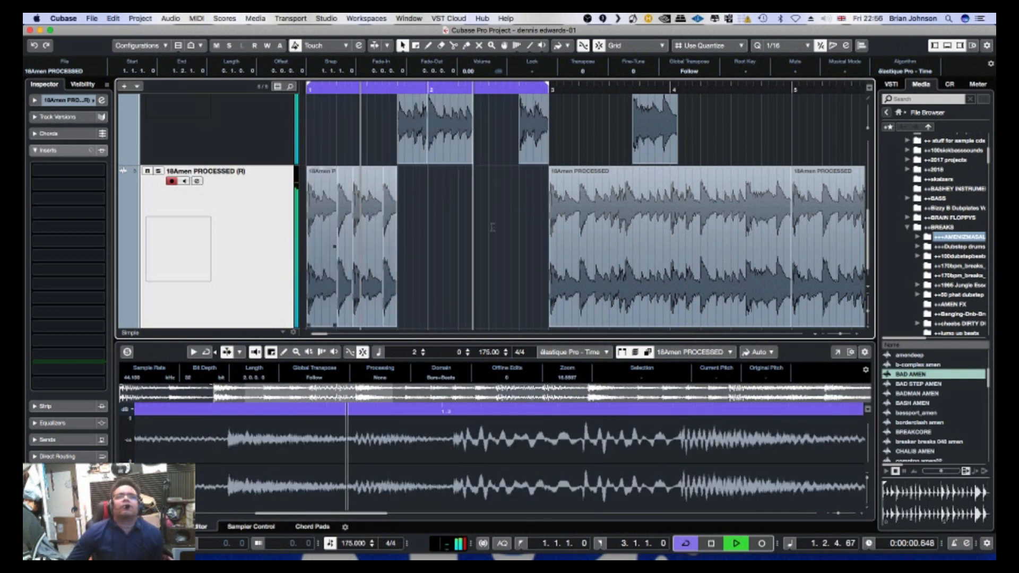
pyautogui.click(506, 212)
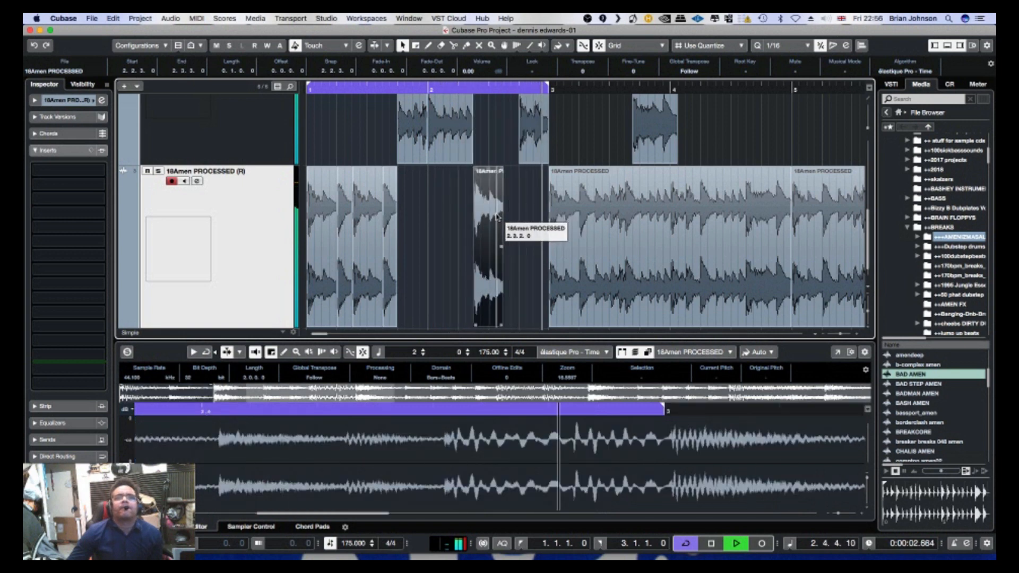
pyautogui.press('Delete')
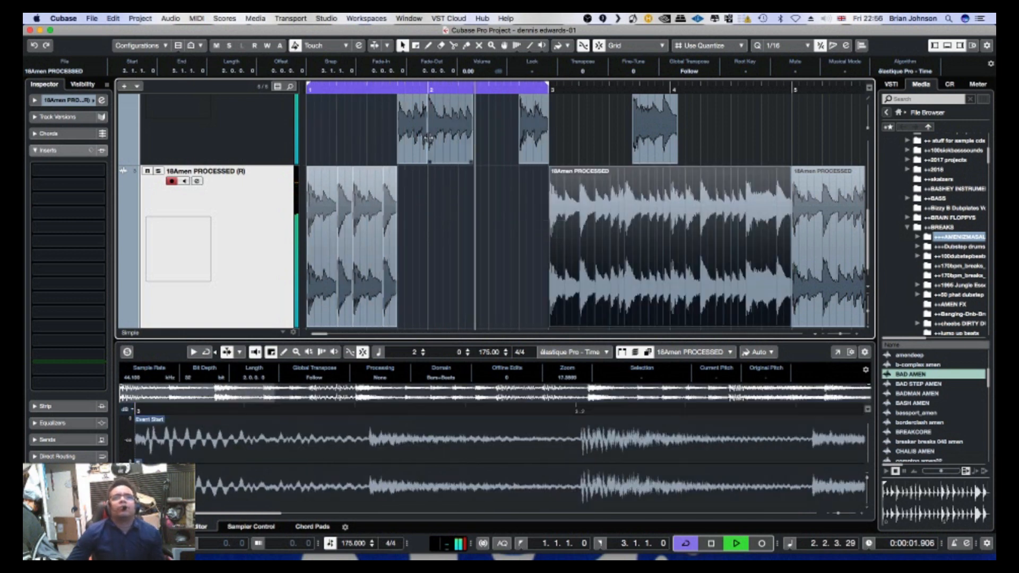
# Copy the half-beat slice at 1.2.1 to 2.3.1 on the rendered track.
pyautogui.moveTo(343, 219); pyautogui.dragTo(497, 223)
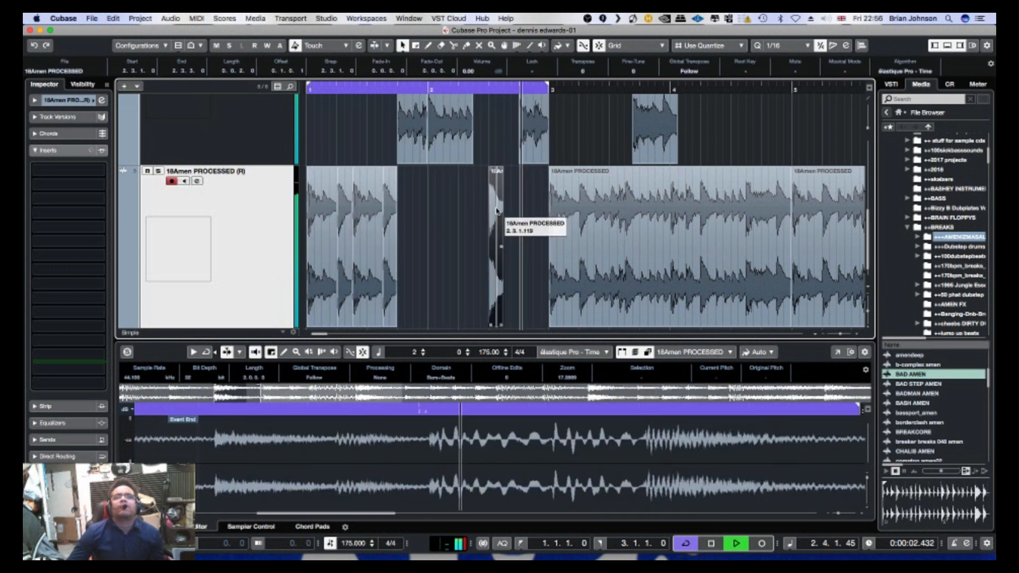
# Split the upper slice at 2.4.1 halfway at 2.4.3 and move its second half out to 3.2.1.
pyautogui.rightClick(534, 132)
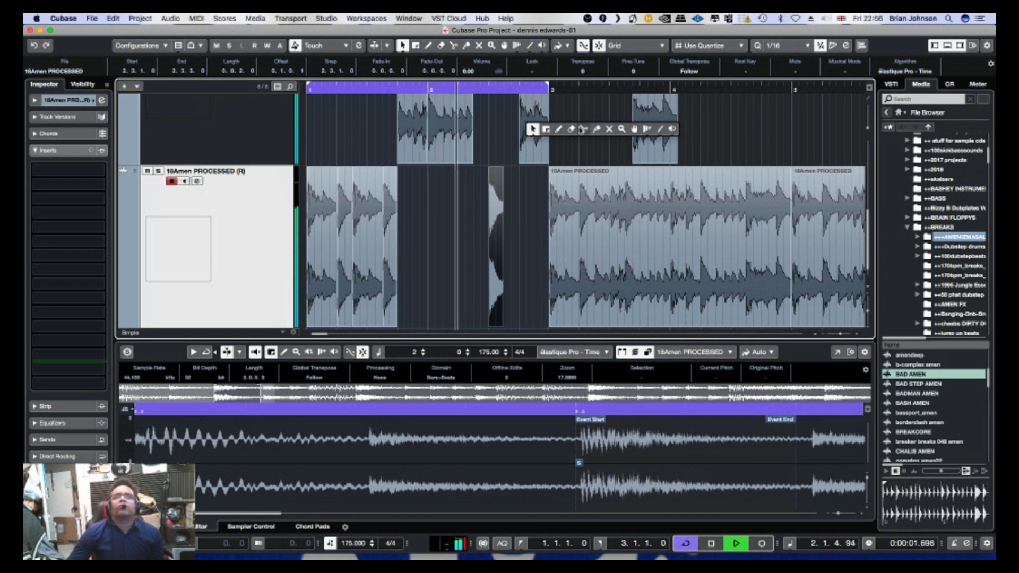
pyautogui.click(583, 130)
pyautogui.rightClick(534, 123)
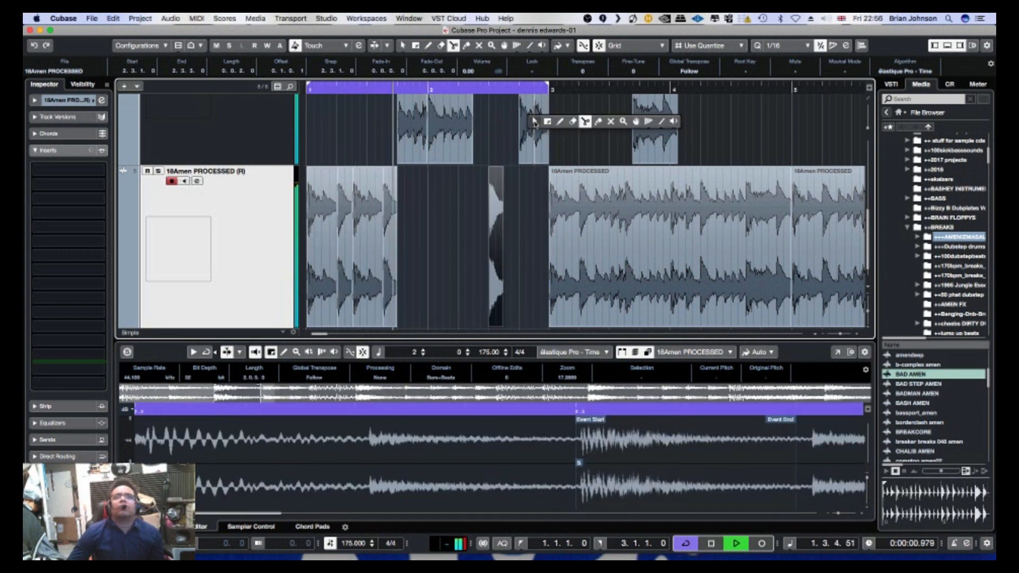
pyautogui.click(534, 121)
pyautogui.moveTo(541, 133); pyautogui.dragTo(584, 132)
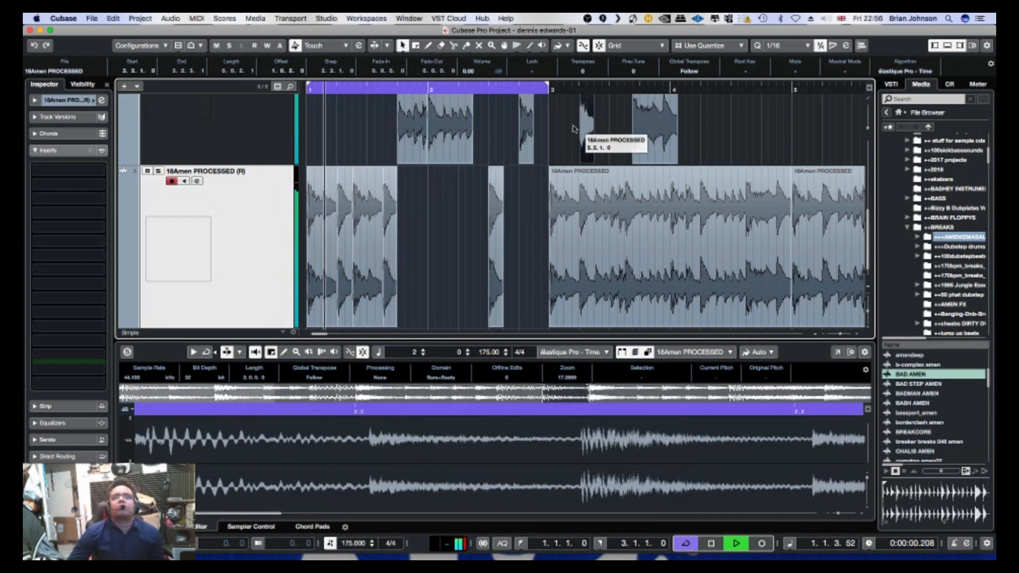
# Split the upper bar 2 clip at 2.2.1 and copy its closing half-beat slice to 2.3.3.
pyautogui.rightClick(456, 130)
pyautogui.click(505, 129)
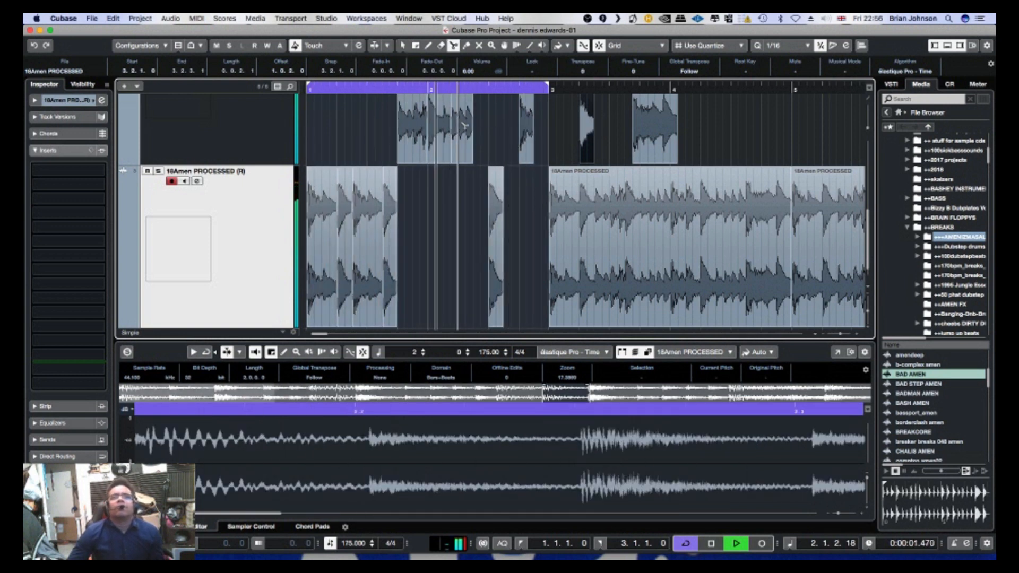
pyautogui.rightClick(439, 256)
pyautogui.click(441, 257)
pyautogui.moveTo(463, 159); pyautogui.dragTo(510, 133)
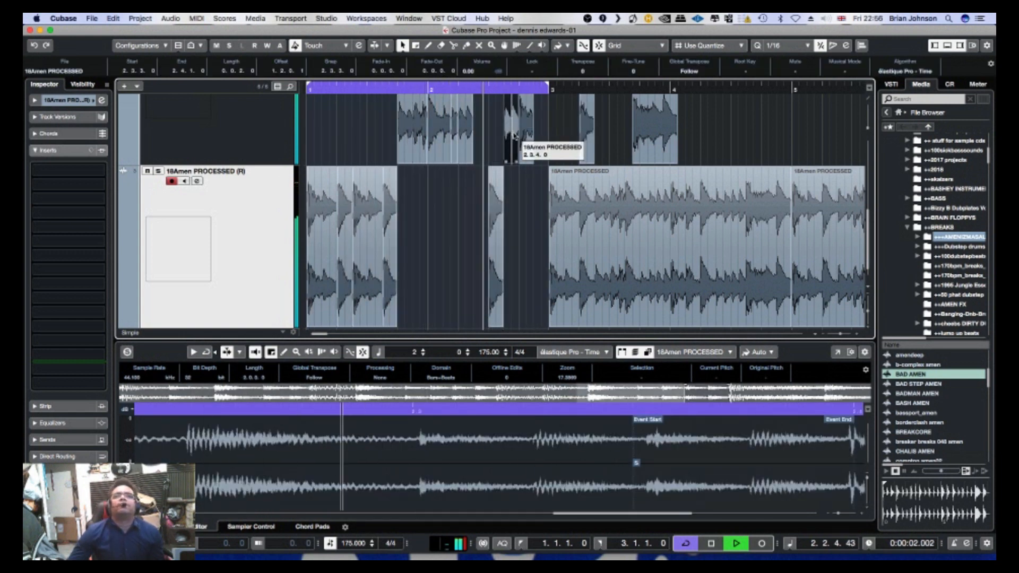
# Split the first slice on the rendered track at 1.1.3 and copy its second half to 2.4.3.
pyautogui.rightClick(372, 263)
pyautogui.click(417, 260)
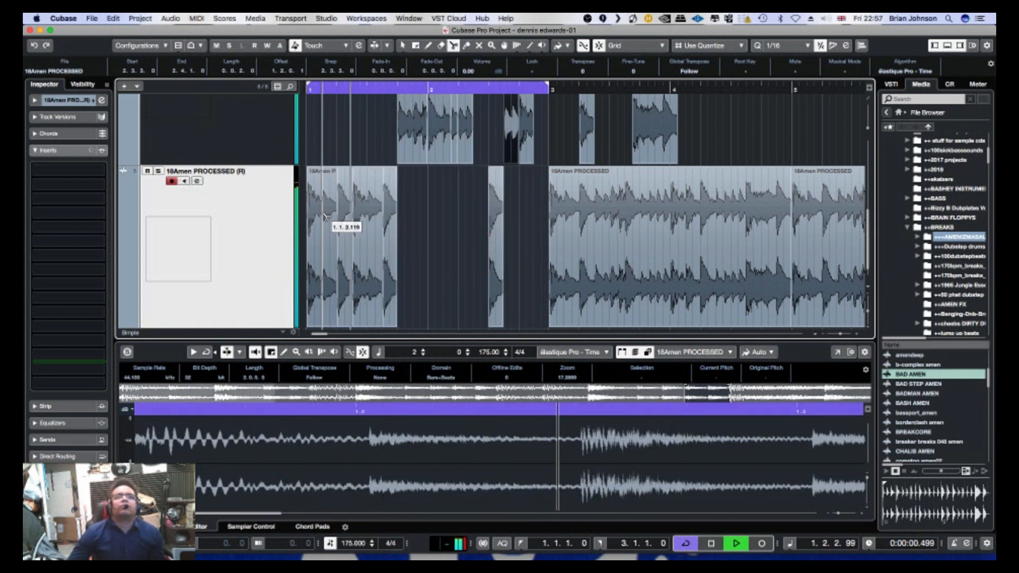
pyautogui.rightClick(332, 147)
pyautogui.click(332, 147)
pyautogui.moveTo(331, 209); pyautogui.dragTo(540, 191)
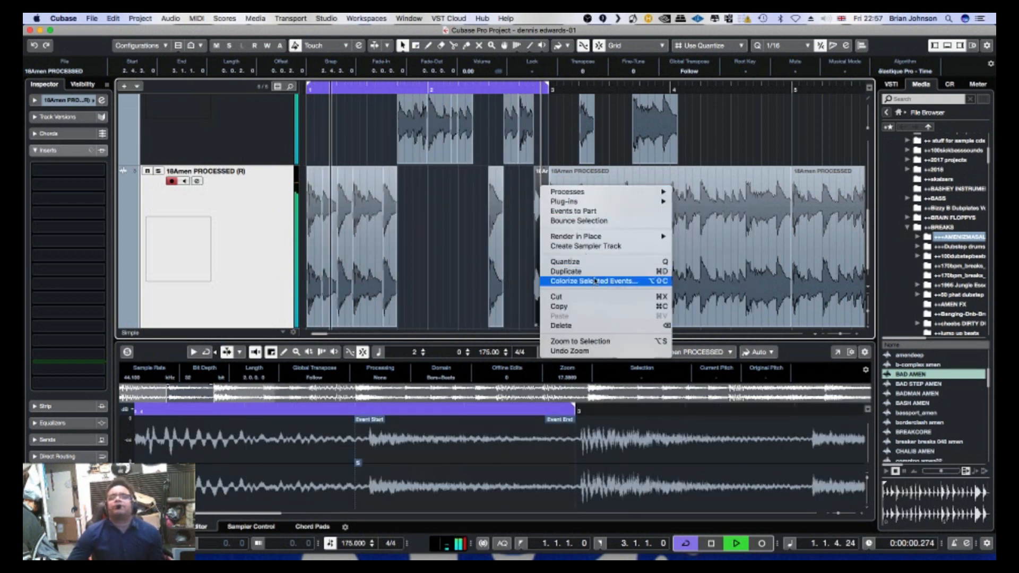
# Colorize the copied slice at 2.4.3 golden yellow.
pyautogui.click(595, 281)
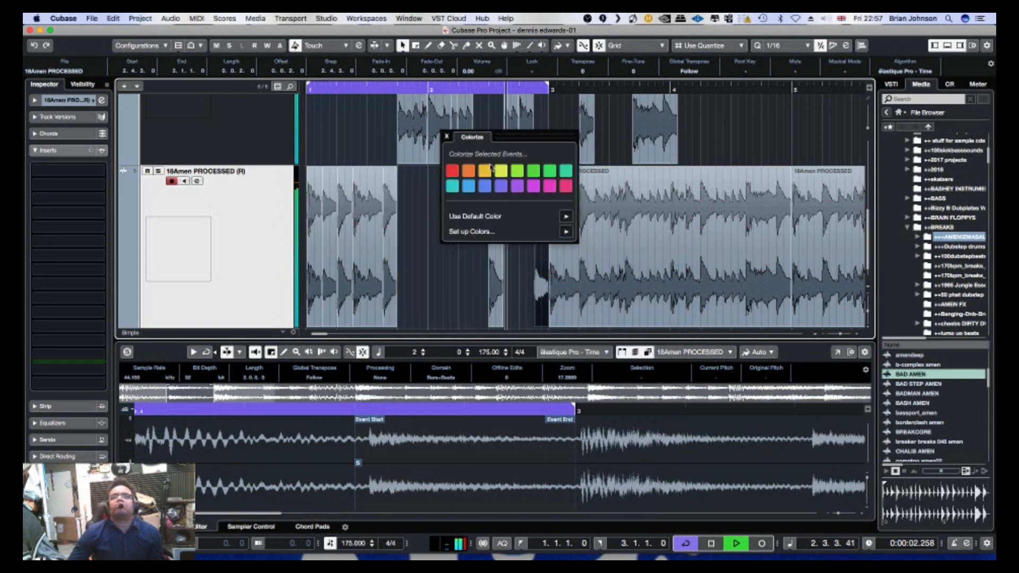
pyautogui.click(483, 173)
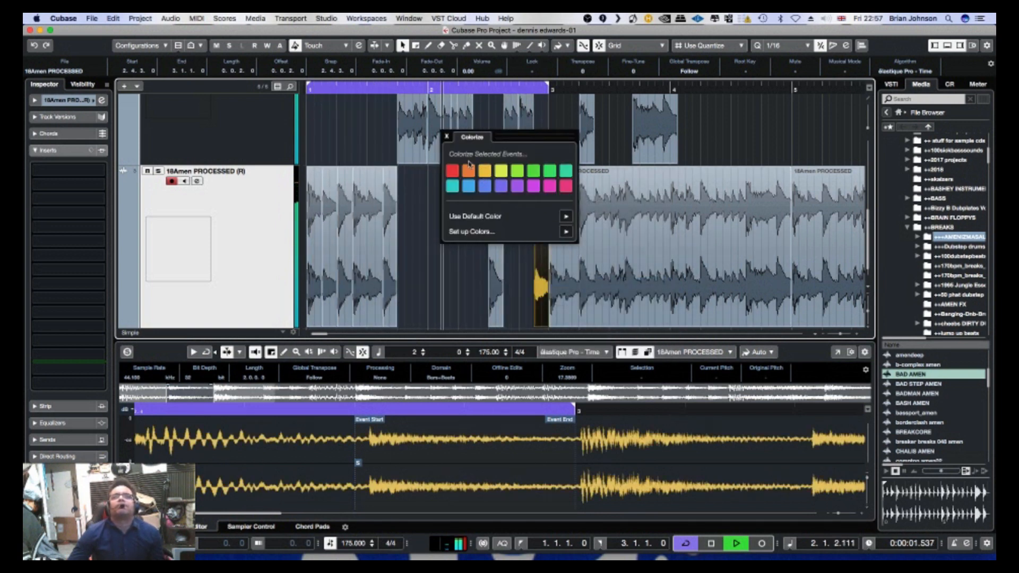
pyautogui.click(447, 138)
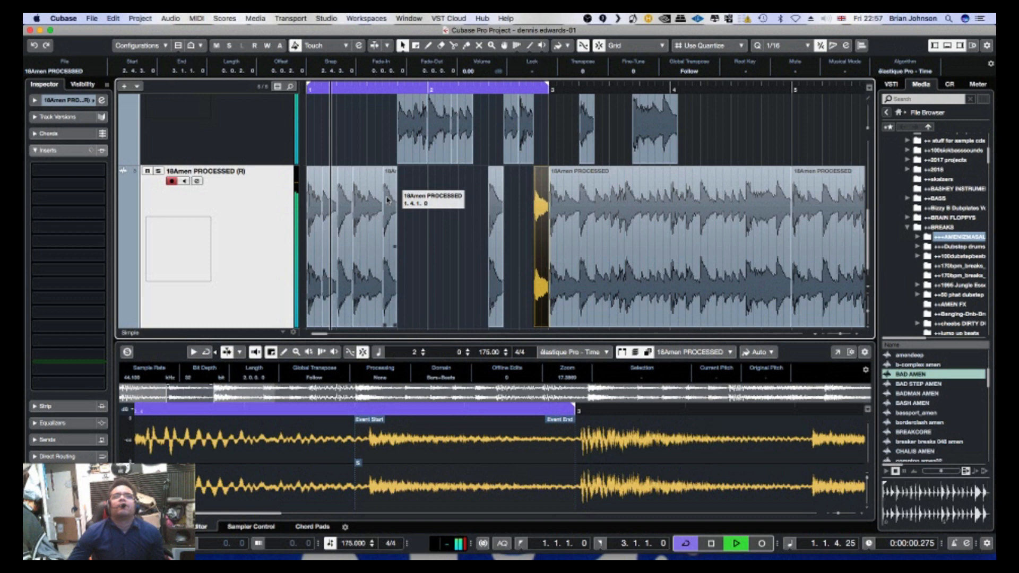
# Colorize the opening half-beat slice at 1.1.1 red and clear the selection.
pyautogui.click(316, 234)
pyautogui.rightClick(315, 234)
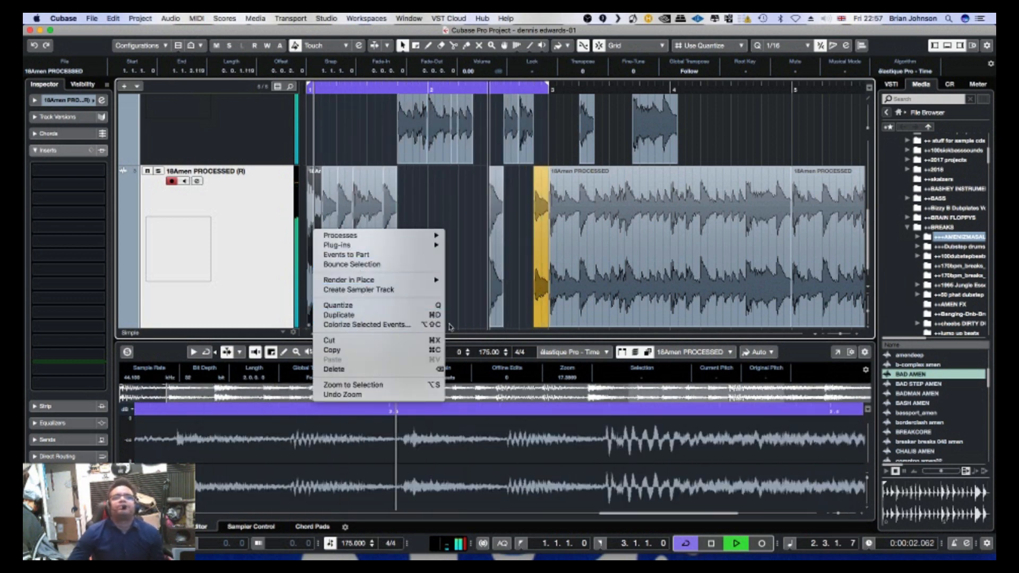
pyautogui.click(393, 324)
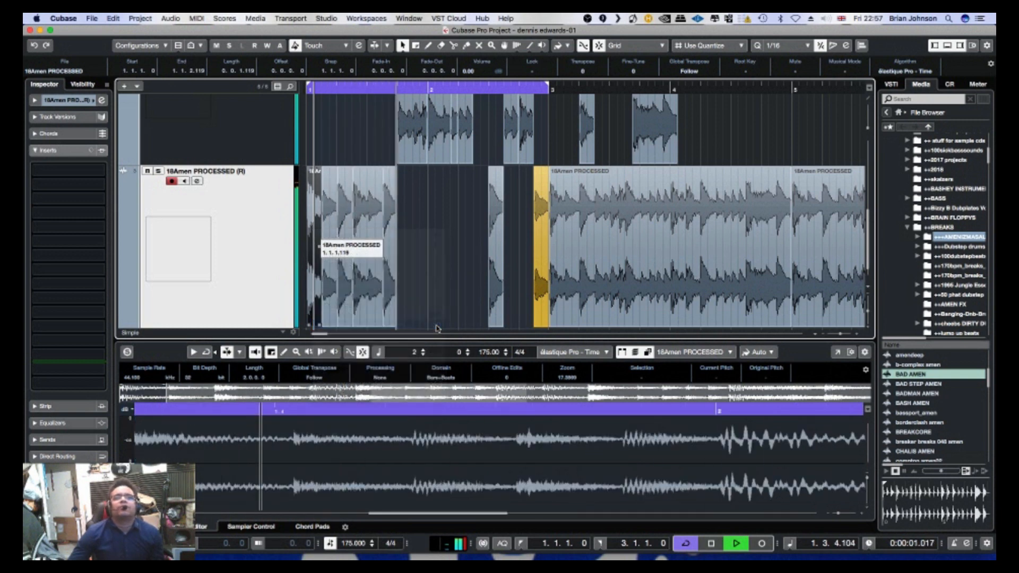
pyautogui.click(452, 171)
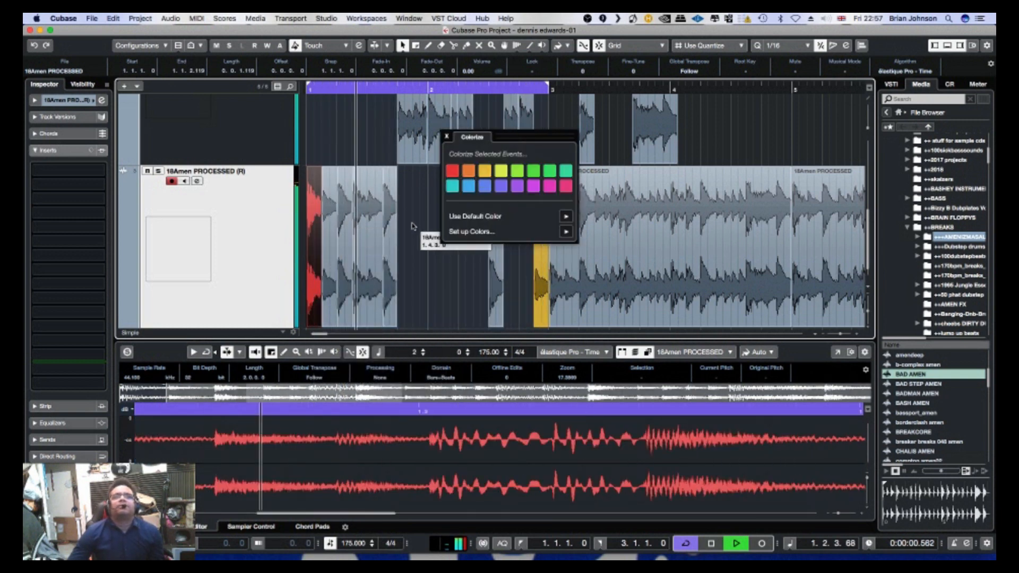
pyautogui.click(366, 208)
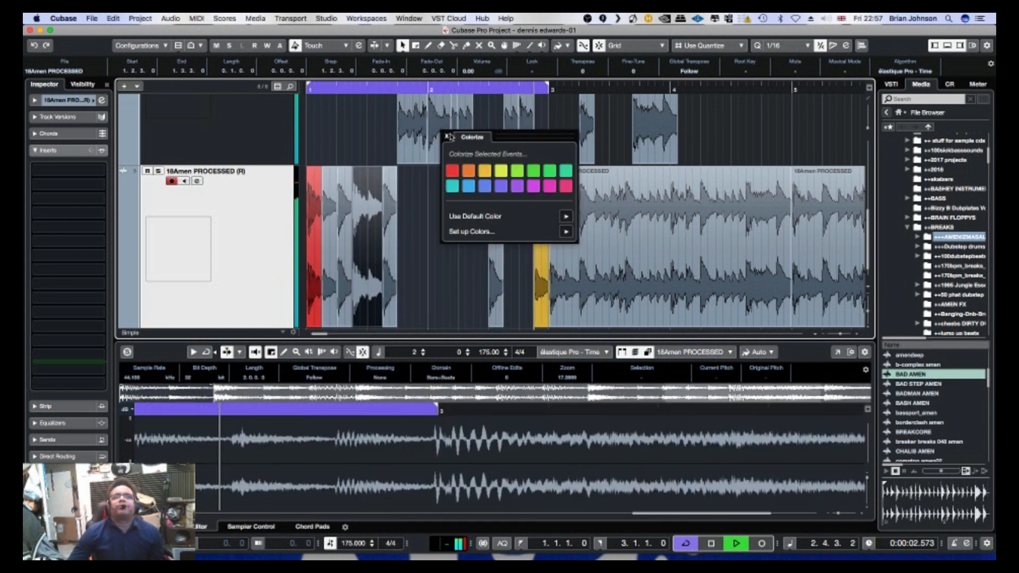
pyautogui.click(447, 137)
pyautogui.click(472, 221)
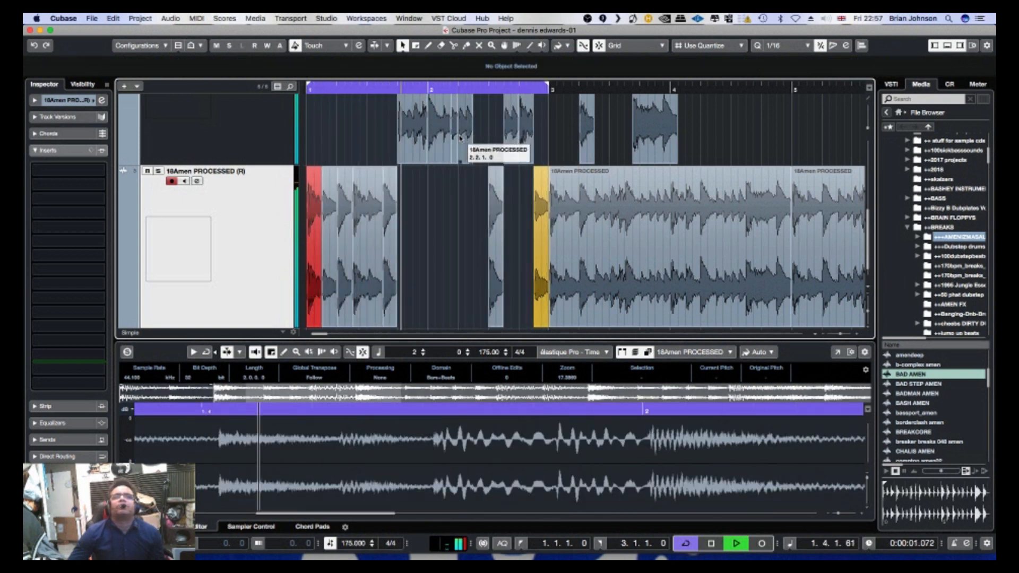
# Split the upper track's bar 2 clip at 2.1.3.
pyautogui.press('h')
pyautogui.press('h')
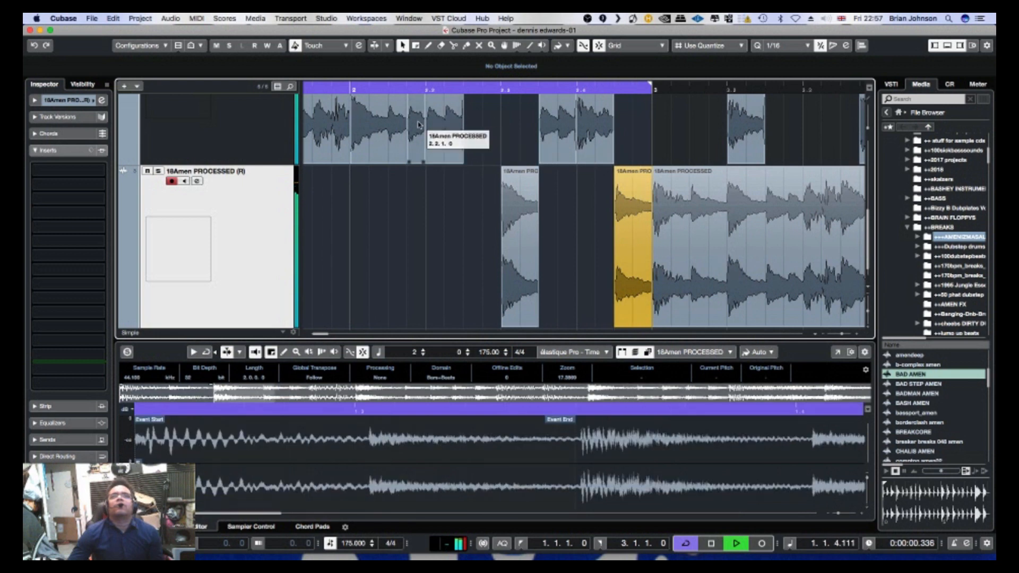
pyautogui.rightClick(434, 201)
pyautogui.click(484, 200)
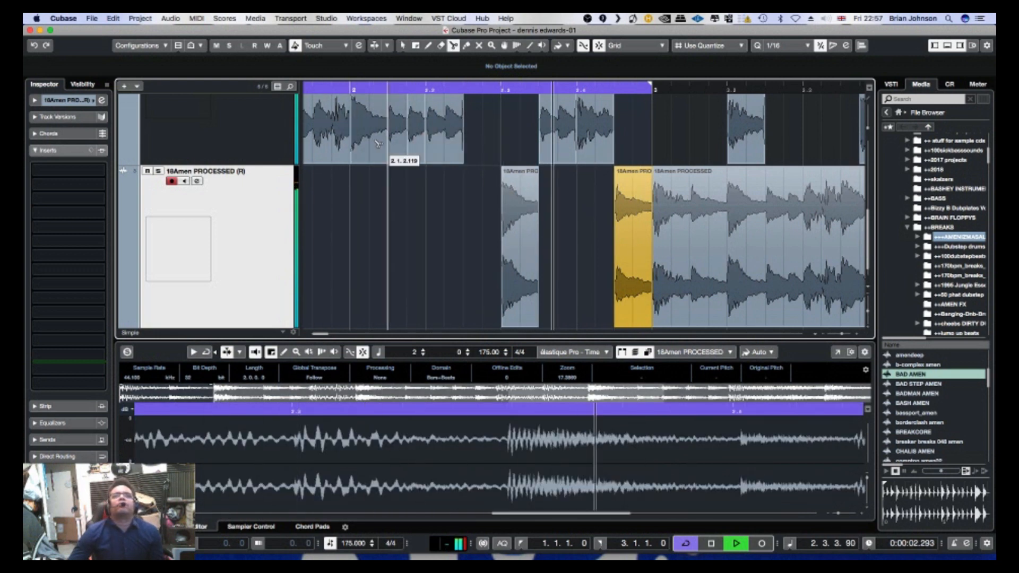
pyautogui.press('1')
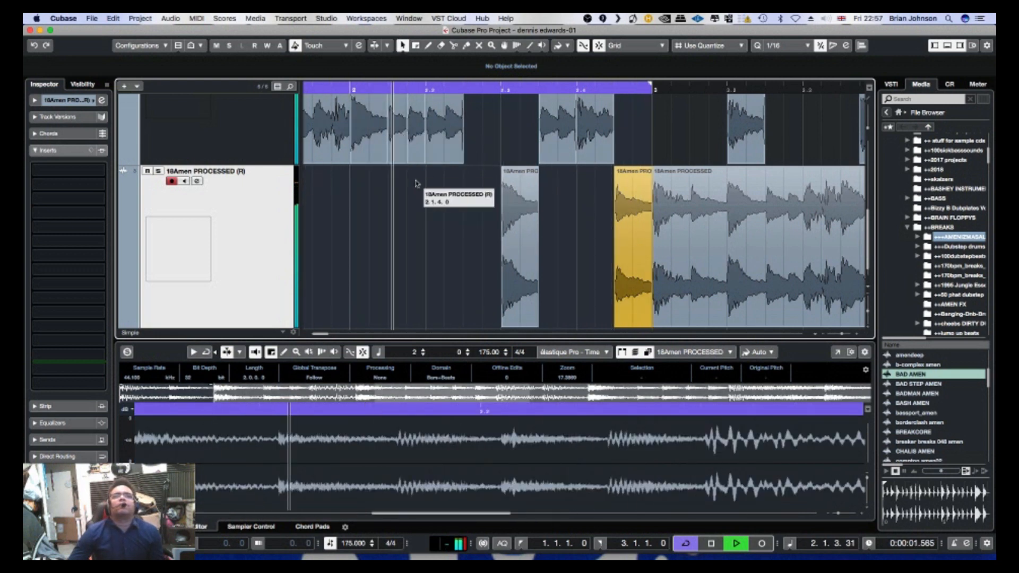
# Fill the upper track from 2.2.3 to 2.3.1 with copies of the preceding sixteenth-note slices.
pyautogui.moveTo(416, 193); pyautogui.dragTo(385, 191)
pyautogui.press('h')
pyautogui.press('h')
# Erase the upper track's slice at 2.2.2 and replace it with a copy of the slice at 2.2.4.
pyautogui.rightClick(384, 189)
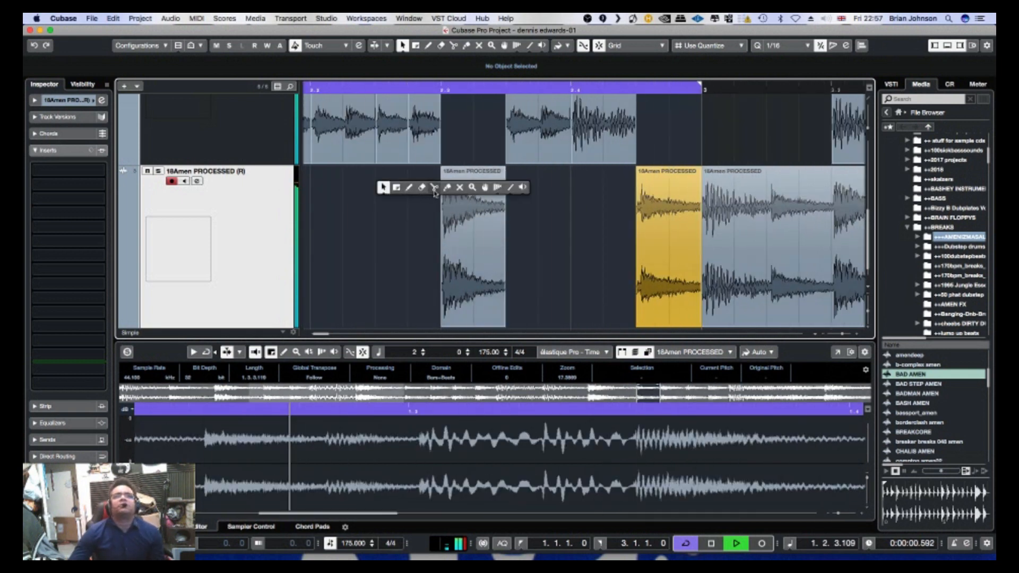
pyautogui.click(434, 189)
pyautogui.rightClick(381, 212)
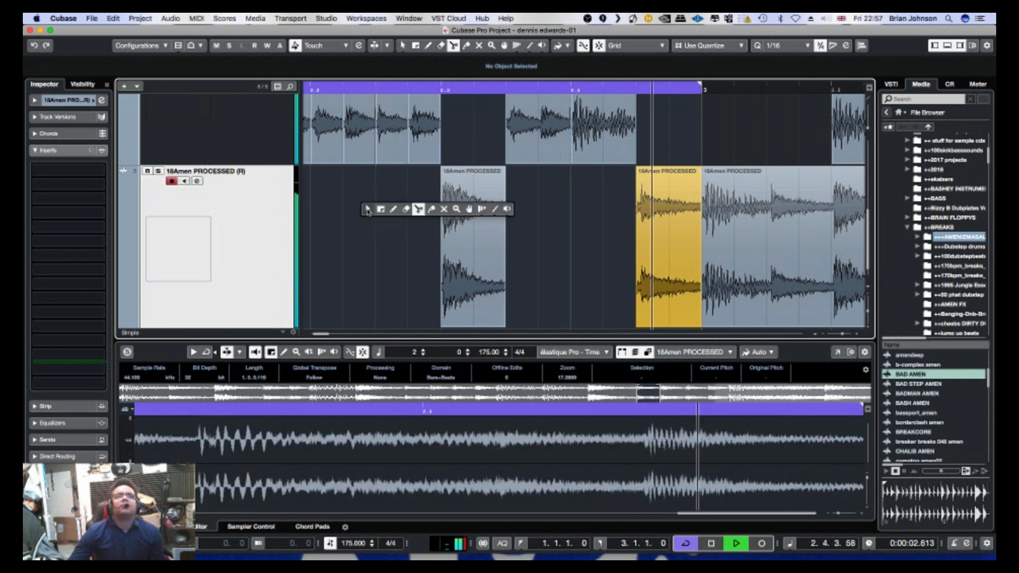
pyautogui.click(408, 208)
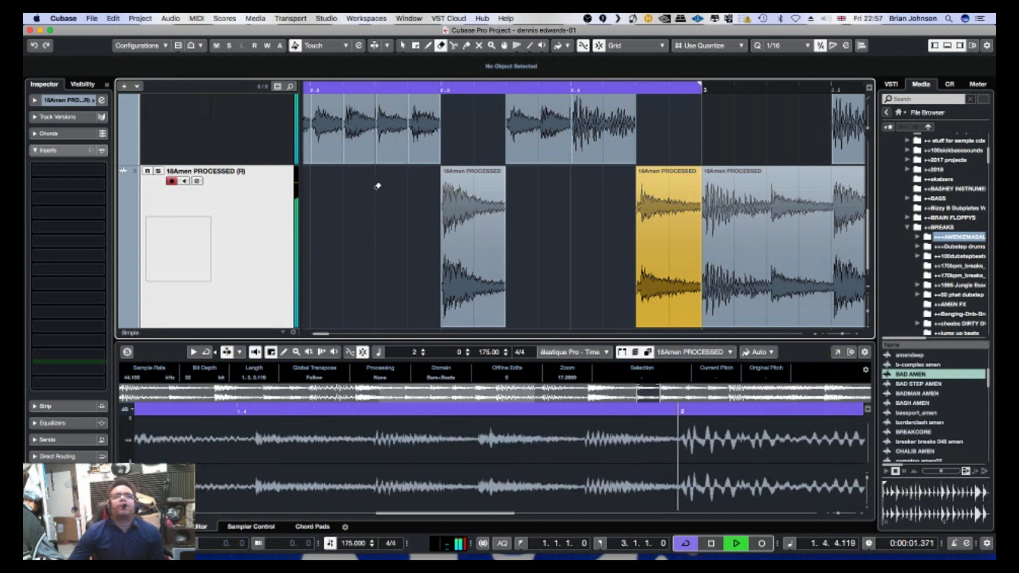
pyautogui.click(364, 142)
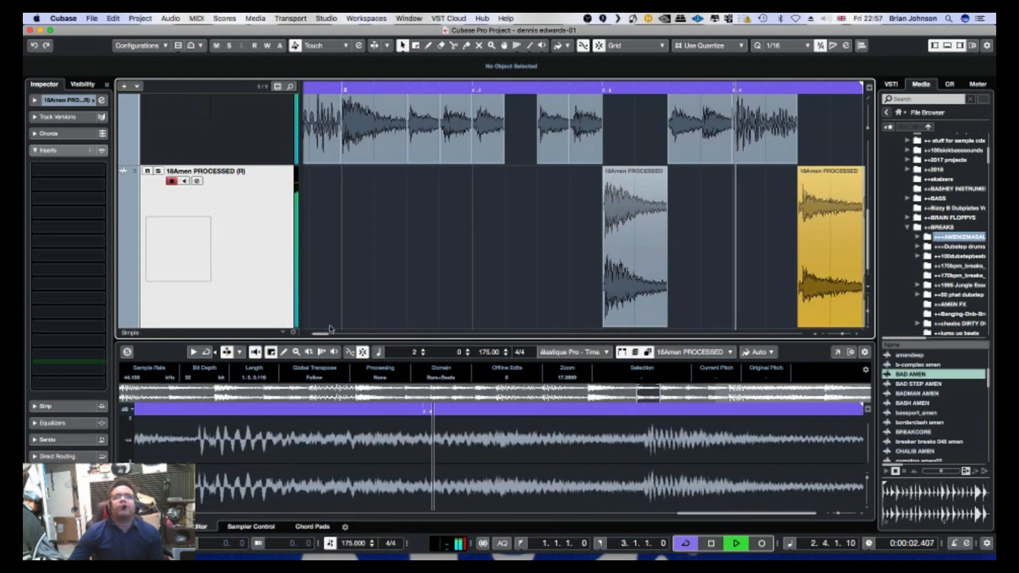
pyautogui.moveTo(589, 114); pyautogui.dragTo(518, 181)
pyautogui.click(519, 195)
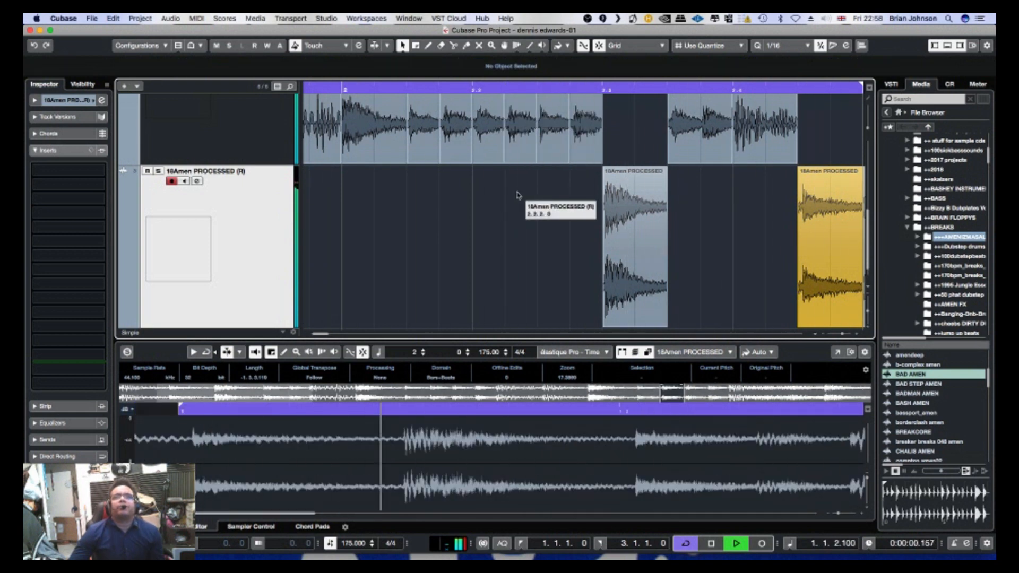
# Move the two leftover upper clips at 3.2.1 and 3.3.3 three bars later, to 6.2.1 and 6.3.3.
pyautogui.press('g')
pyautogui.press('g')
pyautogui.press('g')
pyautogui.press('g')
pyautogui.press('g')
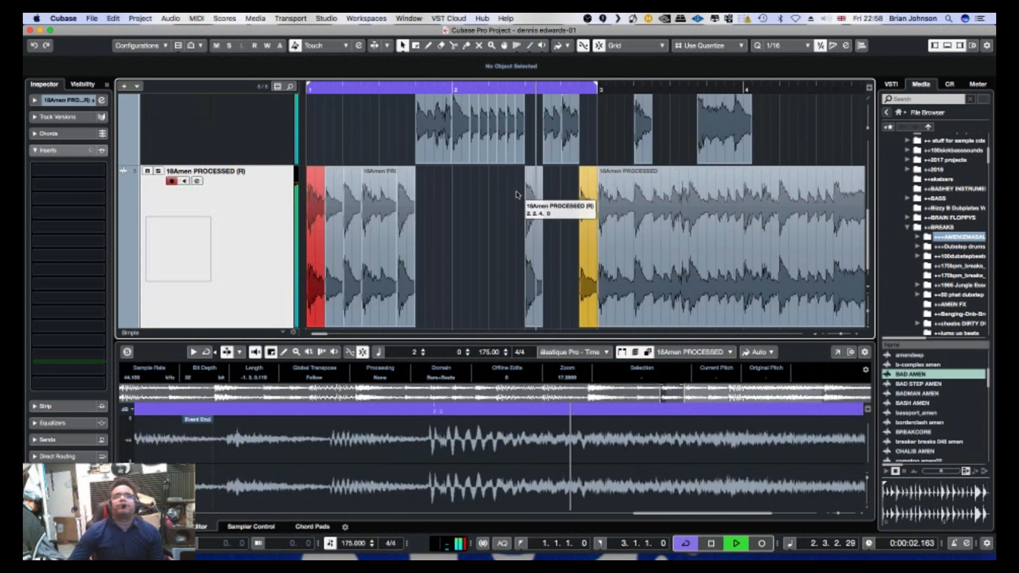
pyautogui.press('g')
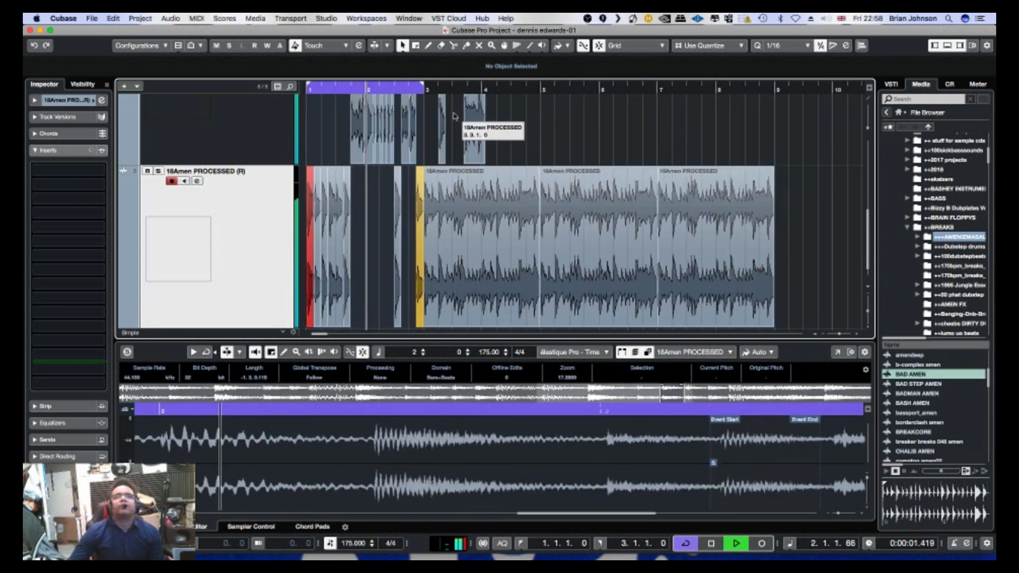
pyautogui.click(440, 132)
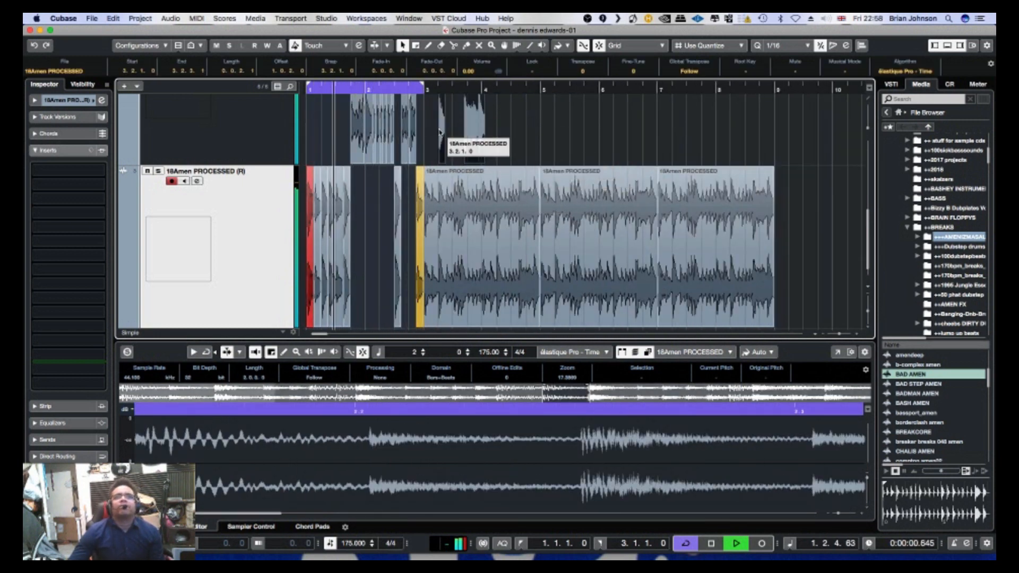
pyautogui.moveTo(489, 134); pyautogui.dragTo(541, 151)
# Undo the deletion of the rendered track's two-bar clip at 3.1.1.
pyautogui.press('h')
pyautogui.press('h')
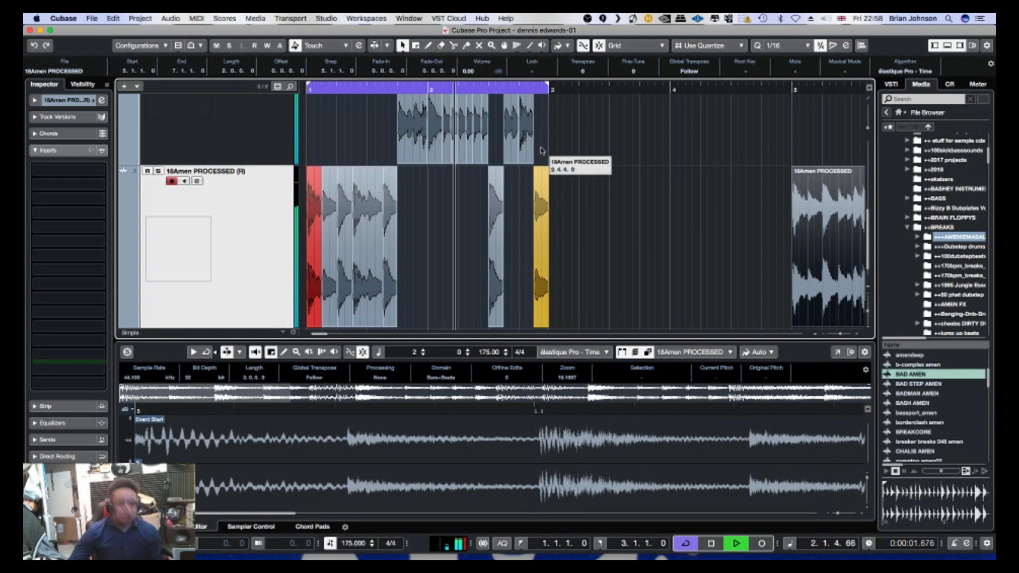
pyautogui.press('g')
pyautogui.press('g')
pyautogui.click(477, 132)
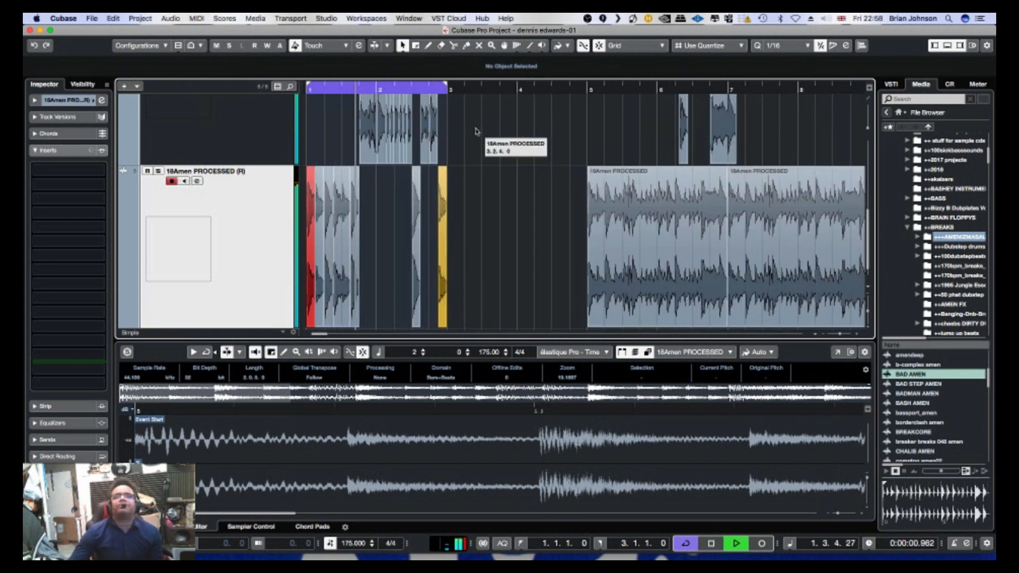
pyautogui.moveTo(461, 129); pyautogui.dragTo(306, 309)
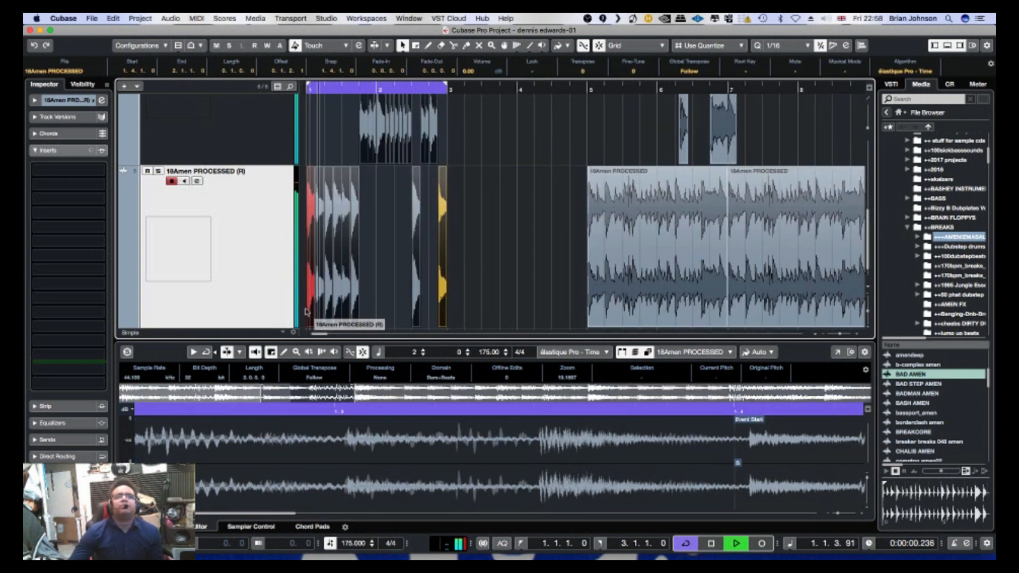
pyautogui.hotkey('ctrl', 'z')
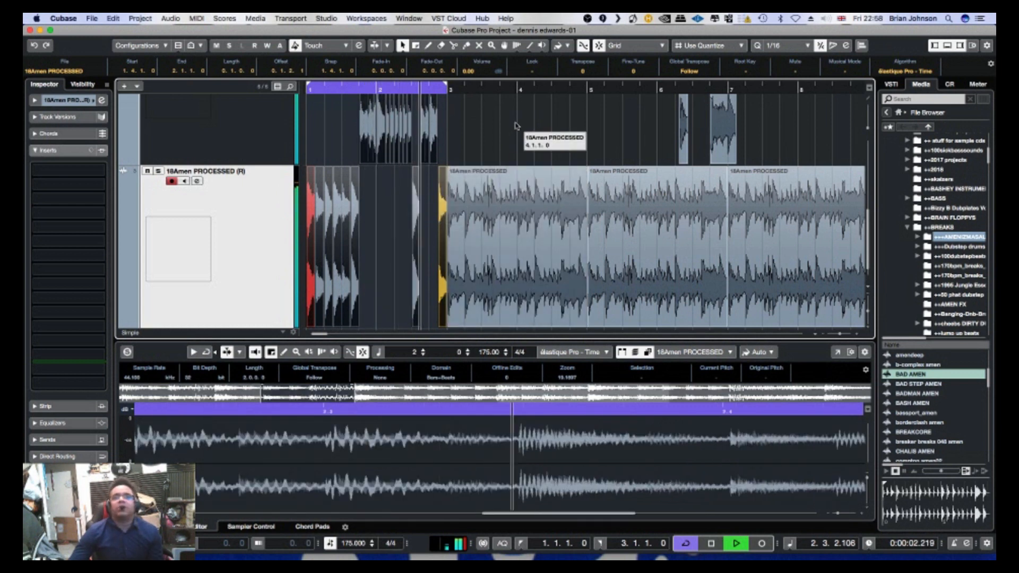
# Split the rendered clip starting at 3.1.1 at 4.2.1 and erase the part before the cut.
pyautogui.rightClick(513, 125)
pyautogui.click(567, 123)
pyautogui.click(537, 207)
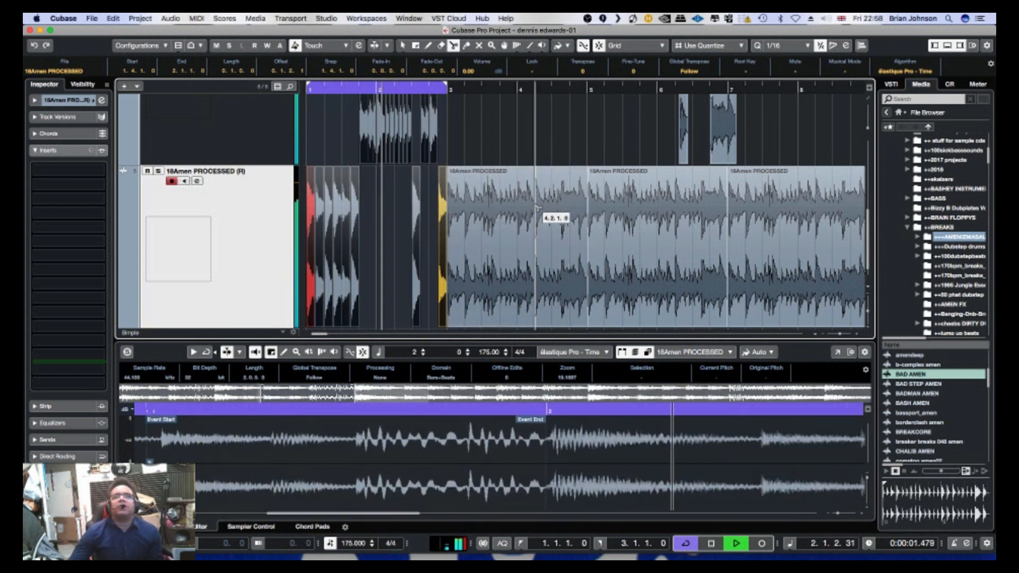
pyautogui.rightClick(515, 133)
pyautogui.click(515, 131)
pyautogui.click(505, 177)
pyautogui.press('Delete')
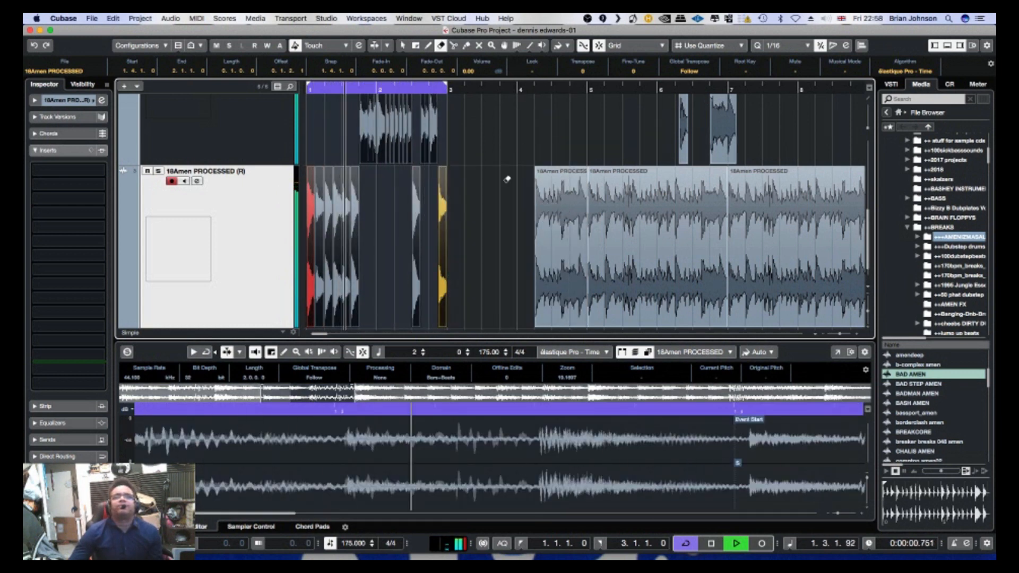
# Copy the opening slices on both tracks, spanning 1.1.1 to 2.2.4, to 3.1.1.
pyautogui.moveTo(462, 113); pyautogui.dragTo(319, 299)
pyautogui.click(375, 248)
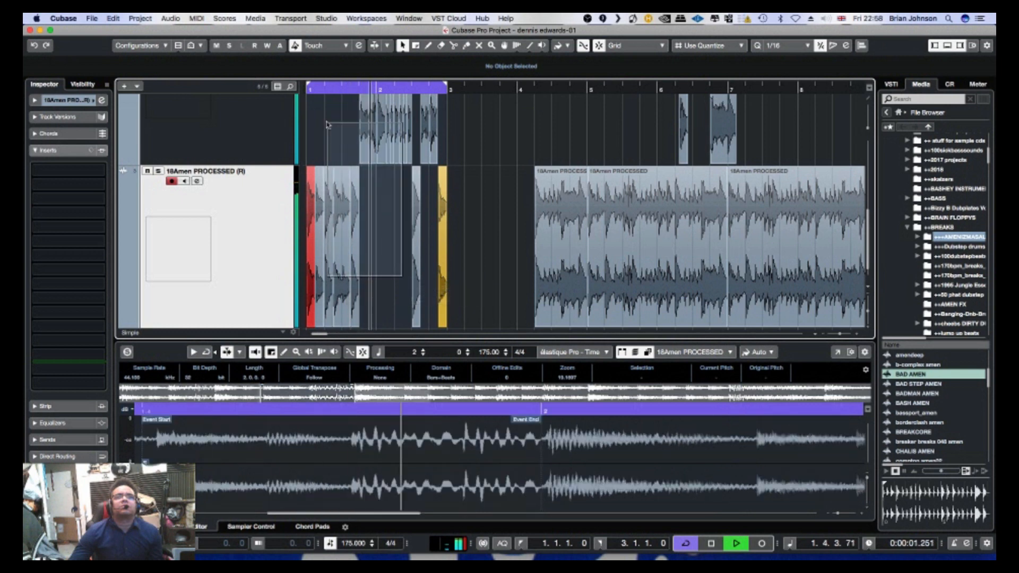
pyautogui.click(316, 221)
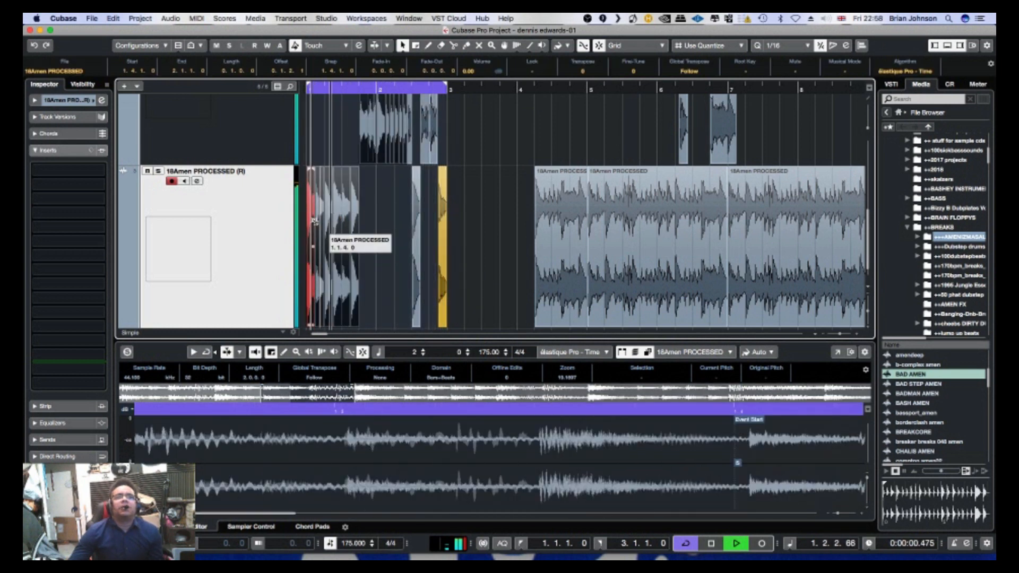
pyautogui.moveTo(316, 221); pyautogui.dragTo(452, 207)
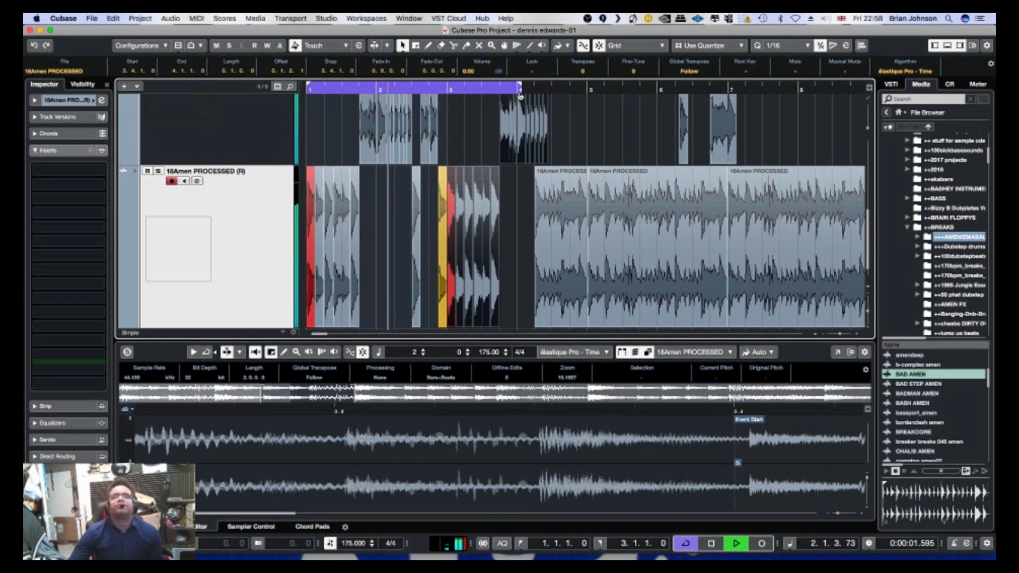
# Extend the loop range's end to 5.1.1 and clear the selection.
pyautogui.moveTo(518, 97); pyautogui.dragTo(519, 98)
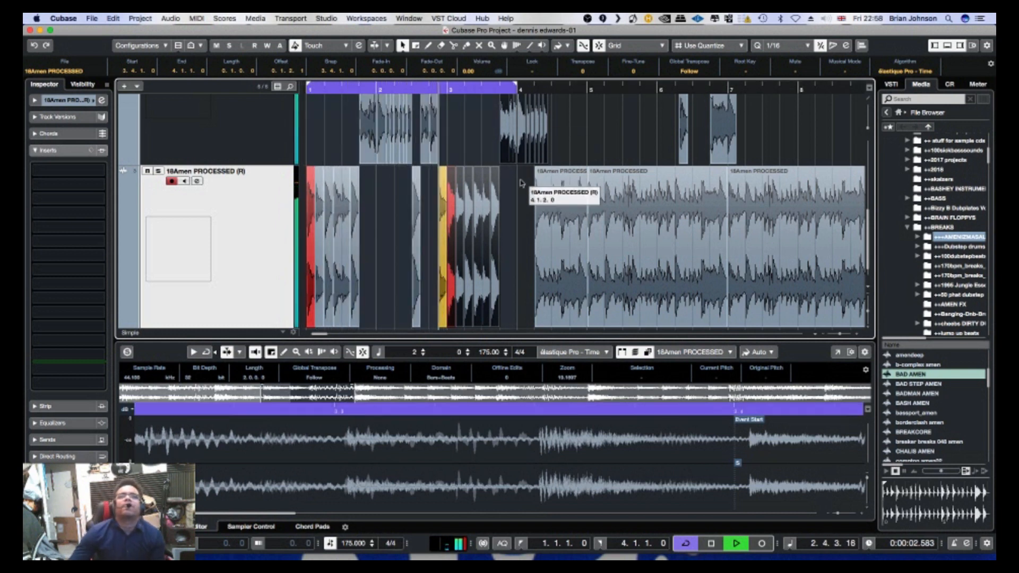
pyautogui.click(518, 212)
pyautogui.moveTo(519, 90); pyautogui.dragTo(578, 93)
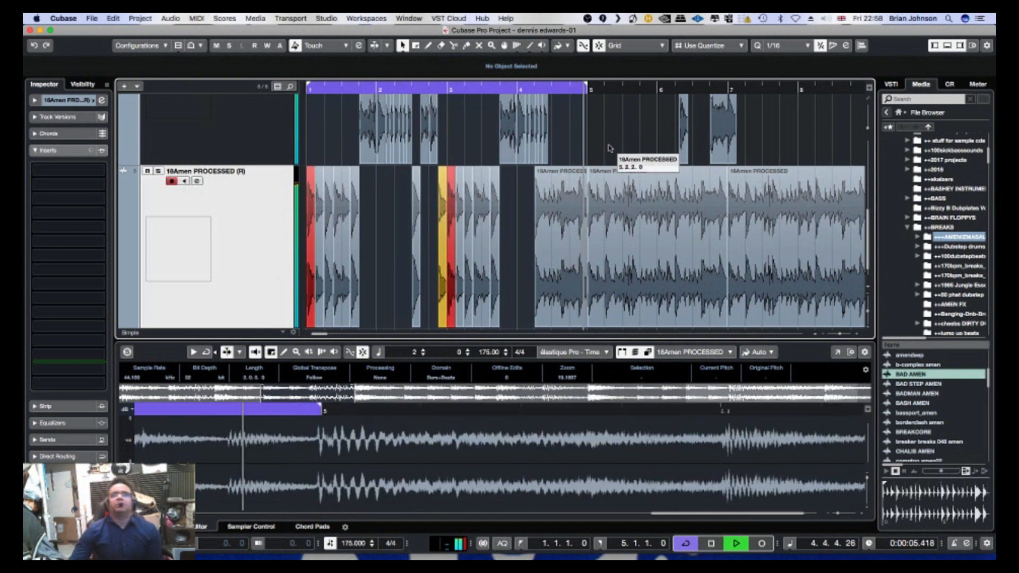
# Delete the rendered clip at 5.1.1 and move the remaining spare clips on both tracks five bars later.
pyautogui.click(617, 196)
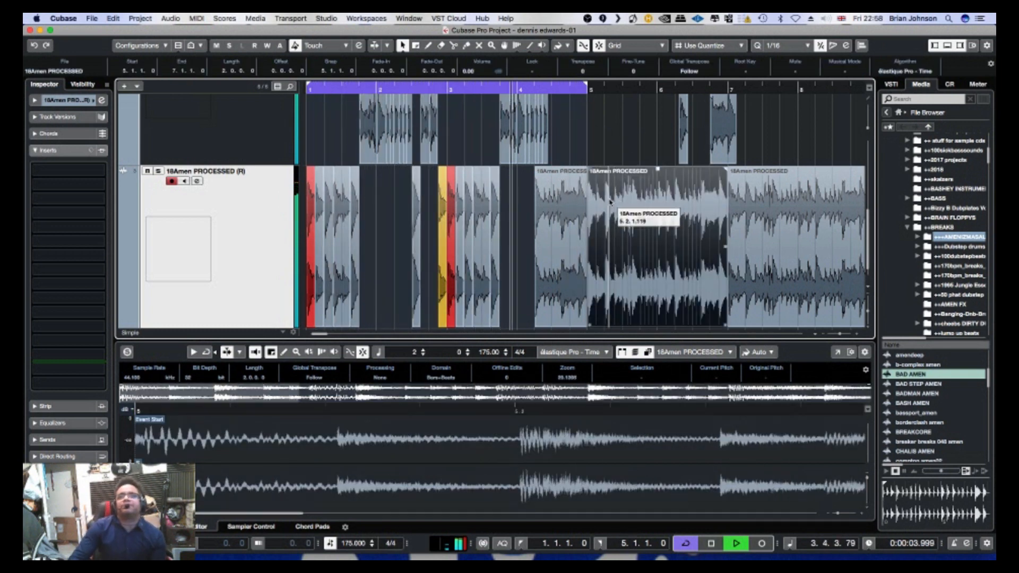
pyautogui.press('BackSpace')
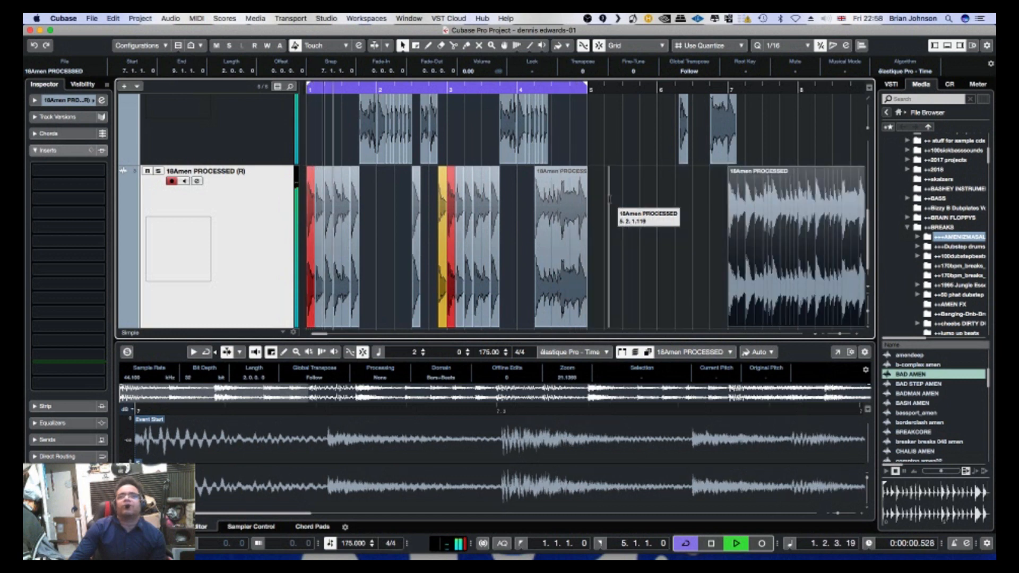
pyautogui.press('g')
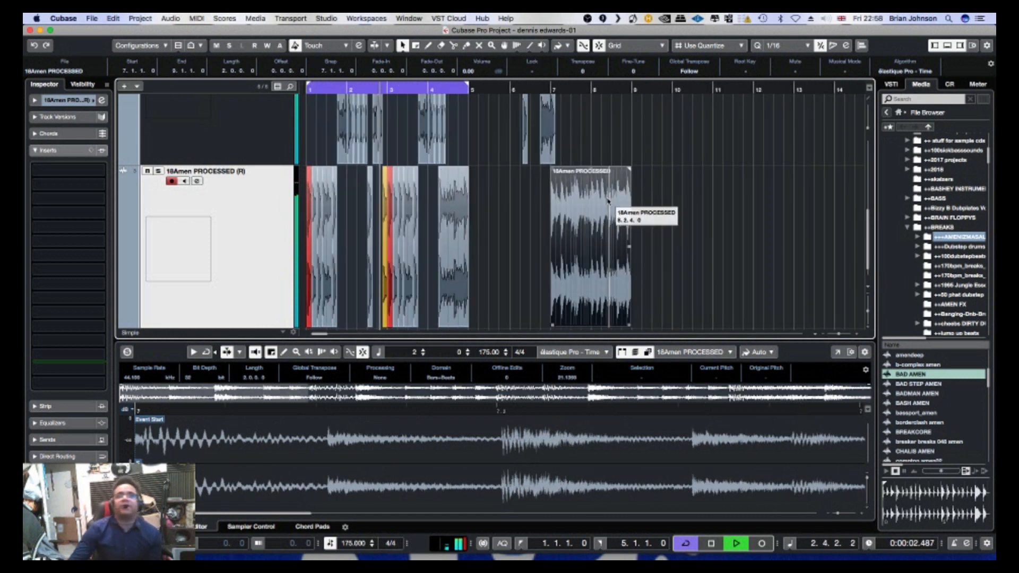
pyautogui.moveTo(503, 124); pyautogui.dragTo(805, 247)
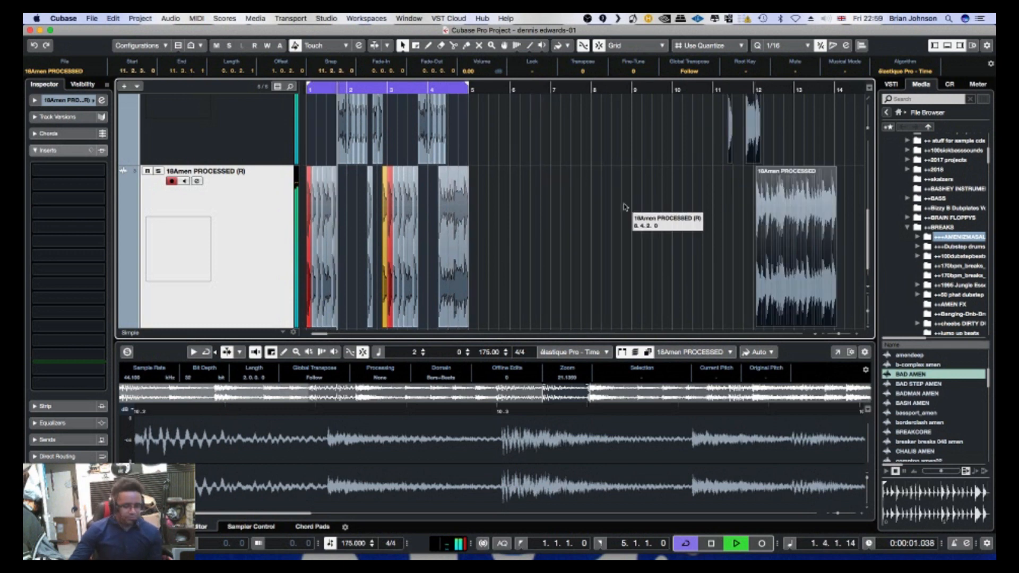
# Split the rendered clip starting at 4.2.1 at 4.3.1 and move its closing part out to 5.3.3.
pyautogui.press('h')
pyautogui.press('h')
pyautogui.press('h')
pyautogui.rightClick(709, 167)
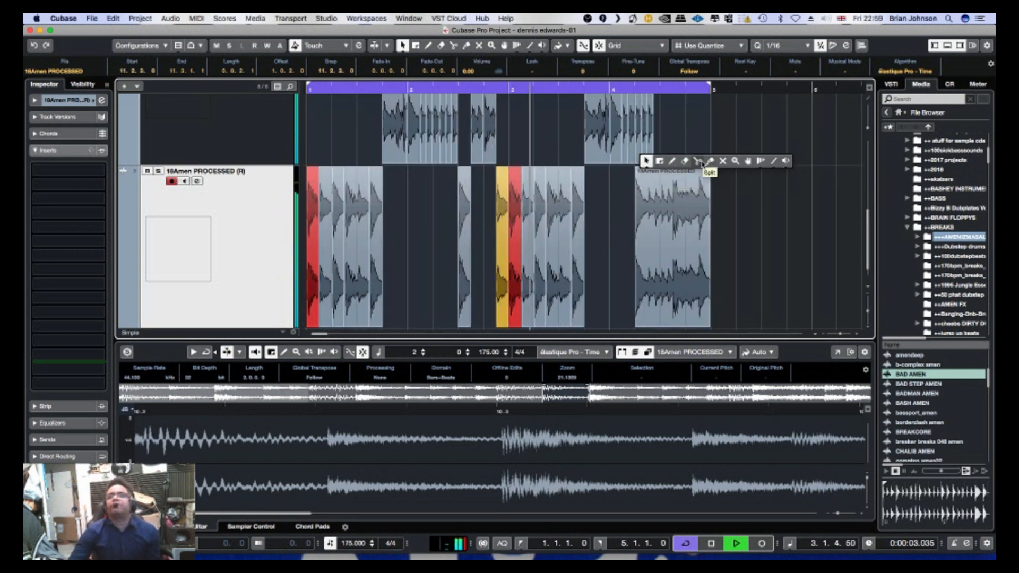
pyautogui.click(699, 162)
pyautogui.click(678, 170)
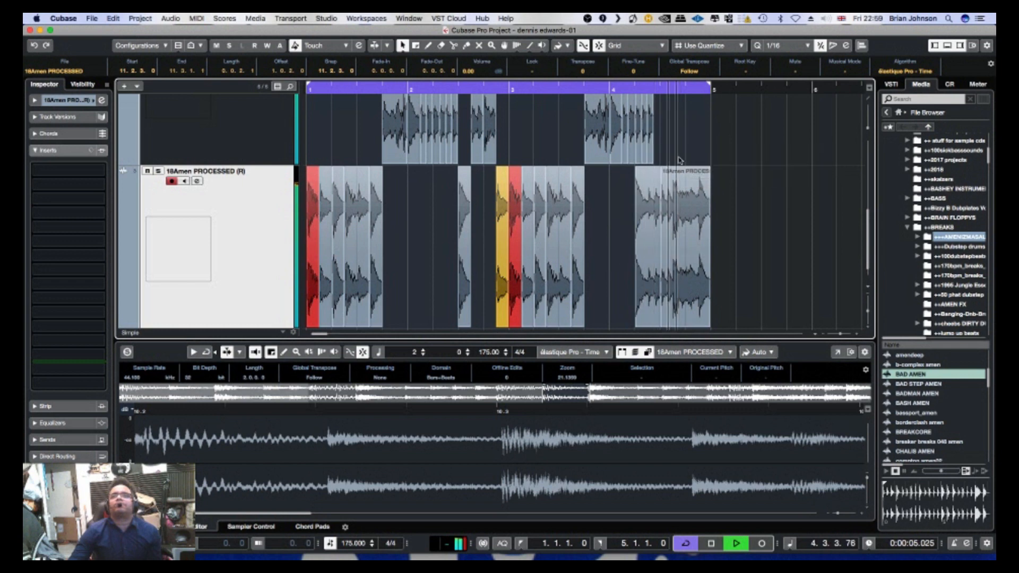
pyautogui.press('1')
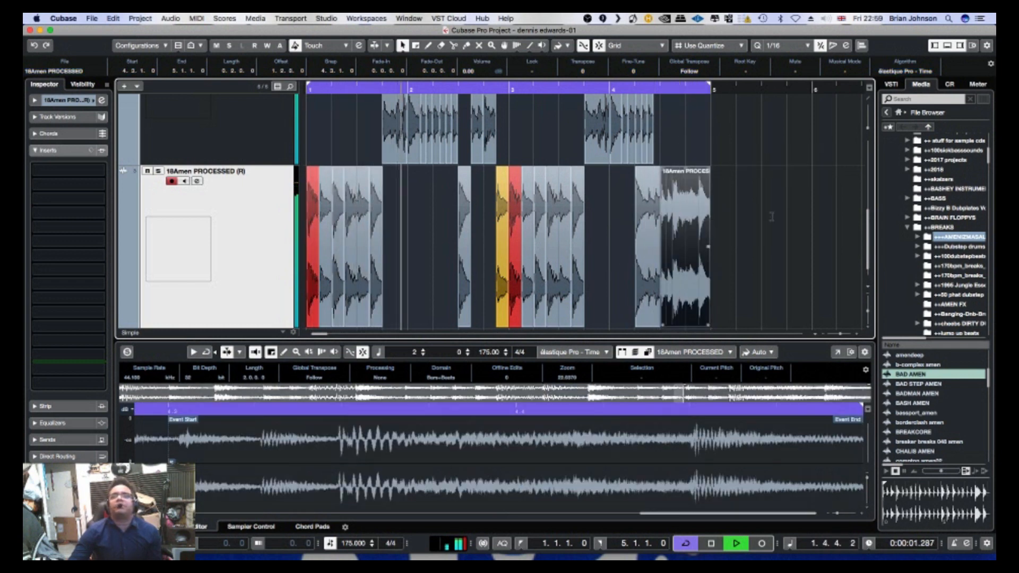
pyautogui.moveTo(677, 213); pyautogui.dragTo(791, 212)
pyautogui.click(429, 196)
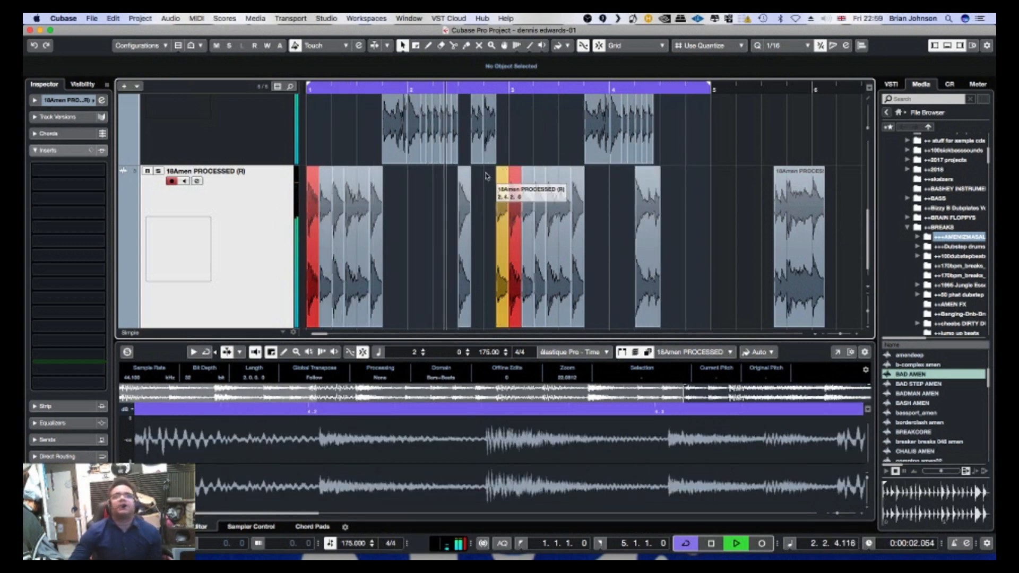
# Copy the rendered slice at 2.3.1 and the upper pair at 2.3.3 to 4.3.1 and 4.3.3.
pyautogui.click(469, 222)
pyautogui.moveTo(473, 222); pyautogui.dragTo(667, 208)
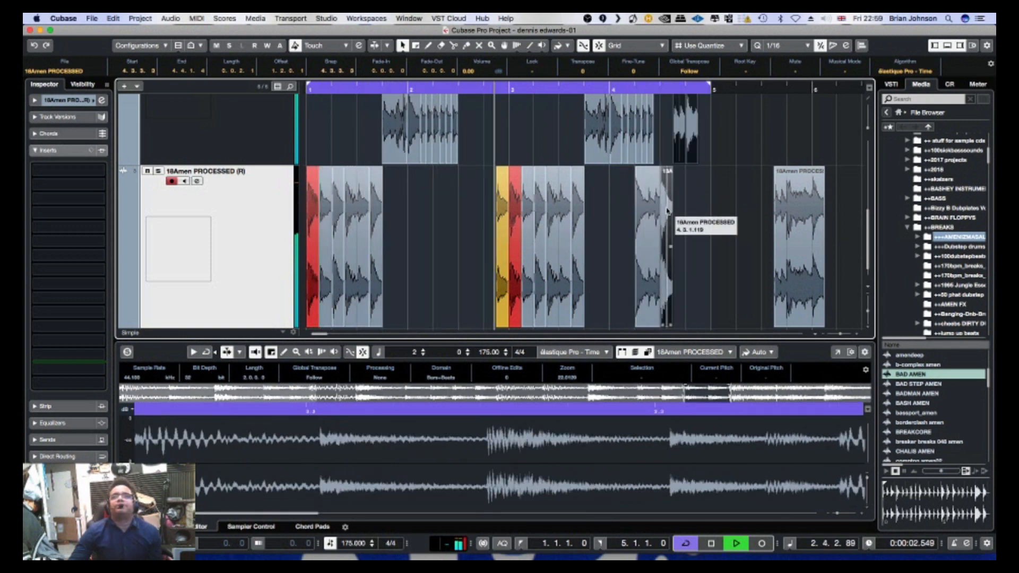
pyautogui.press('super+z')
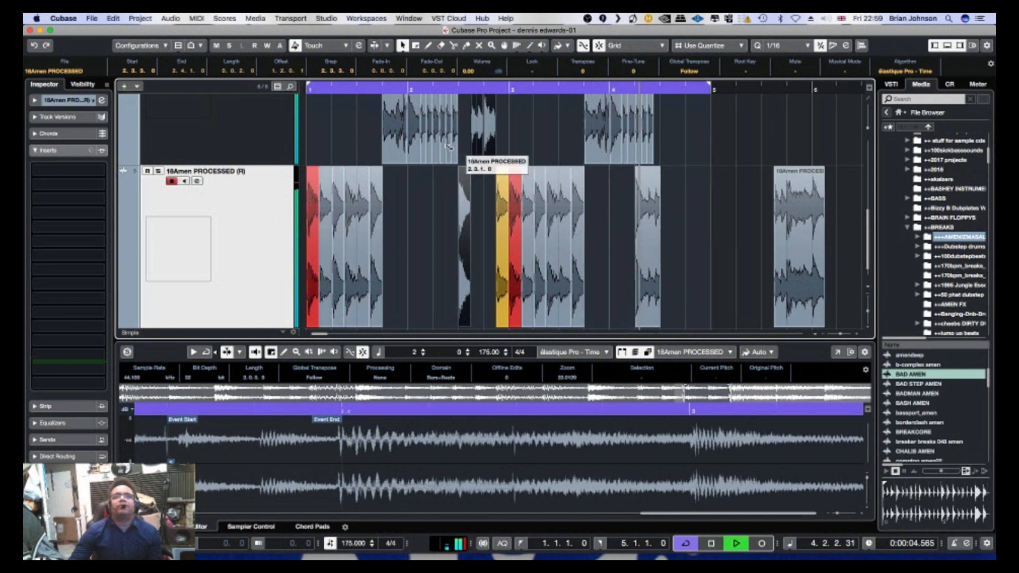
pyautogui.moveTo(461, 189); pyautogui.dragTo(668, 200)
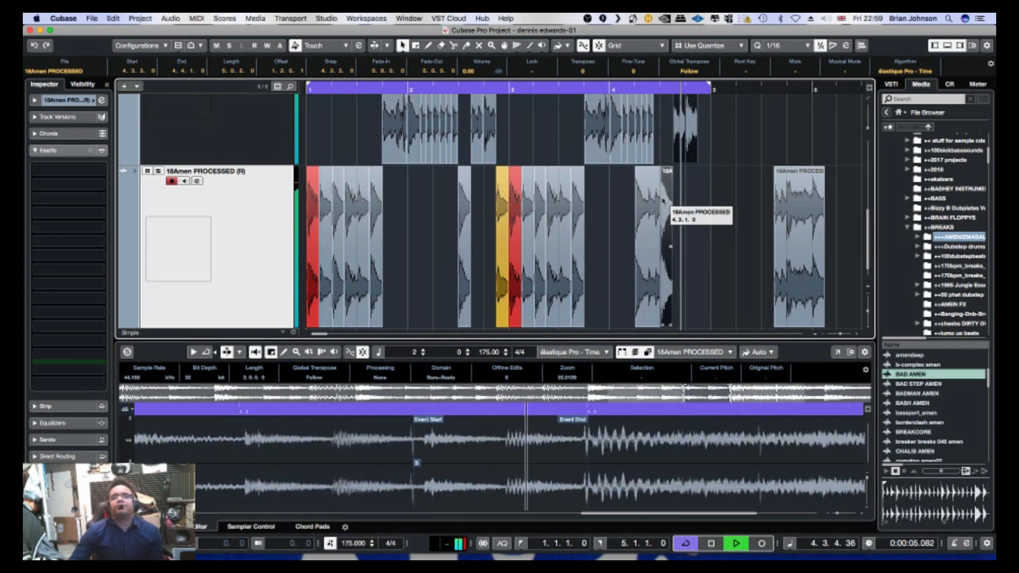
pyautogui.click(691, 180)
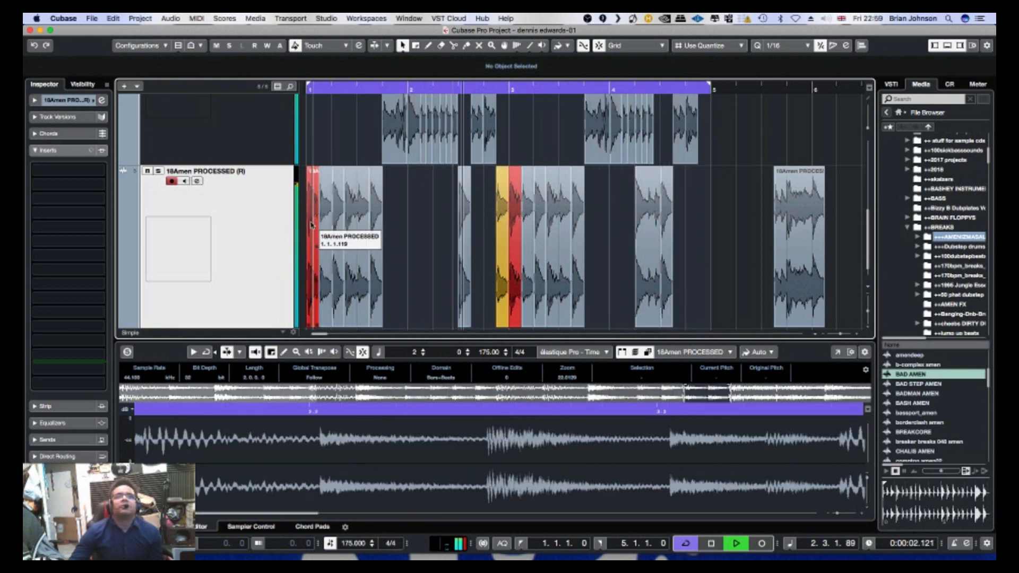
# Copy the red slice at 1.1.1 to 1.4.1, and split off and mute the overlapping upper part from 1.4.1 to 1.4.3.
pyautogui.moveTo(314, 224); pyautogui.dragTo(390, 222)
pyautogui.rightClick(391, 222)
pyautogui.click(451, 196)
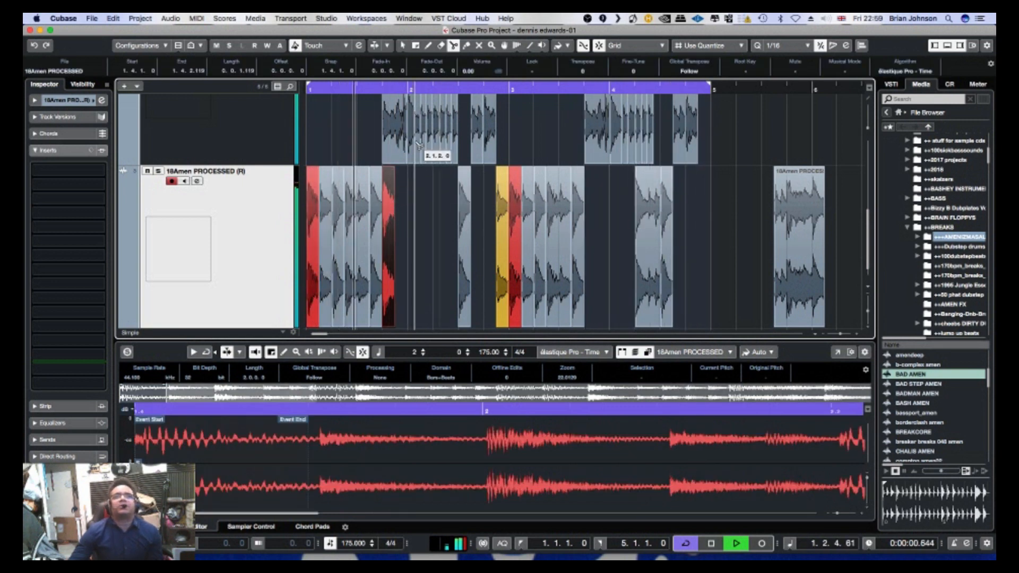
pyautogui.rightClick(396, 124)
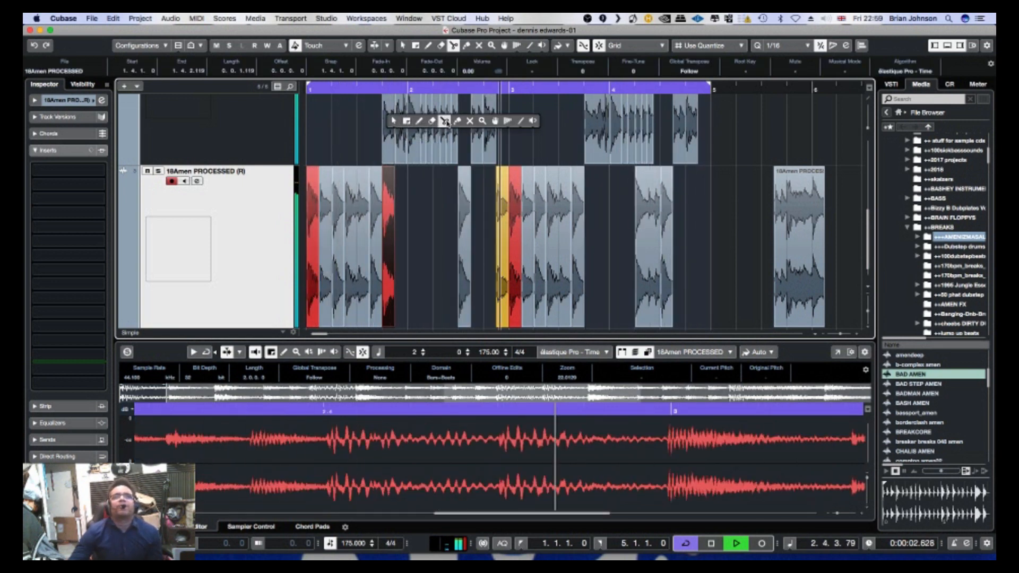
pyautogui.click(420, 124)
pyautogui.click(390, 128)
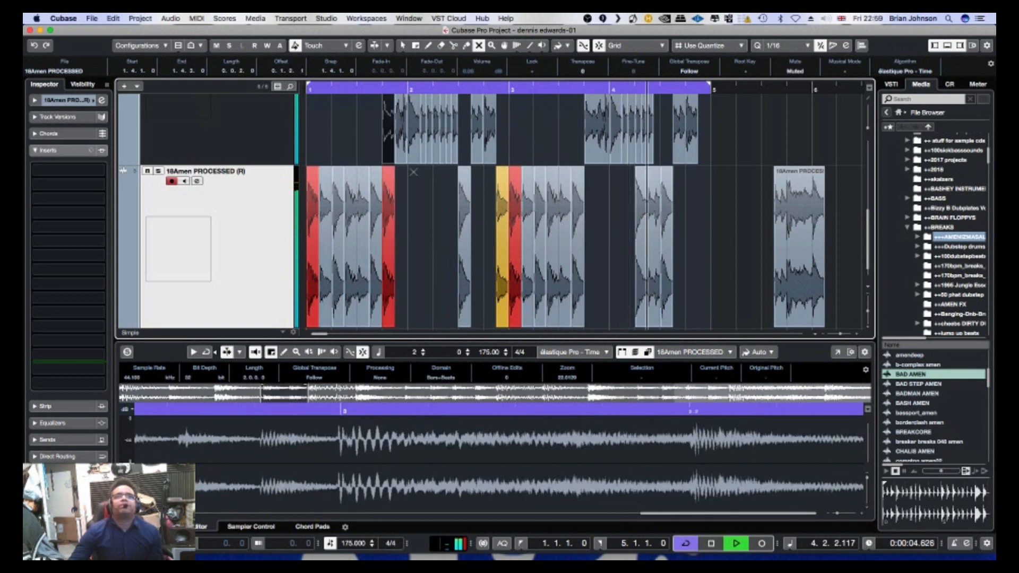
pyautogui.click(418, 219)
pyautogui.rightClick(424, 218)
pyautogui.click(435, 219)
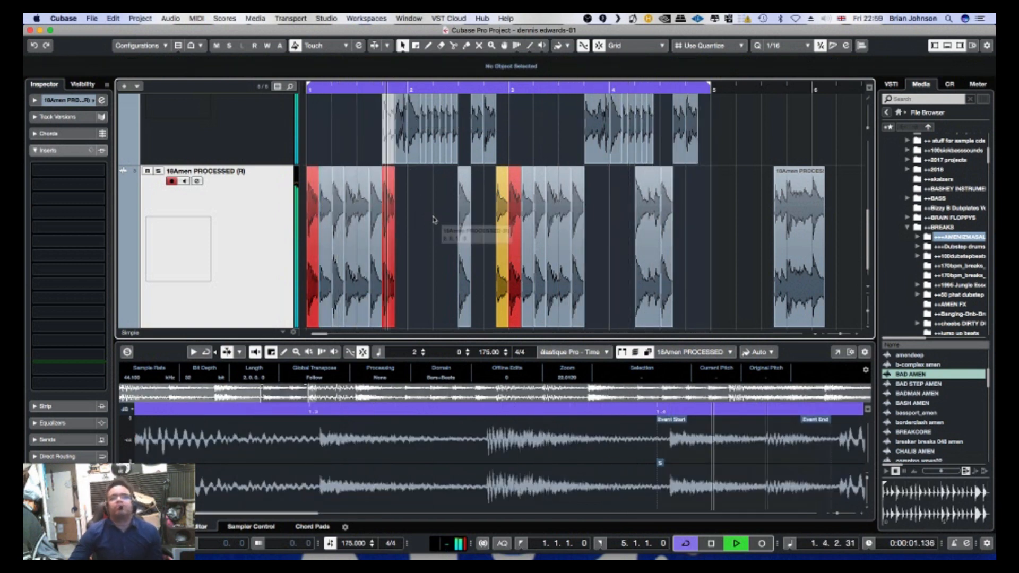
# Copy the red slice at 3.1.1 to 3.4.1, and split off and mute the overlapping upper part from 3.4.1 to 3.4.3.
pyautogui.moveTo(434, 219); pyautogui.dragTo(590, 206)
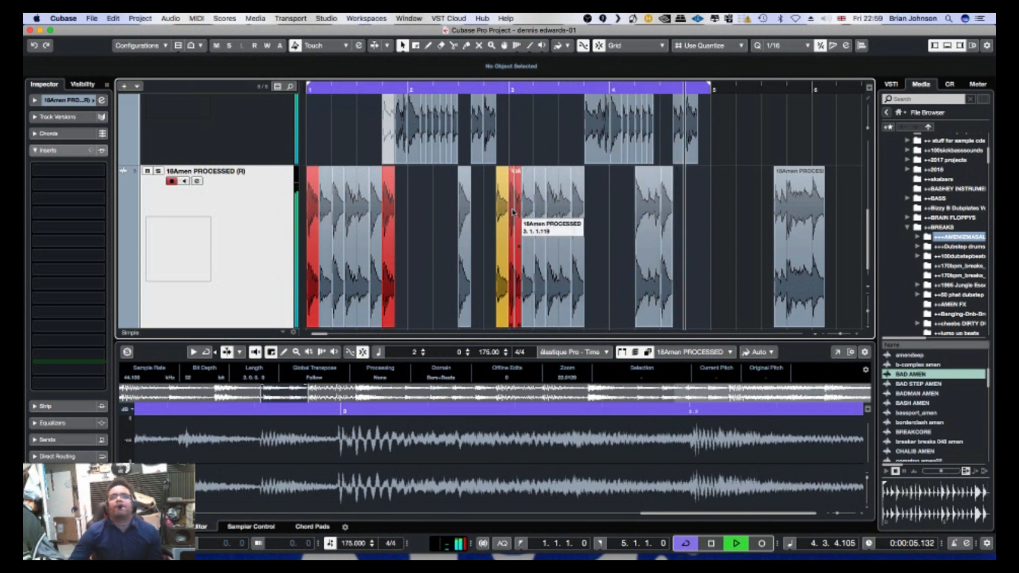
pyautogui.moveTo(516, 223); pyautogui.dragTo(590, 215)
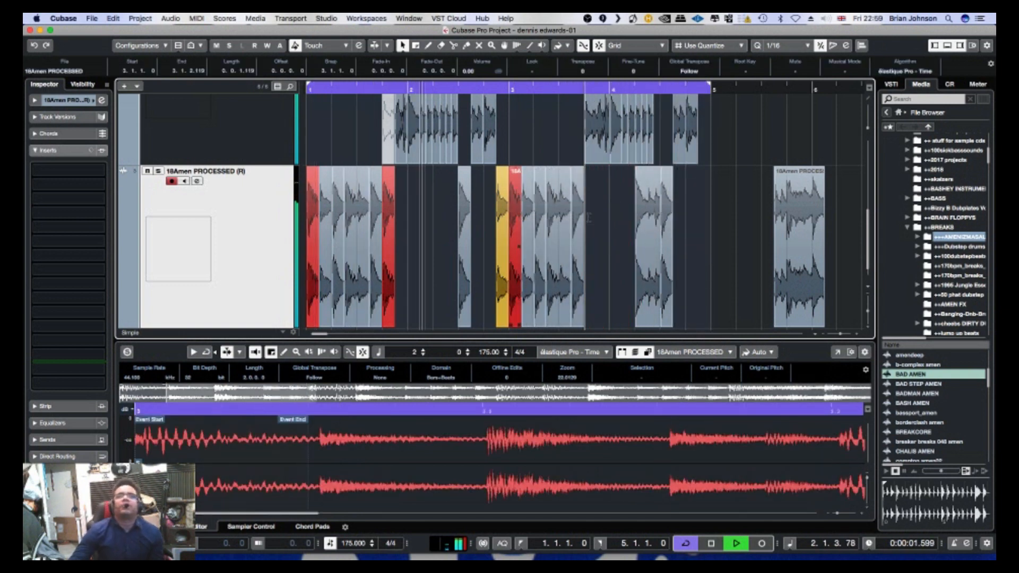
pyautogui.rightClick(592, 180)
pyautogui.click(641, 179)
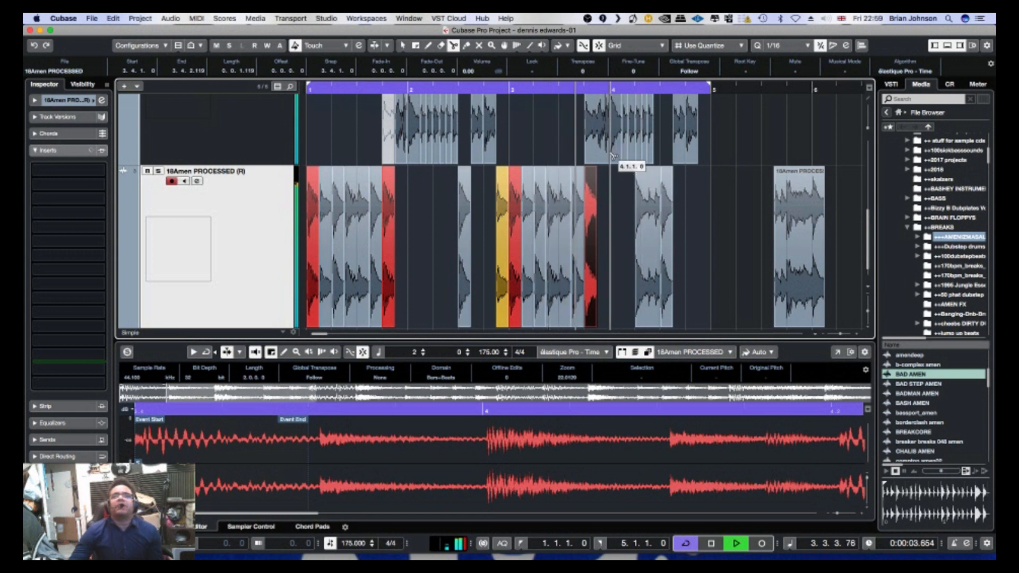
pyautogui.rightClick(649, 150)
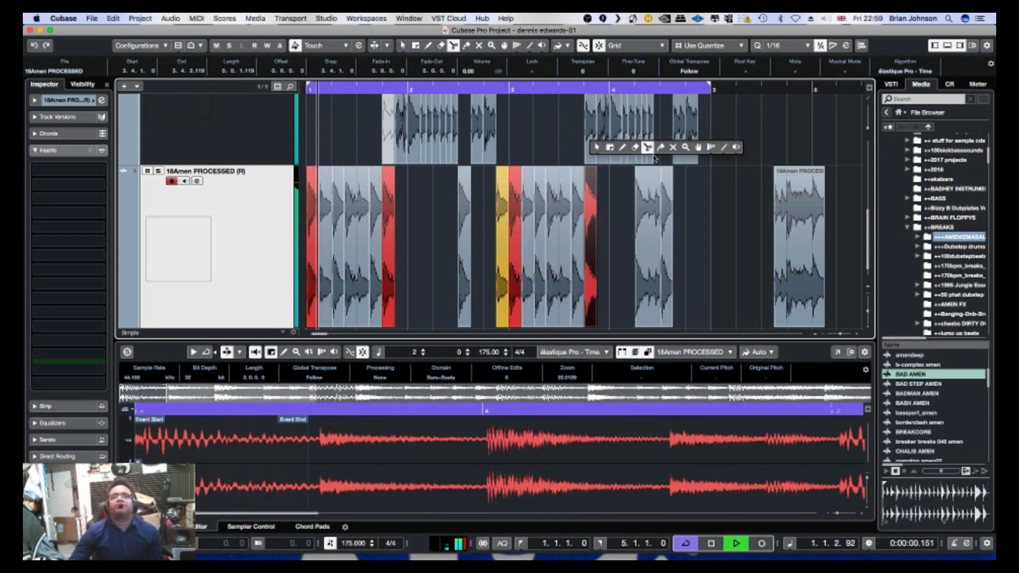
pyautogui.click(674, 148)
pyautogui.click(590, 143)
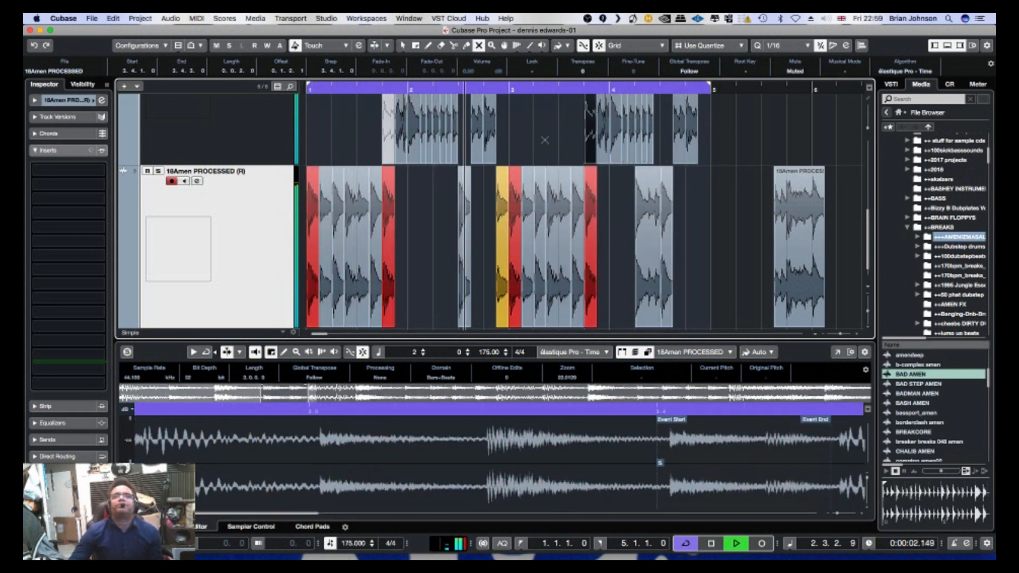
pyautogui.press('1')
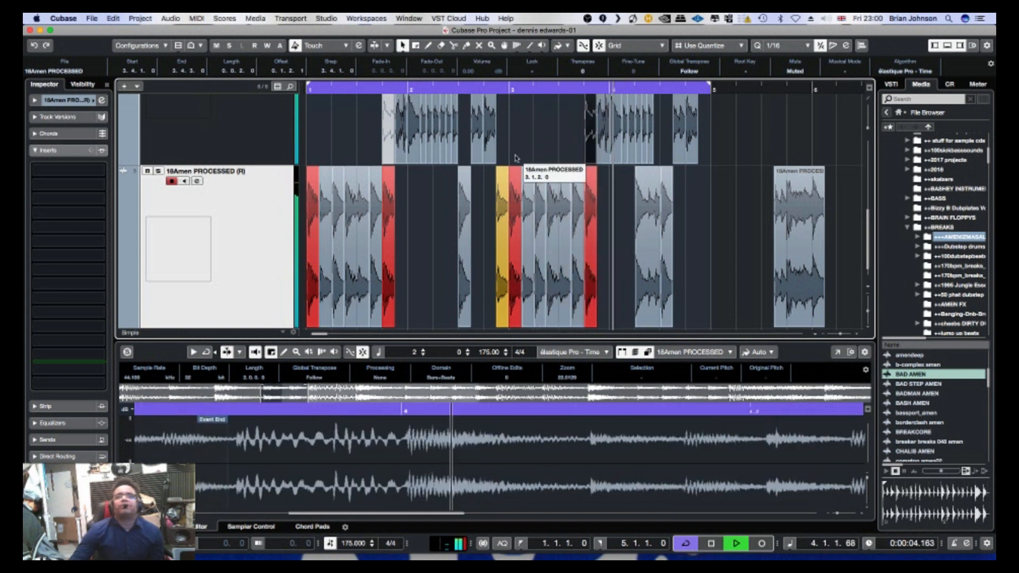
# Copy a red slice to 4.4.3 on the processed track, just before the loop end.
pyautogui.click(676, 221)
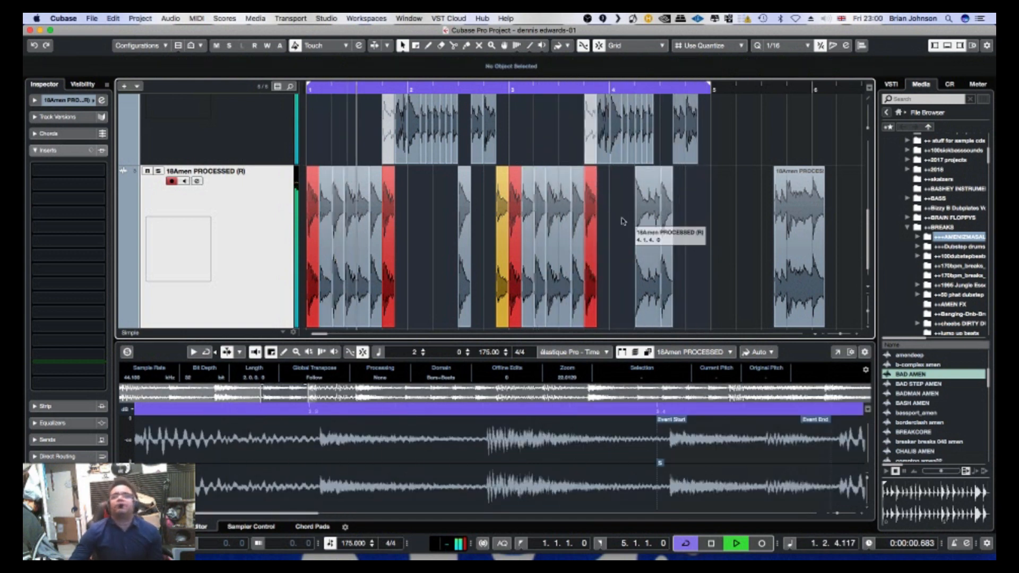
pyautogui.moveTo(614, 234); pyautogui.dragTo(702, 204)
pyautogui.click(720, 208)
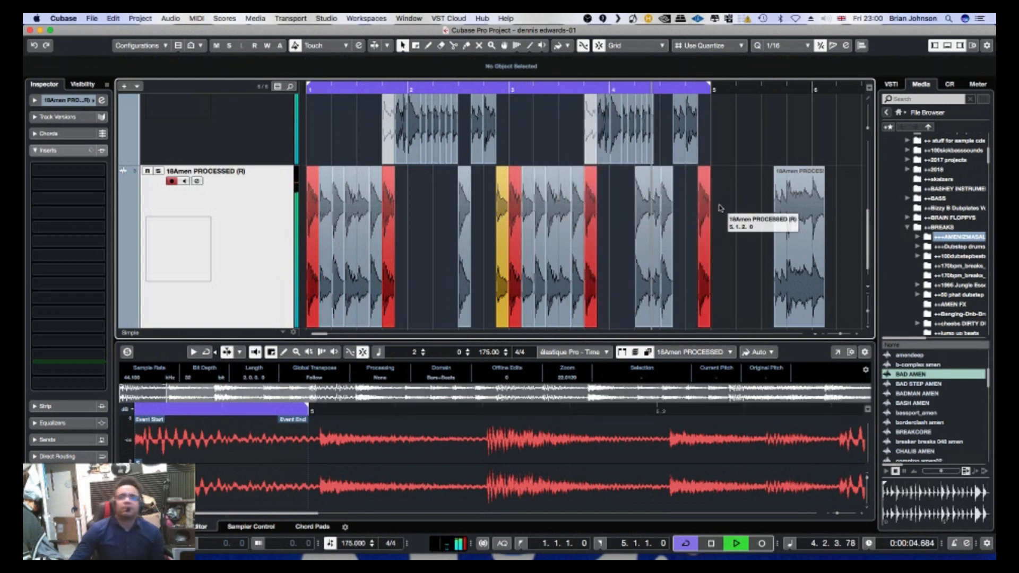
# Move the spare rendered clip after the four-bar pattern out to 11.1.1.
pyautogui.press('g')
pyautogui.press('g')
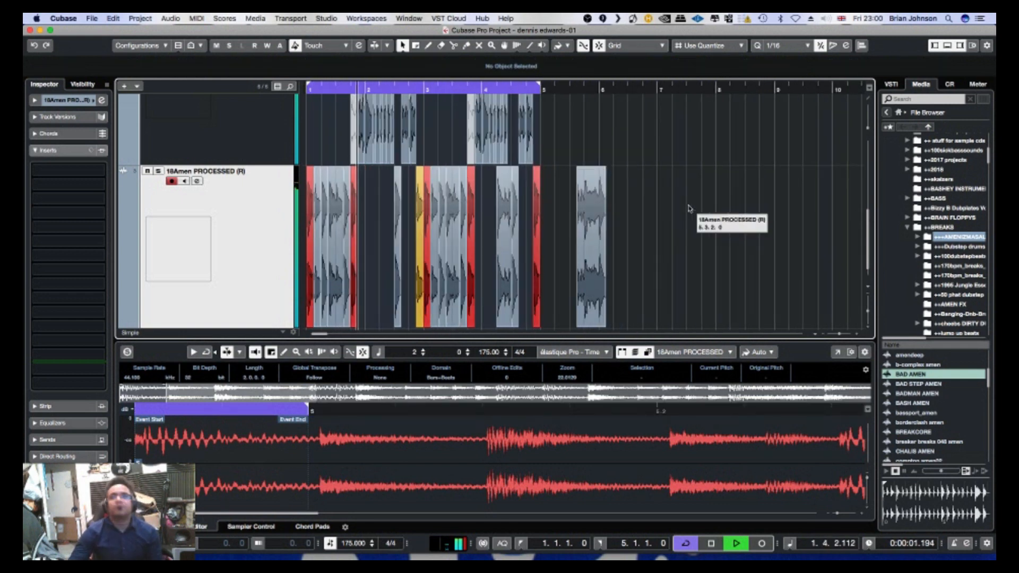
pyautogui.moveTo(550, 208); pyautogui.dragTo(811, 205)
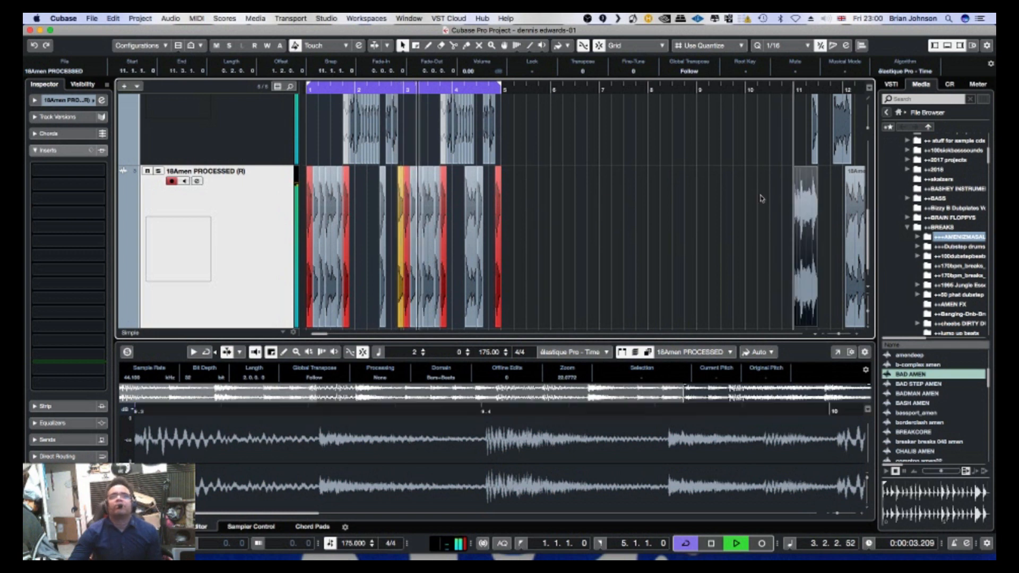
# Duplicate the four-bar pattern on both tracks to bar 5 and extend the loop range's end to 9.1.1.
pyautogui.moveTo(544, 119); pyautogui.dragTo(506, 243)
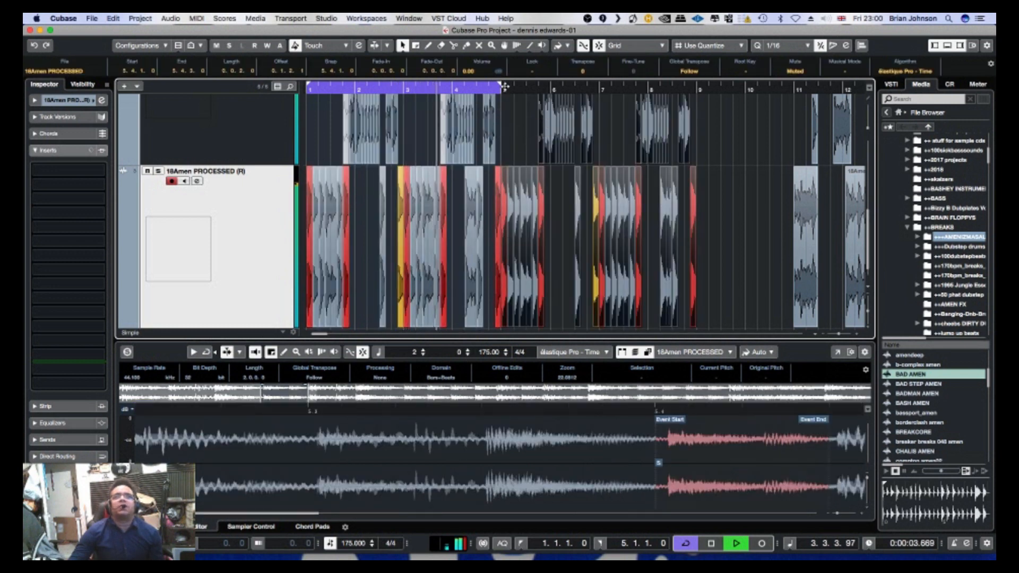
pyautogui.moveTo(500, 87); pyautogui.dragTo(626, 97)
pyautogui.moveTo(697, 101); pyautogui.dragTo(697, 101)
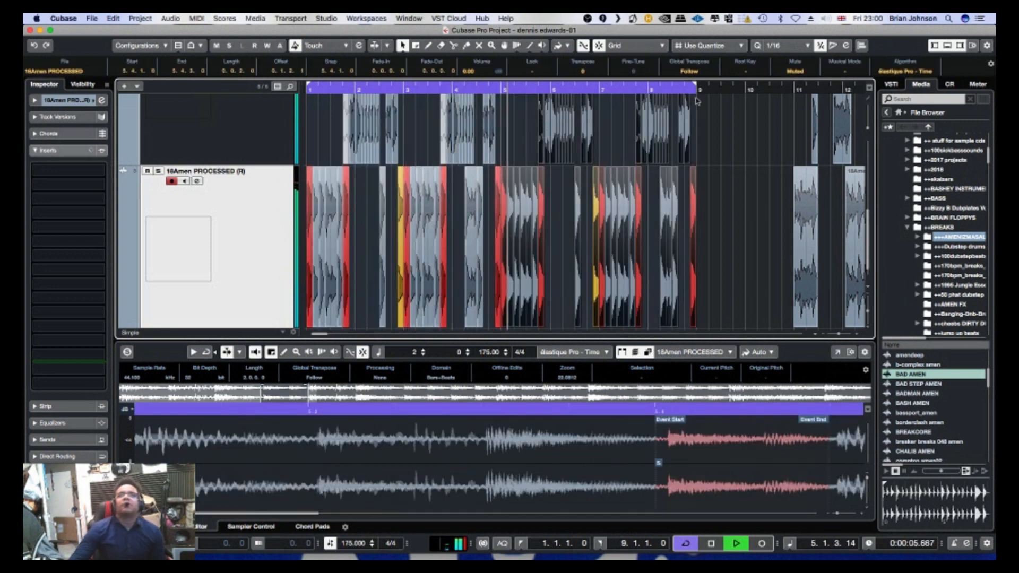
pyautogui.click(731, 140)
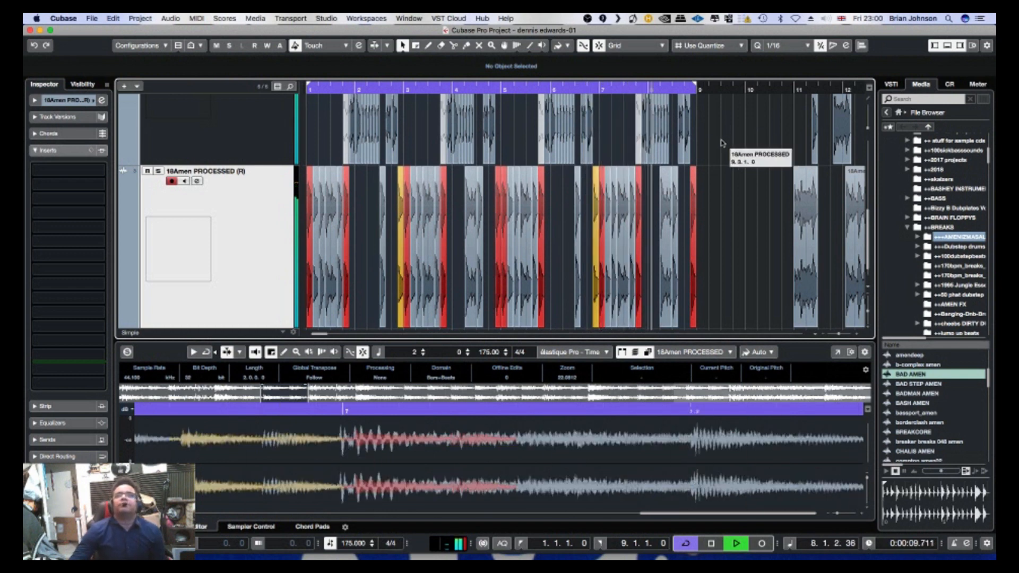
# Delete the rendered slices from 8.2.1 and the closing red slice, and move the spare clip from 11.1.1 to 8.3.1.
pyautogui.click(678, 220)
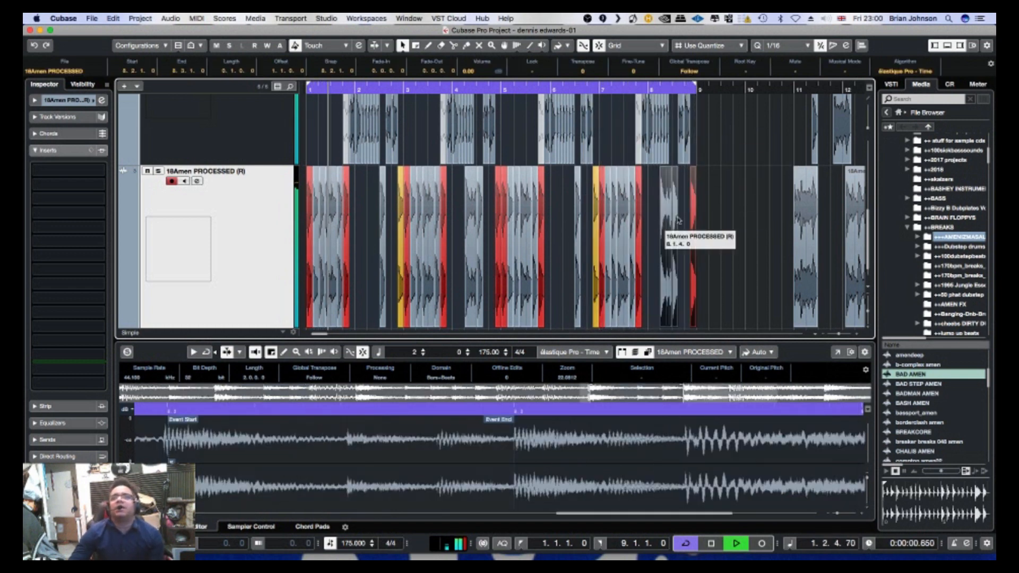
pyautogui.moveTo(678, 220); pyautogui.dragTo(807, 208)
pyautogui.moveTo(673, 222); pyautogui.dragTo(684, 223)
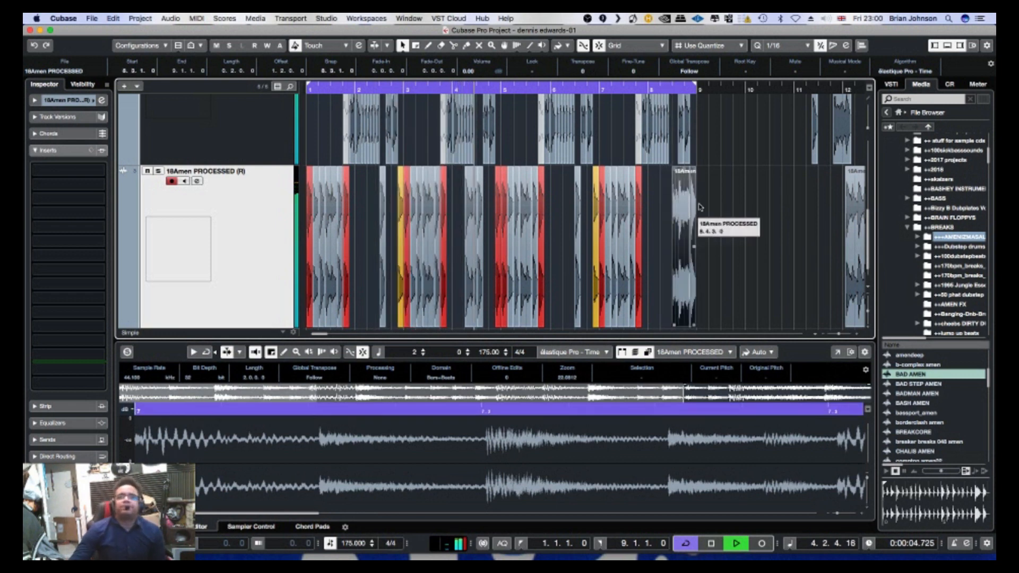
pyautogui.click(717, 176)
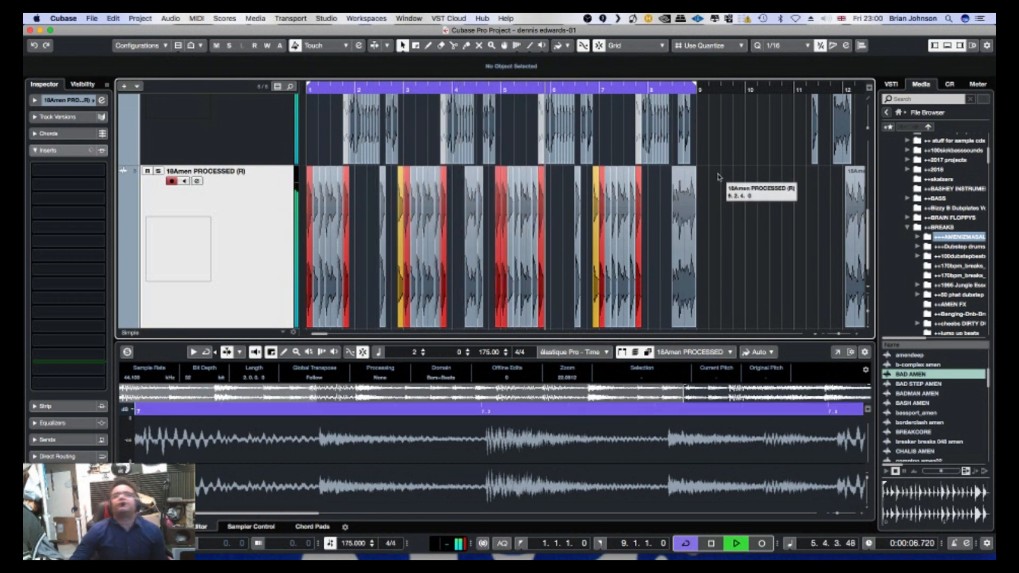
# Add a sixteenth-long slice at 8.2.4 on the upper track, filling the gap before the rendered clip at 8.3.1.
pyautogui.press('h')
pyautogui.press('h')
pyautogui.press('h')
pyautogui.press('h')
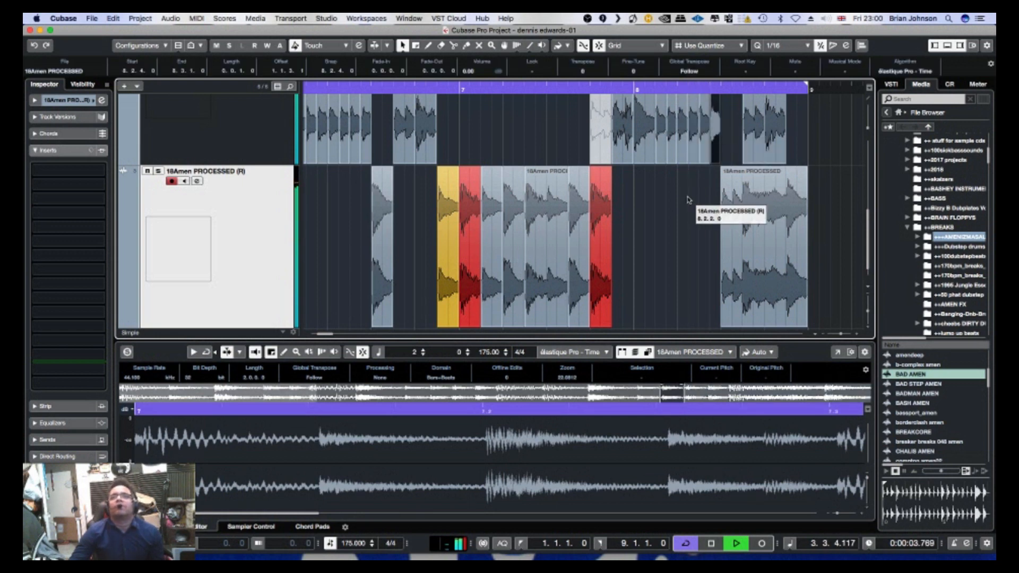
pyautogui.press('g')
pyautogui.press('g')
pyautogui.press('g')
pyautogui.press('g')
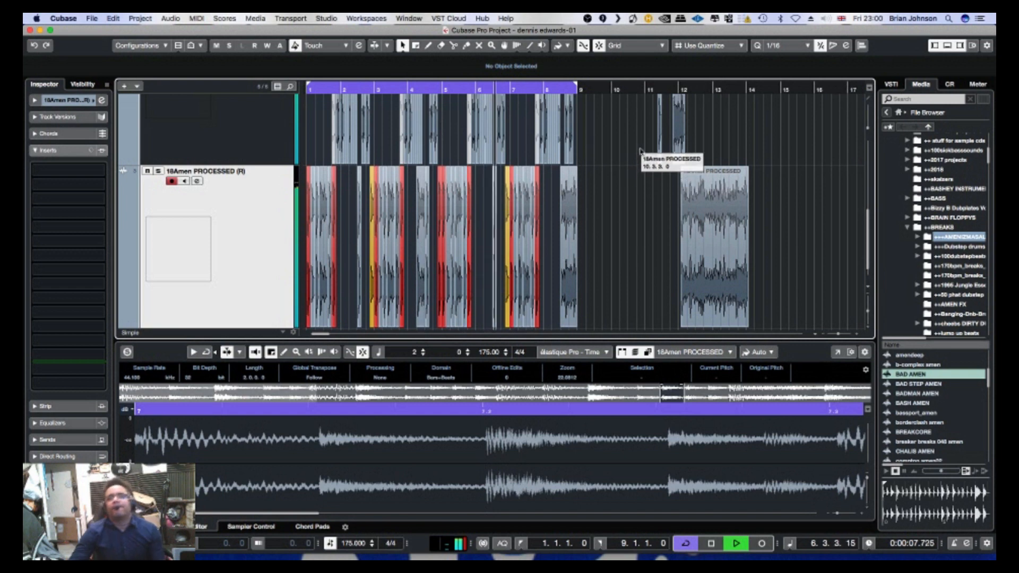
pyautogui.moveTo(634, 144); pyautogui.dragTo(726, 299)
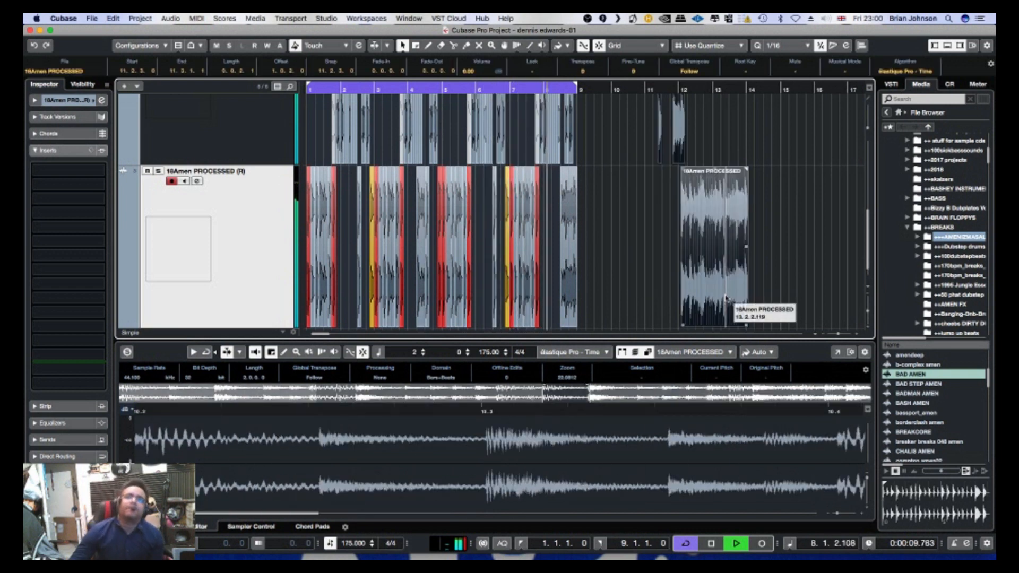
pyautogui.rightClick(571, 117)
pyautogui.click(647, 115)
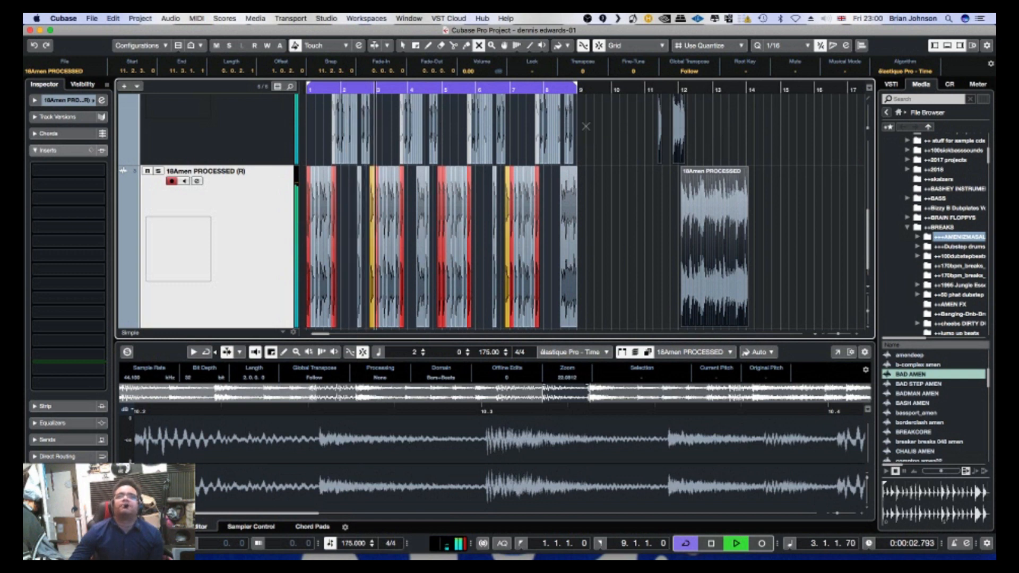
pyautogui.press('h')
pyautogui.press('h')
pyautogui.press('h')
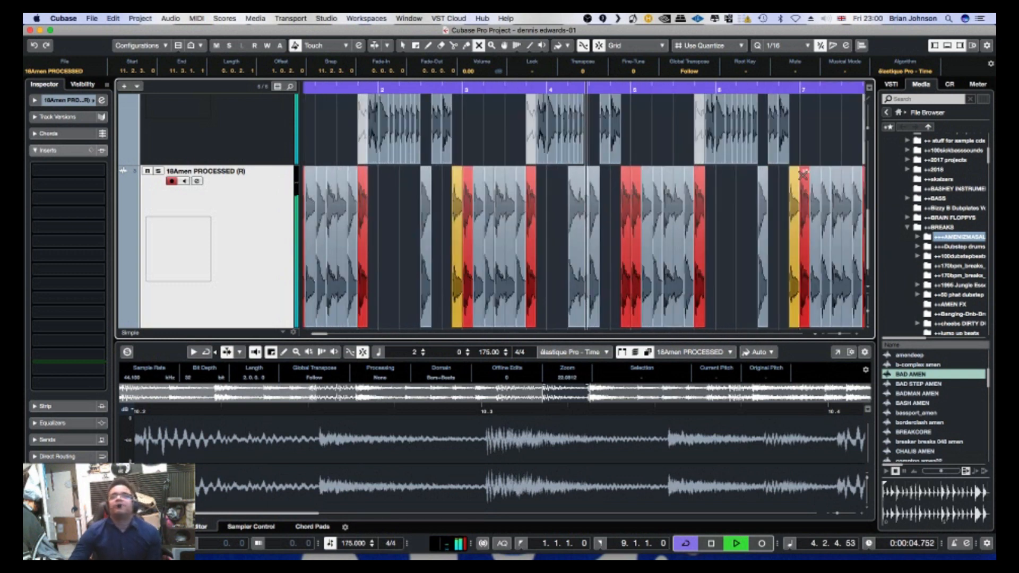
pyautogui.hscroll(6, 320, 333)
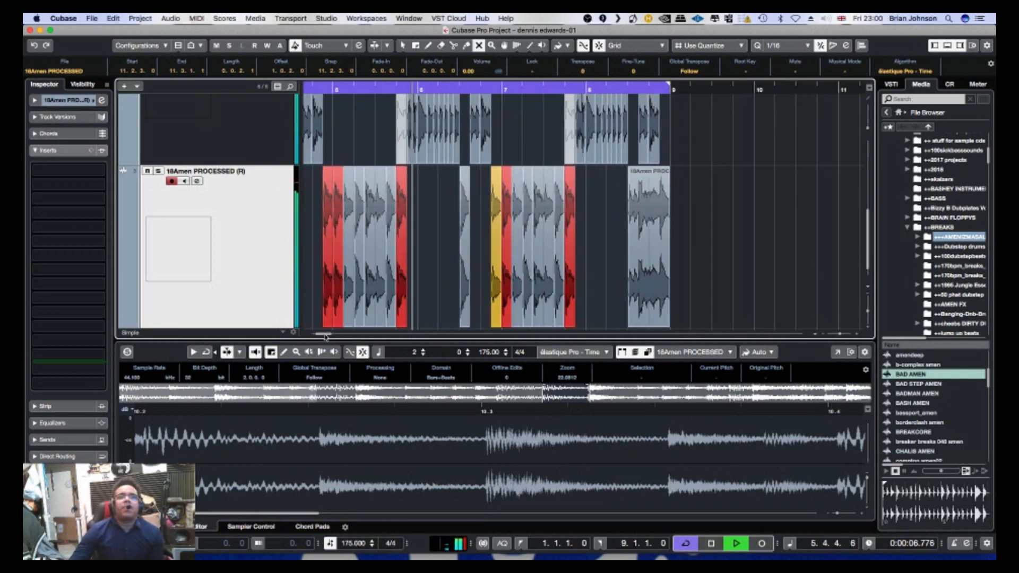
pyautogui.rightClick(759, 162)
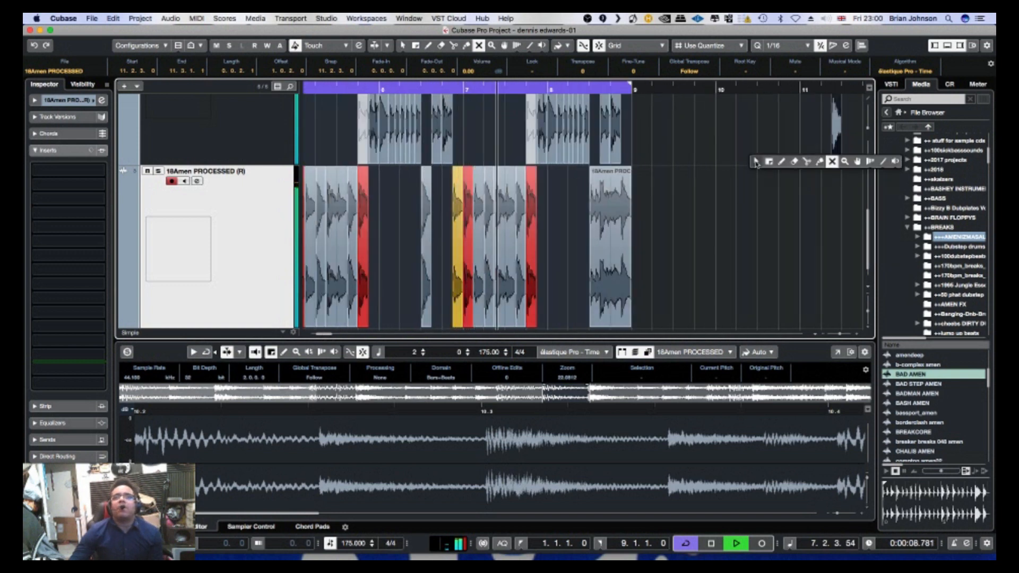
pyautogui.click(766, 159)
pyautogui.click(757, 164)
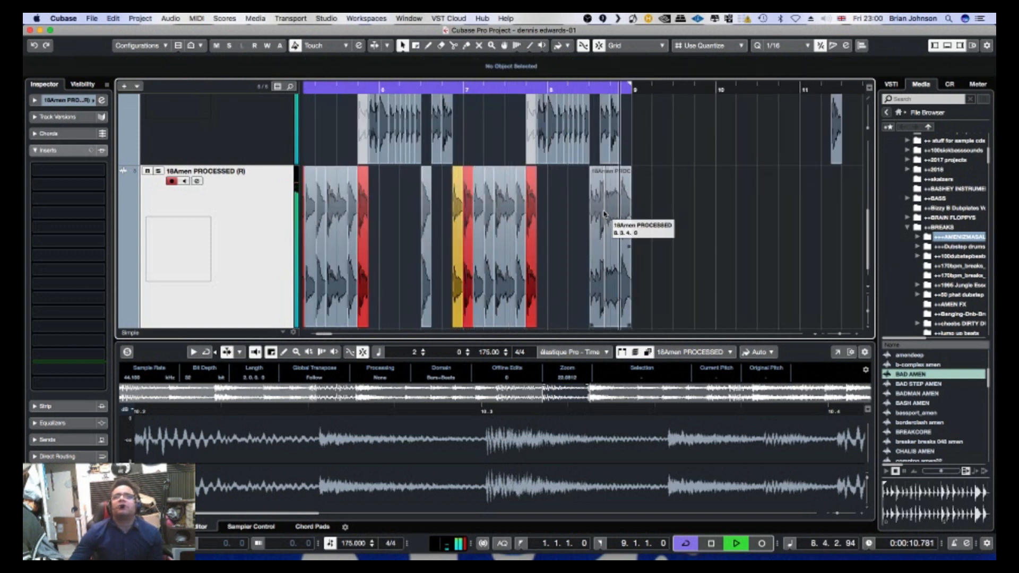
# Move the rendered clip at 8.3.1 to 8.3.3 and fill the gap with sixteenth slices at 8.3.1 and 8.3.2 on the upper track.
pyautogui.moveTo(604, 214); pyautogui.dragTo(615, 214)
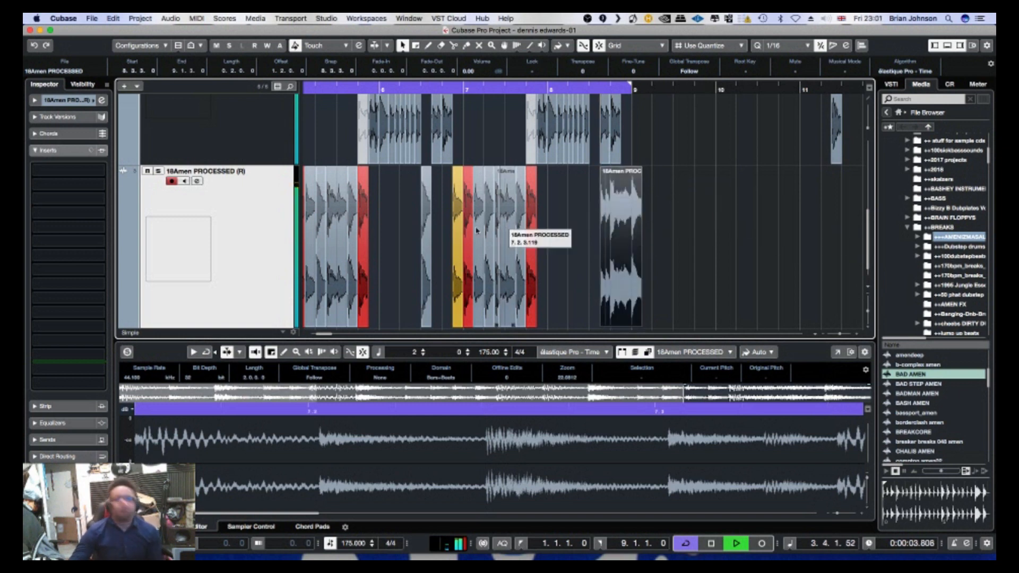
pyautogui.press('h')
pyautogui.press('h')
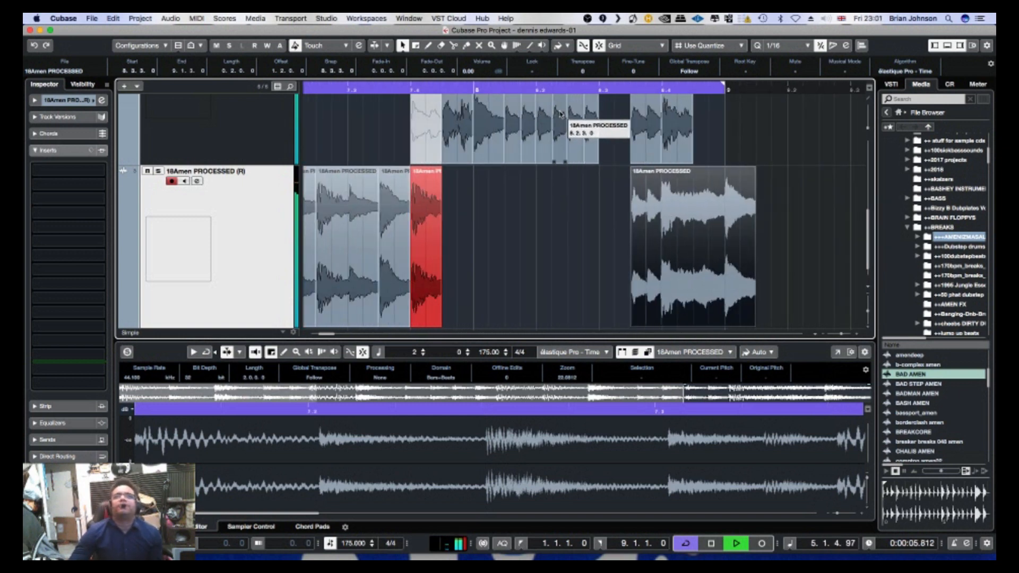
pyautogui.moveTo(590, 123); pyautogui.dragTo(622, 124)
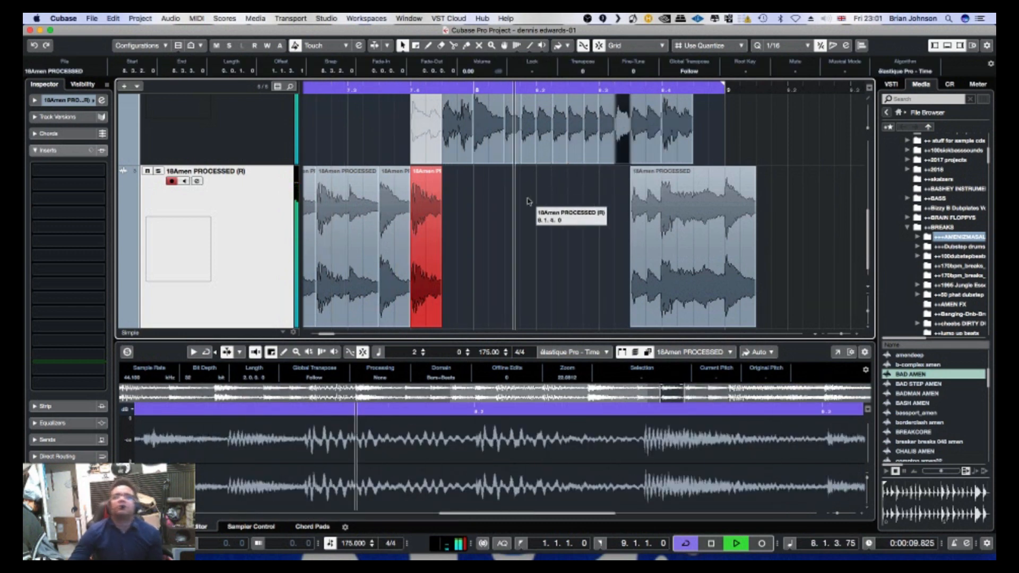
# Split the rendered clip at 8.3.3 at the loop end, 9.1.1, and erase the part beyond it.
pyautogui.rightClick(728, 169)
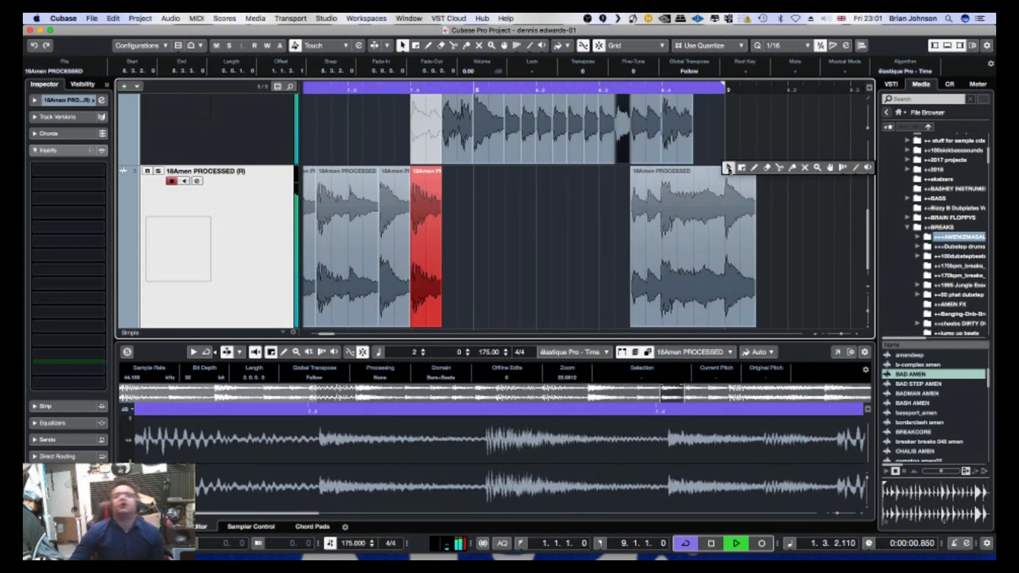
pyautogui.click(779, 168)
pyautogui.click(726, 175)
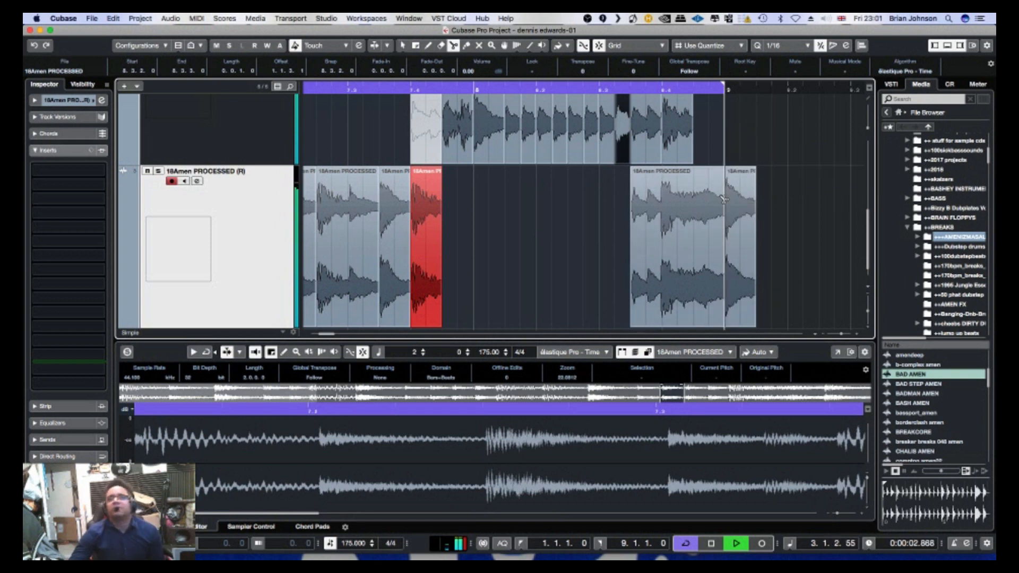
pyautogui.rightClick(740, 169)
pyautogui.click(778, 170)
pyautogui.click(750, 199)
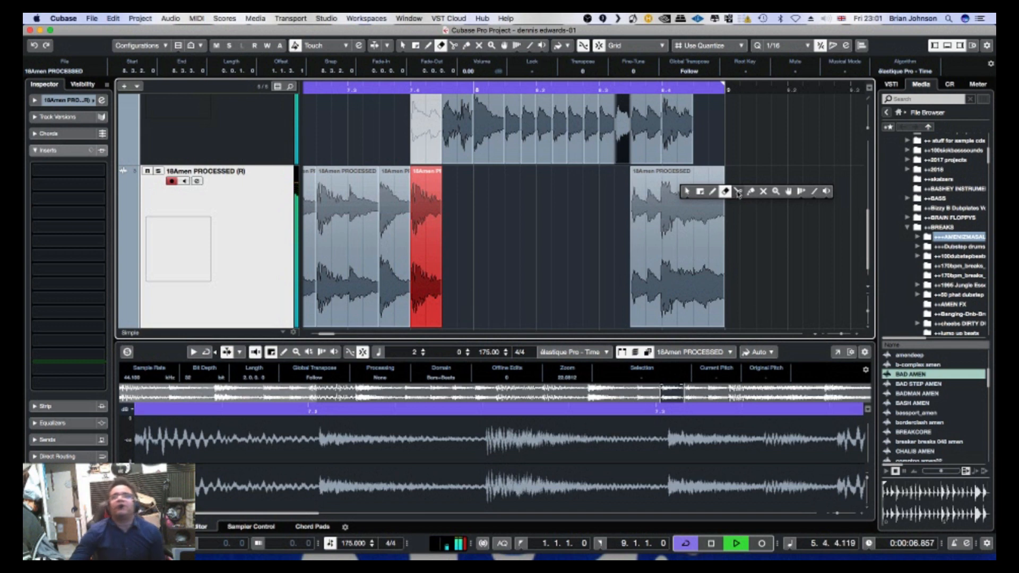
# Split the rendered clip at 8.3.3 on the 18Amen PROCESSED (R) track at 8.4.1.
pyautogui.click(738, 191)
pyautogui.click(662, 203)
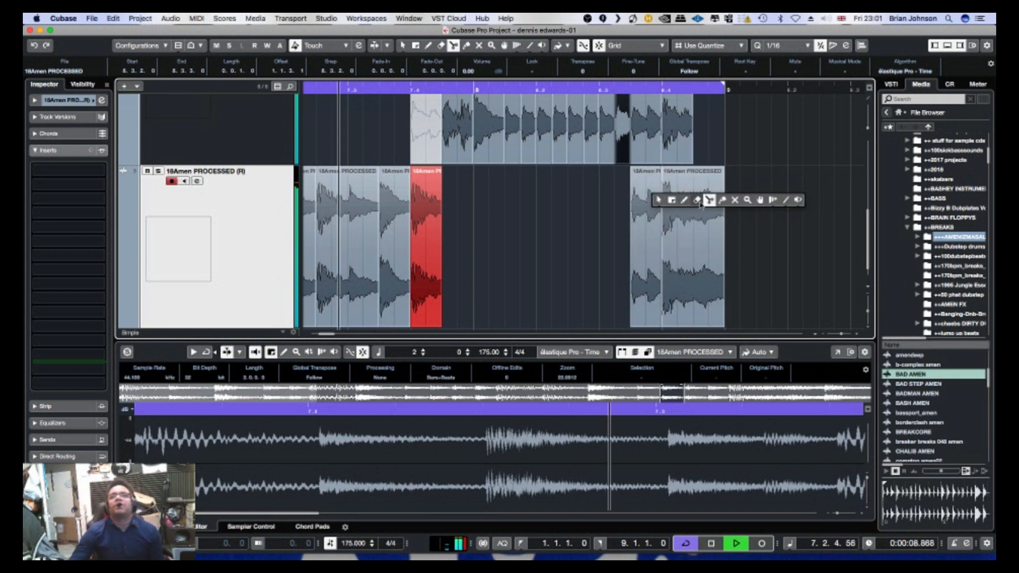
pyautogui.click(548, 235)
# Raise the volume fader of the song track above the Amen tracks to 6.02 dB.
pyautogui.press('g')
pyautogui.press('g')
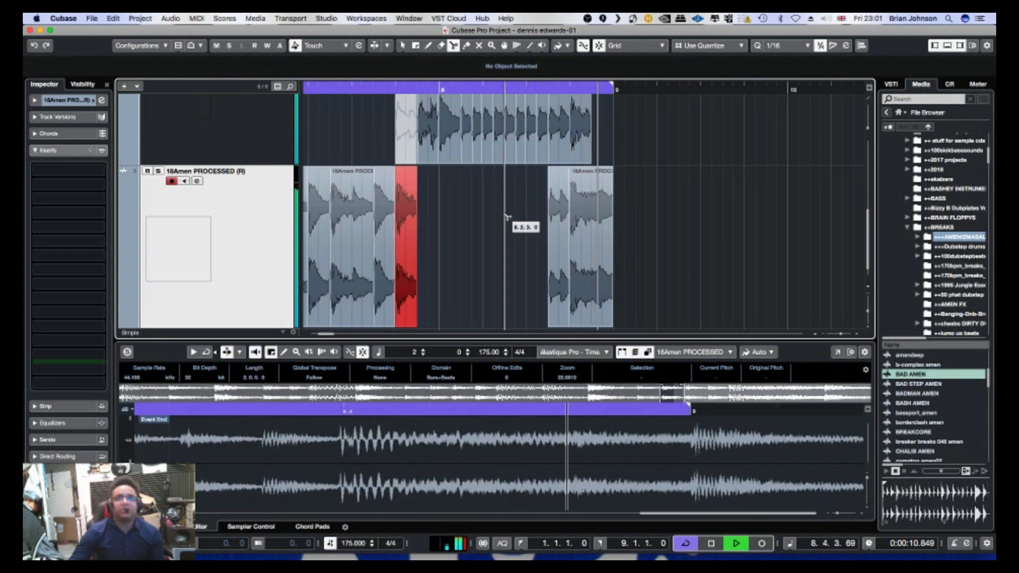
pyautogui.press('g')
pyautogui.scroll(-1, 499, 215)
pyautogui.scroll(3, 494, 212)
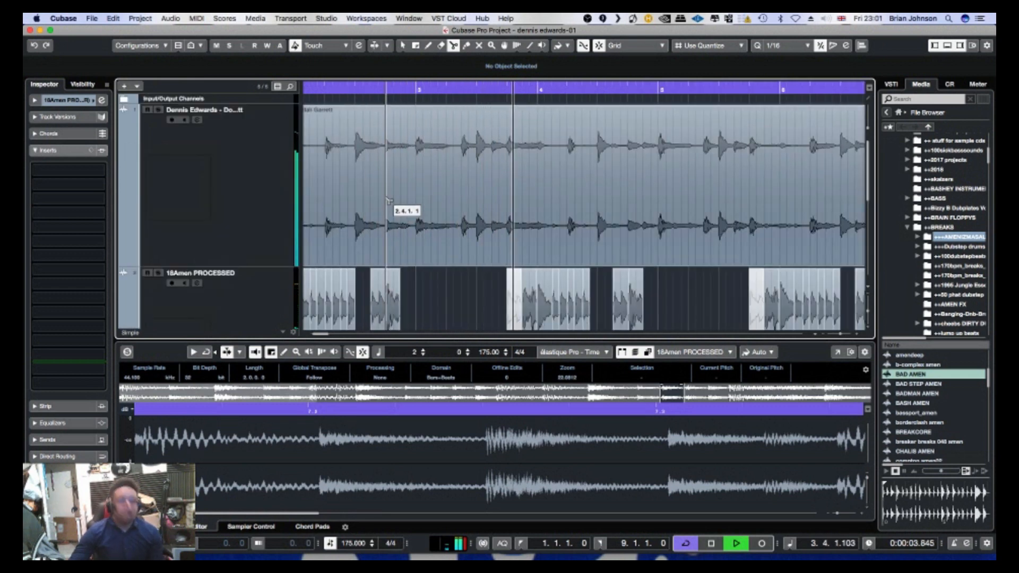
pyautogui.press('g')
pyautogui.press('g')
pyautogui.press('g')
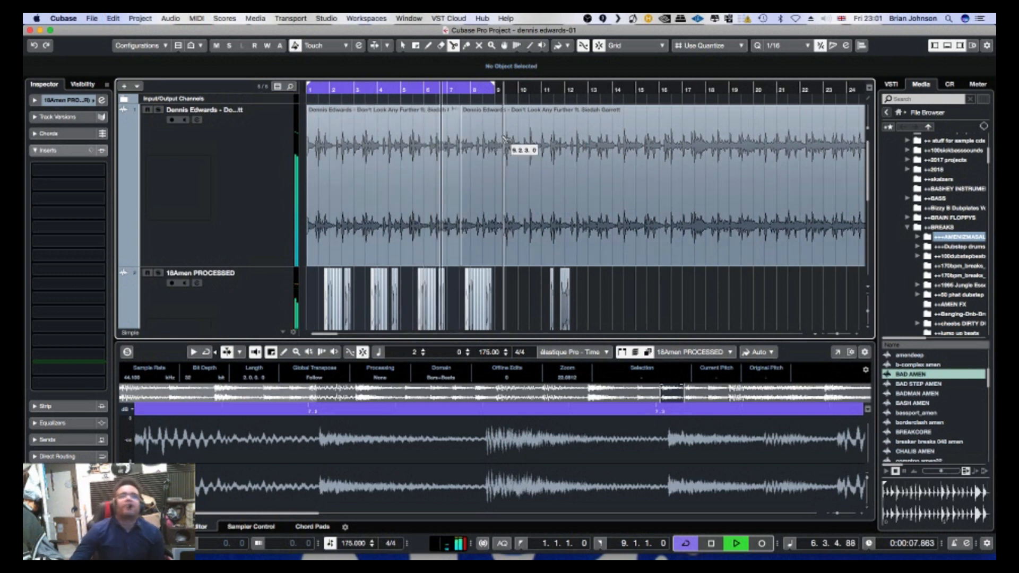
pyautogui.press('g')
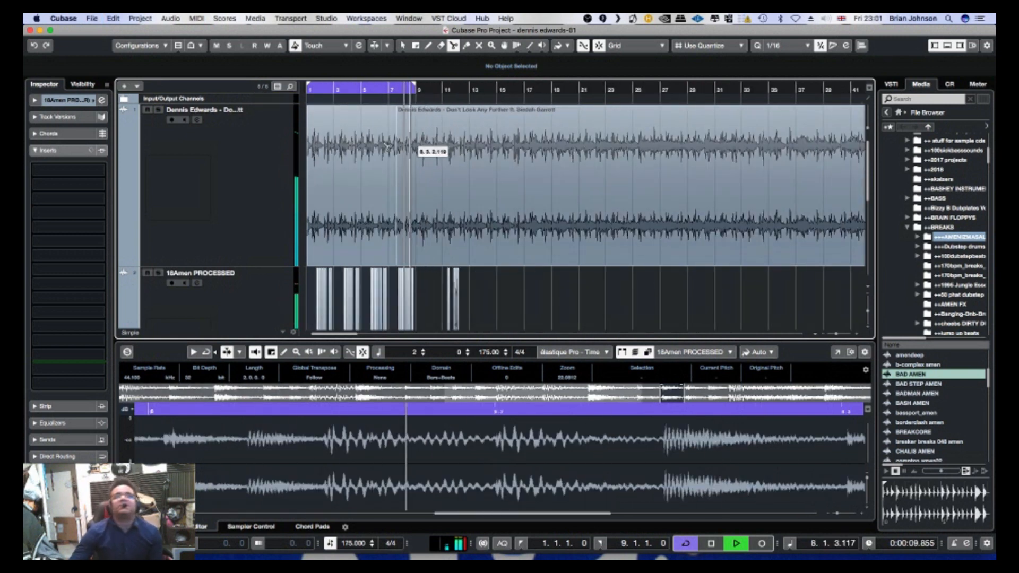
pyautogui.click(235, 178)
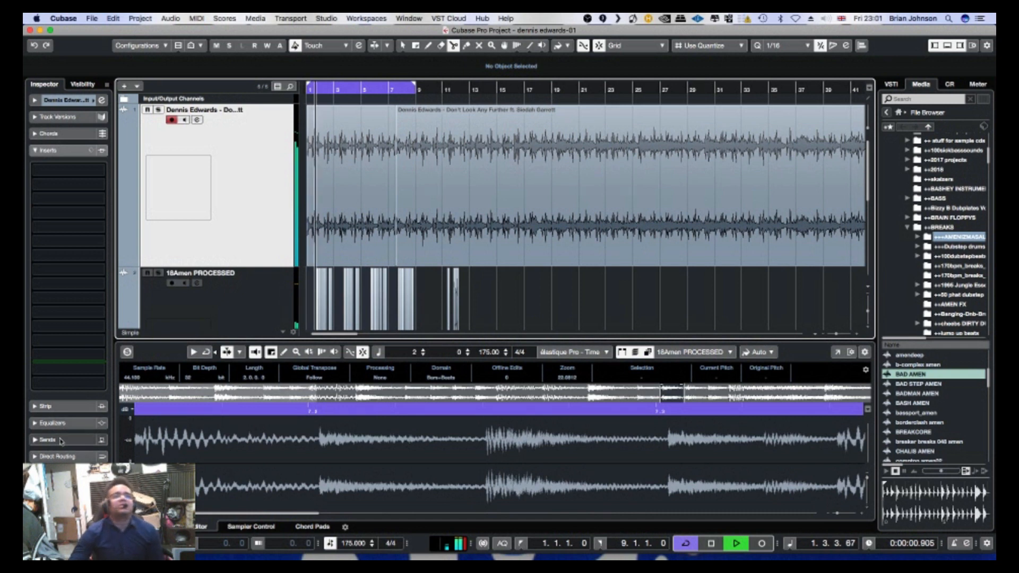
pyautogui.click(65, 473)
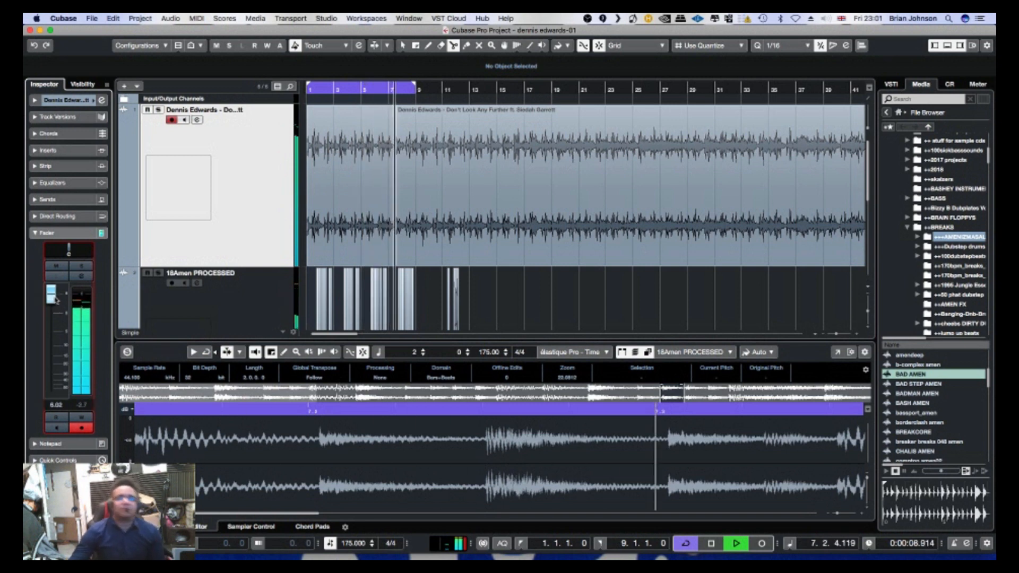
# Move the spare clips near bar 12 on both Amen tracks out of the way to about bar 37.
pyautogui.scroll(-5, 535, 215)
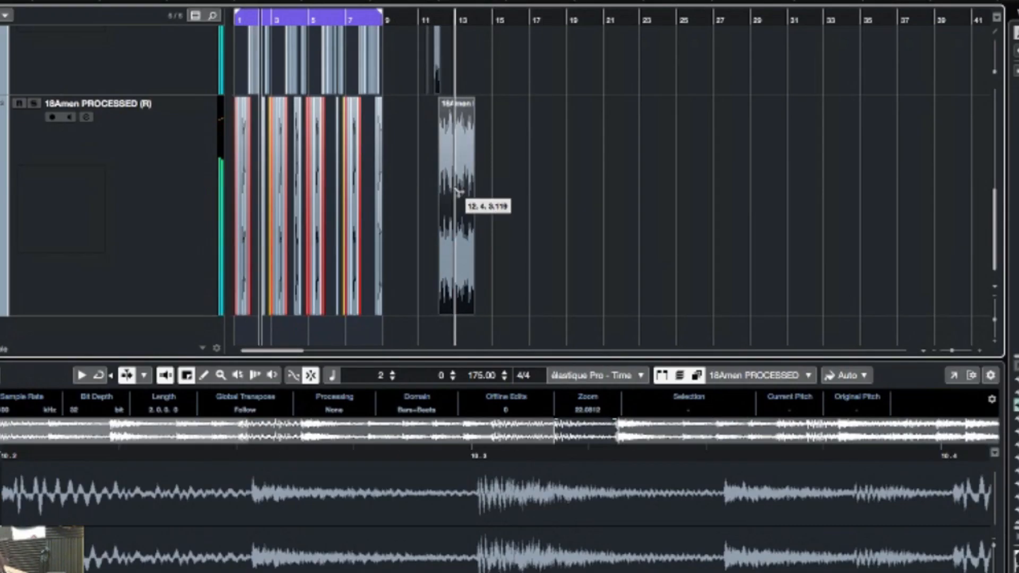
pyautogui.rightClick(456, 192)
pyautogui.click(454, 193)
pyautogui.moveTo(462, 192); pyautogui.dragTo(910, 180)
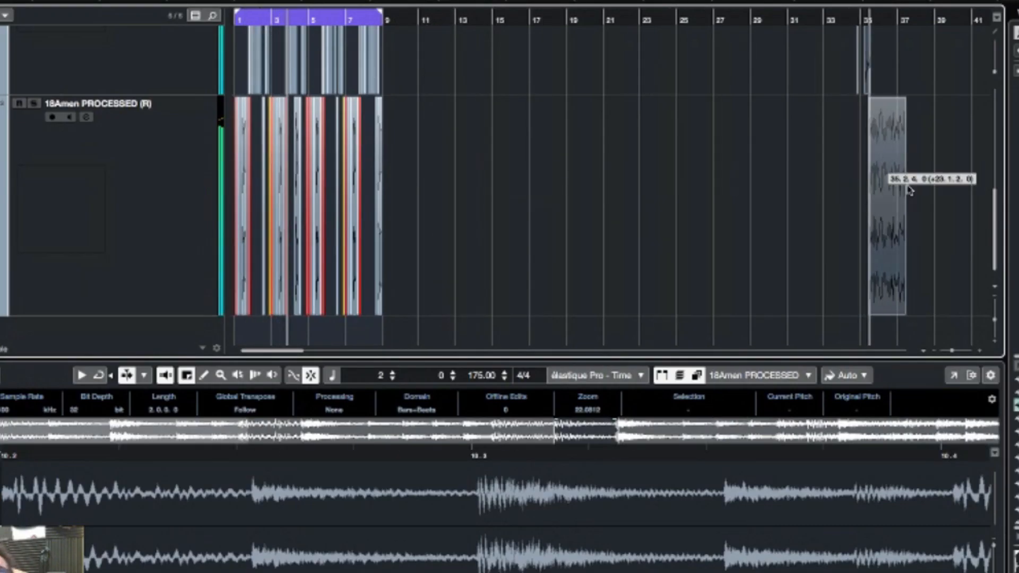
# Select all slices in bars 1 to 8 on both Amen tracks and copy them to 9.1.1.
pyautogui.scroll(5, 507, 170)
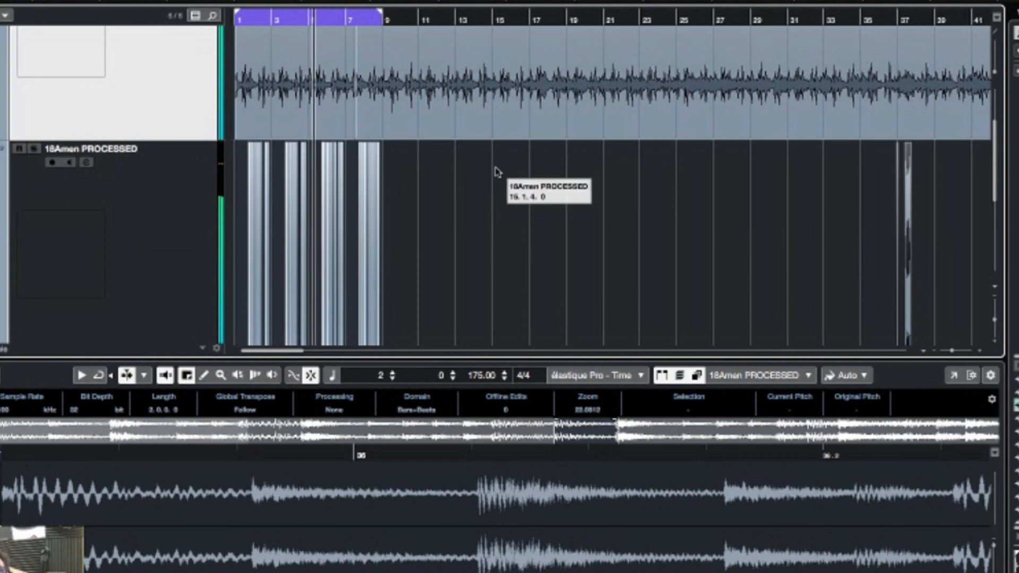
pyautogui.scroll(-3, 496, 171)
pyautogui.moveTo(477, 194); pyautogui.dragTo(176, 303)
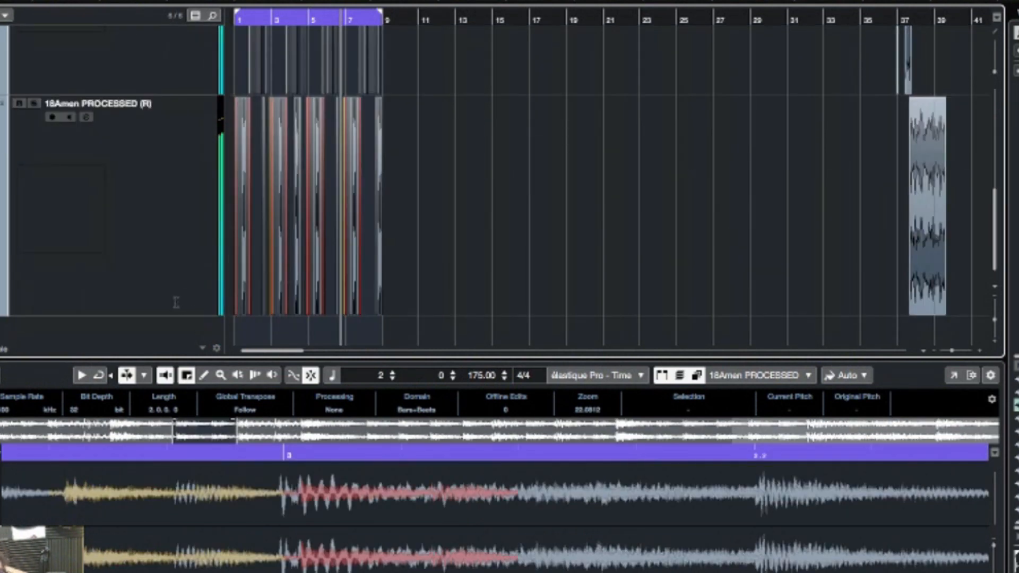
pyautogui.scroll(6, 319, 292)
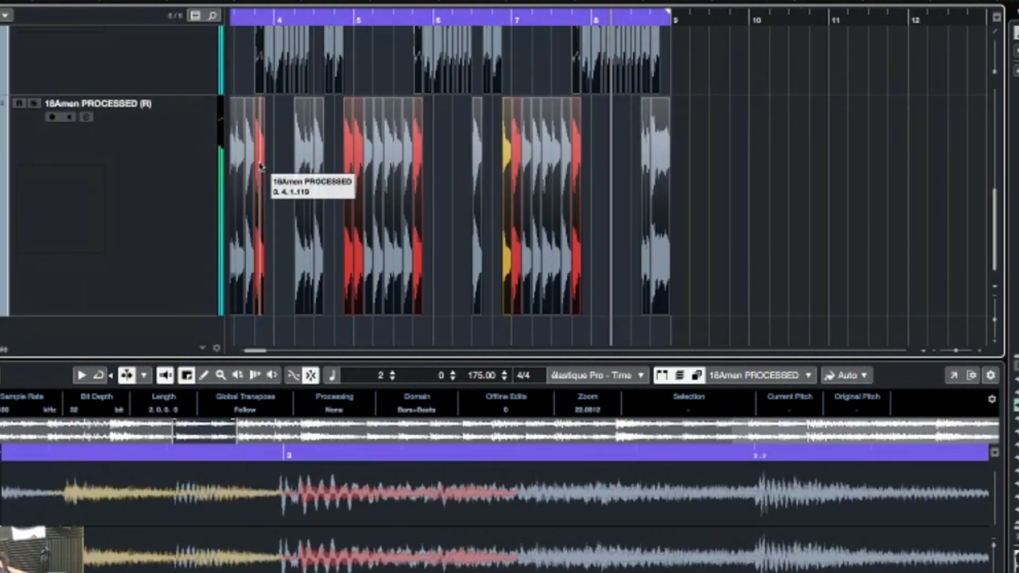
pyautogui.moveTo(251, 351); pyautogui.dragTo(244, 351)
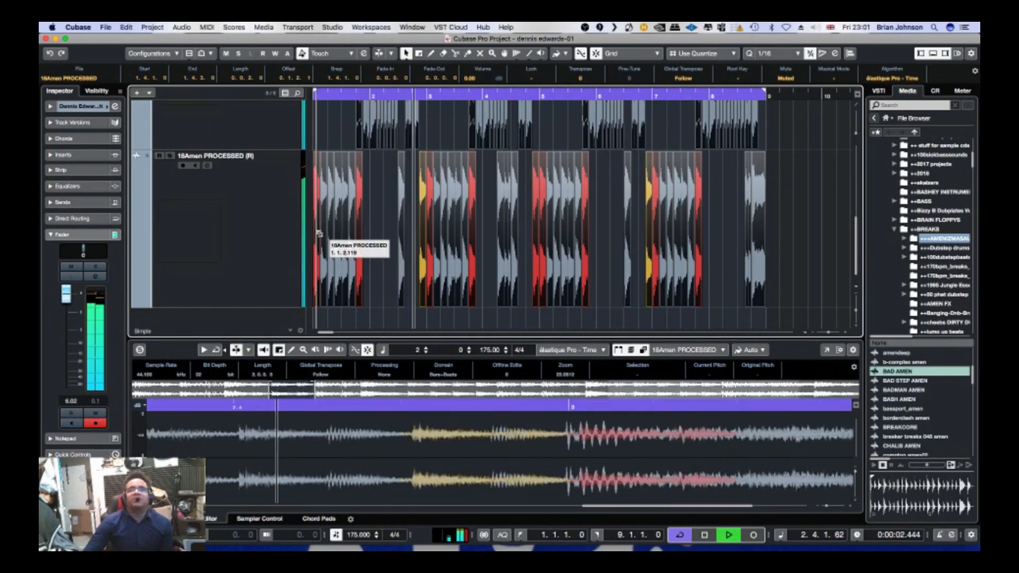
pyautogui.moveTo(246, 211); pyautogui.dragTo(873, 207)
pyautogui.moveTo(769, 230); pyautogui.dragTo(770, 231)
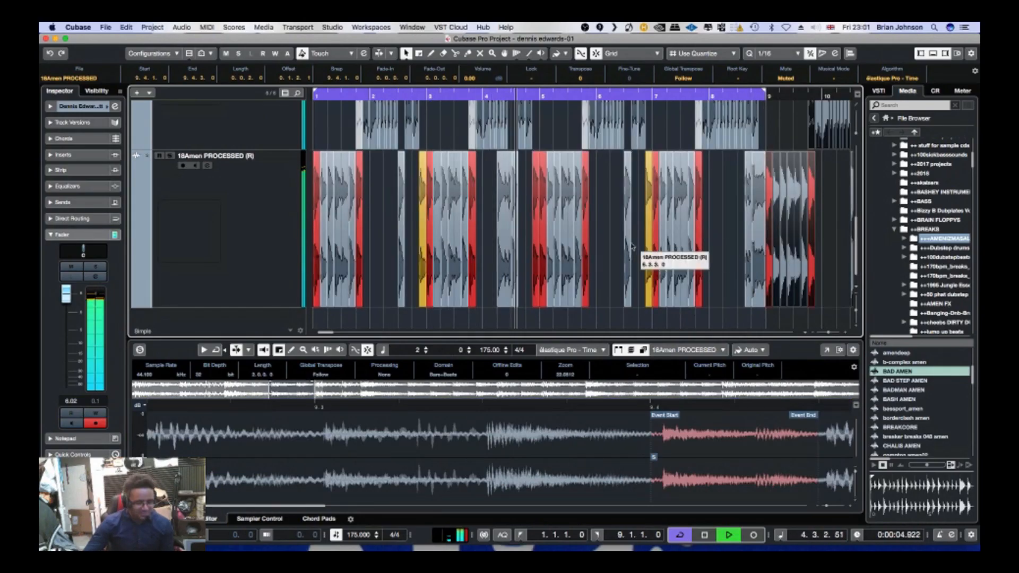
# Extend the loop end to 20.1.2, past the copied slices.
pyautogui.press('g')
pyautogui.press('g')
pyautogui.press('g')
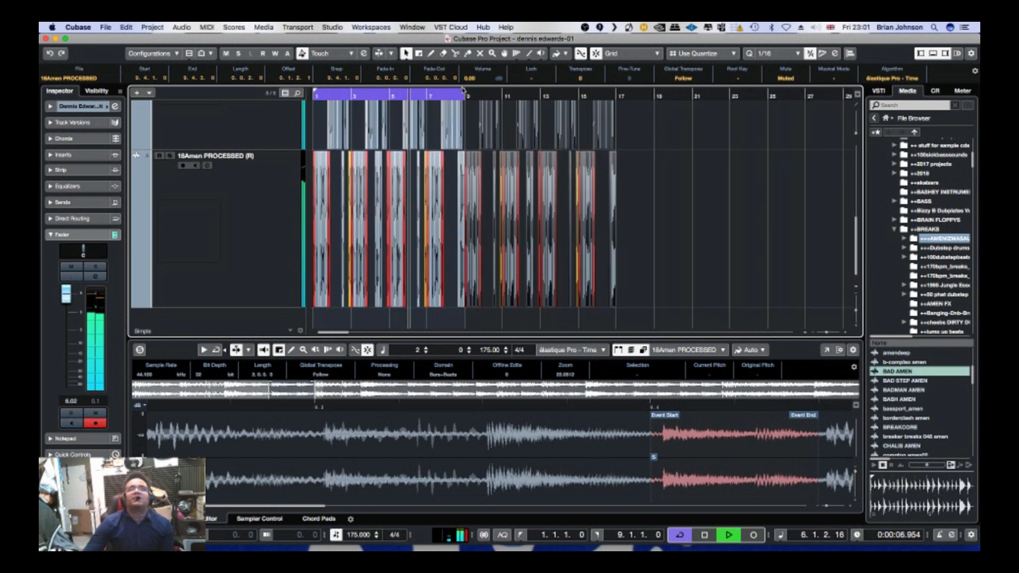
pyautogui.moveTo(463, 93); pyautogui.dragTo(674, 93)
pyautogui.press('h')
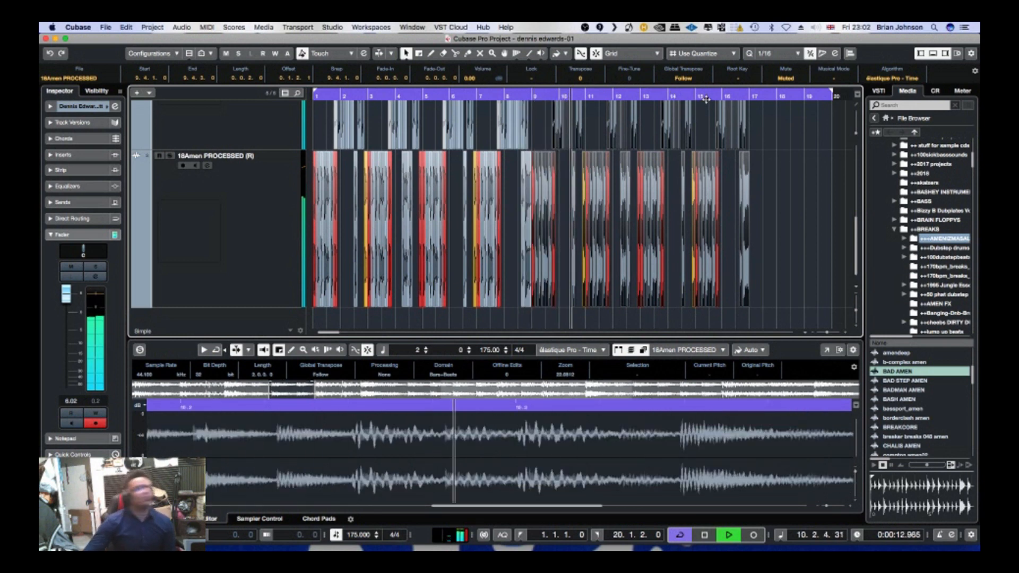
# Set the loop start to 9.1.1 and play the copied section from there.
pyautogui.keyDown('super'); pyautogui.click(534, 97); pyautogui.keyUp('super')
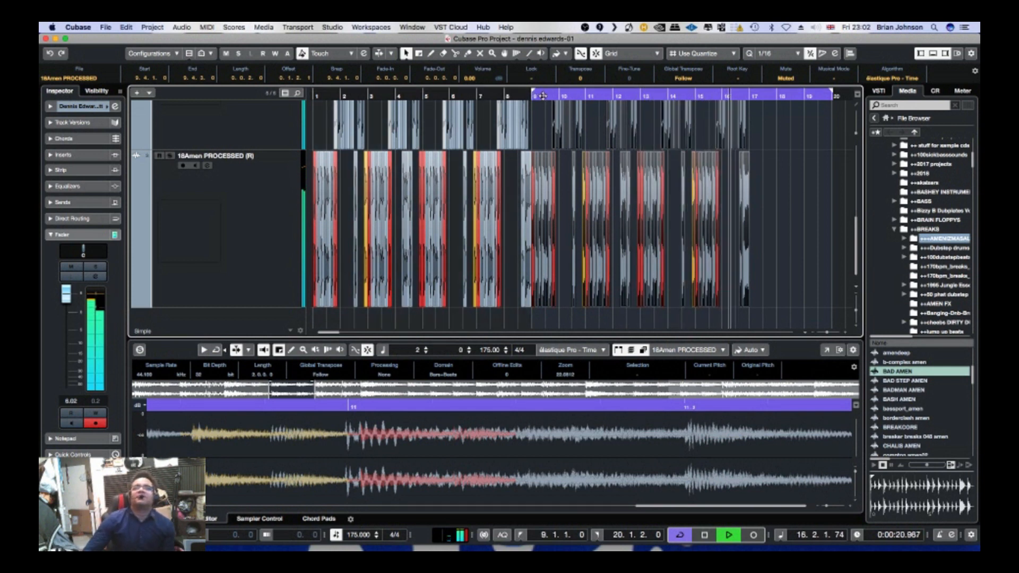
pyautogui.press('space')
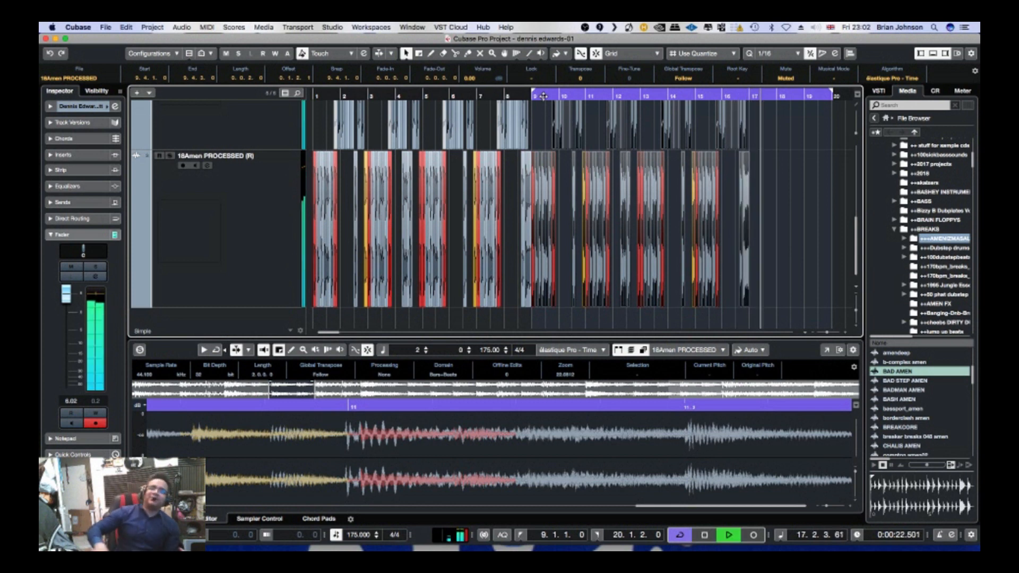
pyautogui.press('KP_1')
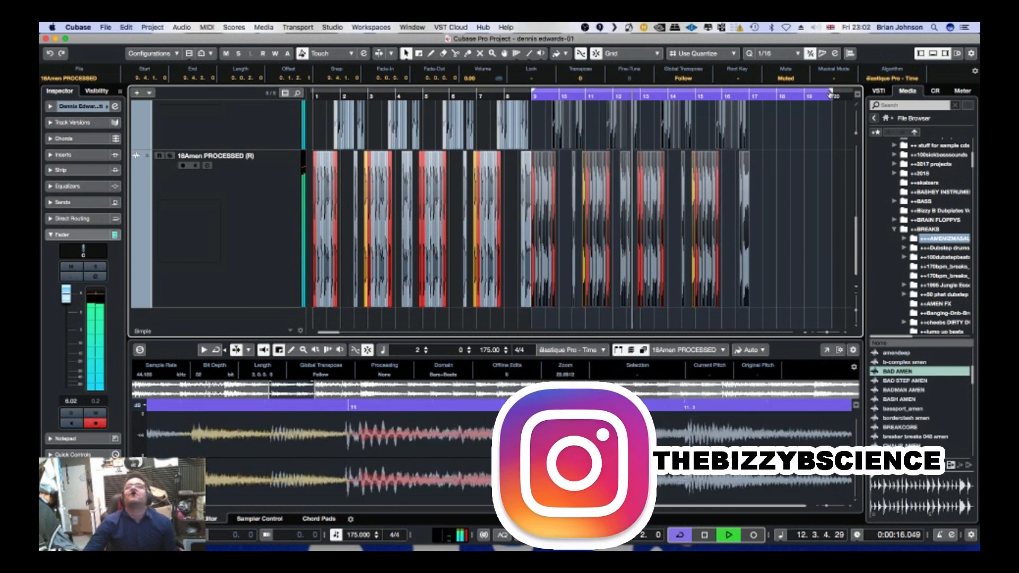
# Set the loop end to 17.1.1, where the copied slices finish, and save the project.
pyautogui.moveTo(831, 94); pyautogui.dragTo(767, 103)
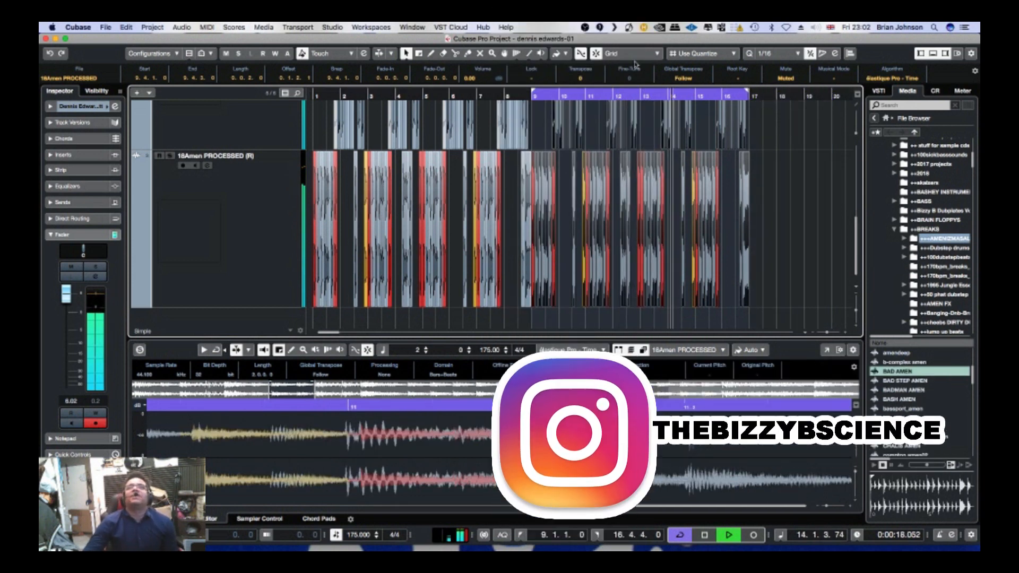
pyautogui.click(777, 171)
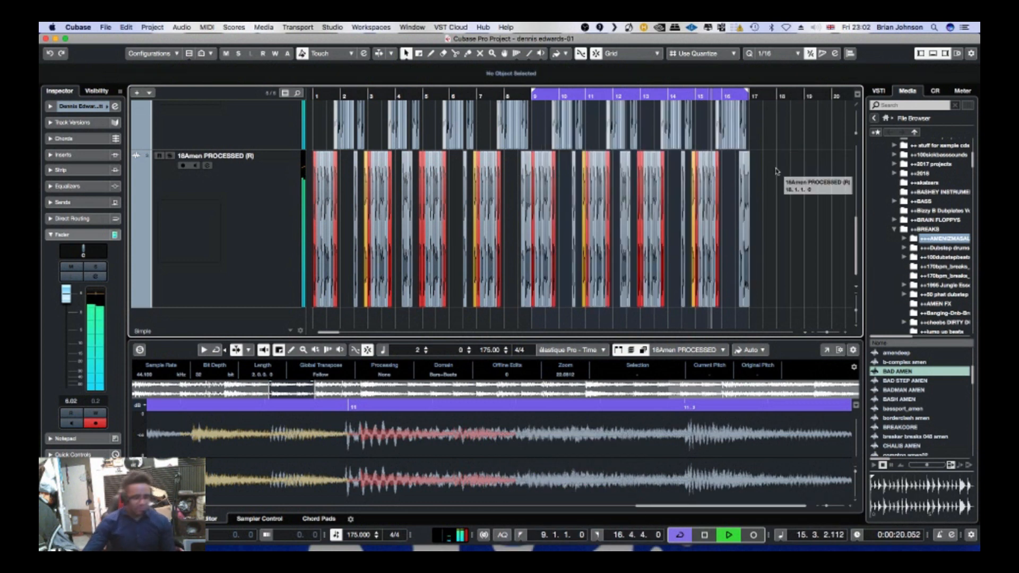
pyautogui.press('h')
pyautogui.press('h')
pyautogui.press('h')
pyautogui.press('h')
pyautogui.press('h')
pyautogui.press('h')
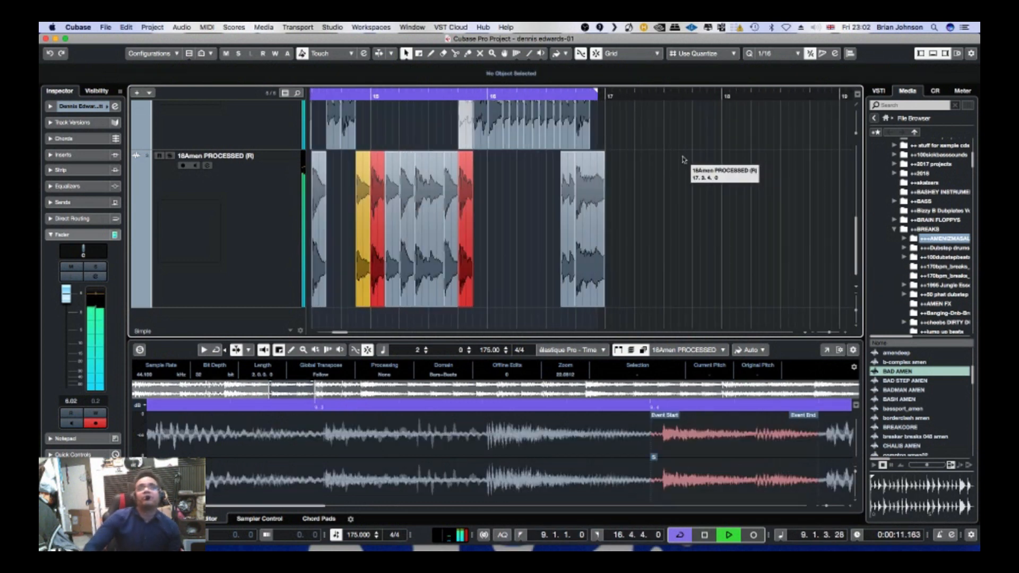
pyautogui.moveTo(597, 86); pyautogui.dragTo(604, 88)
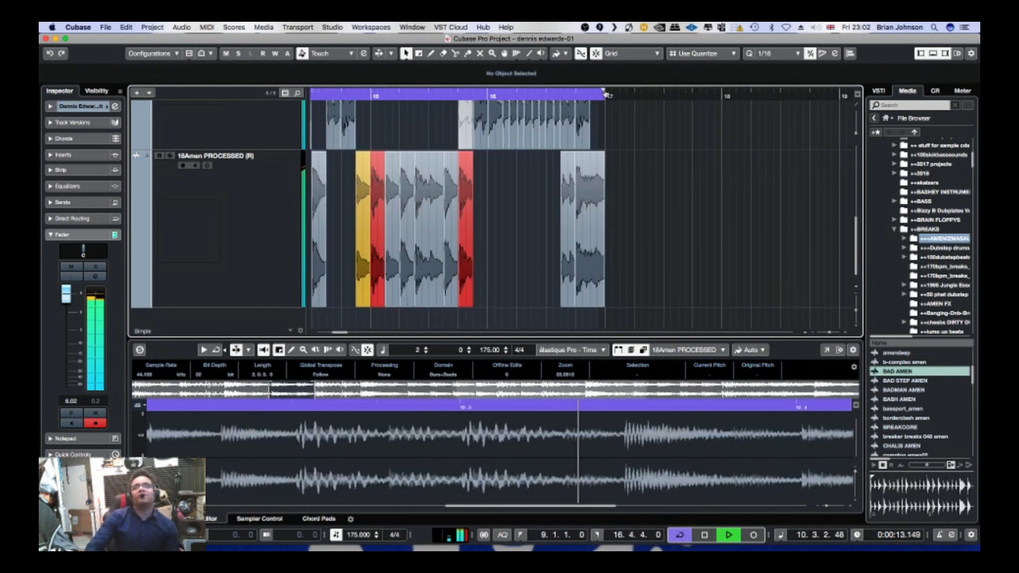
pyautogui.click(105, 26)
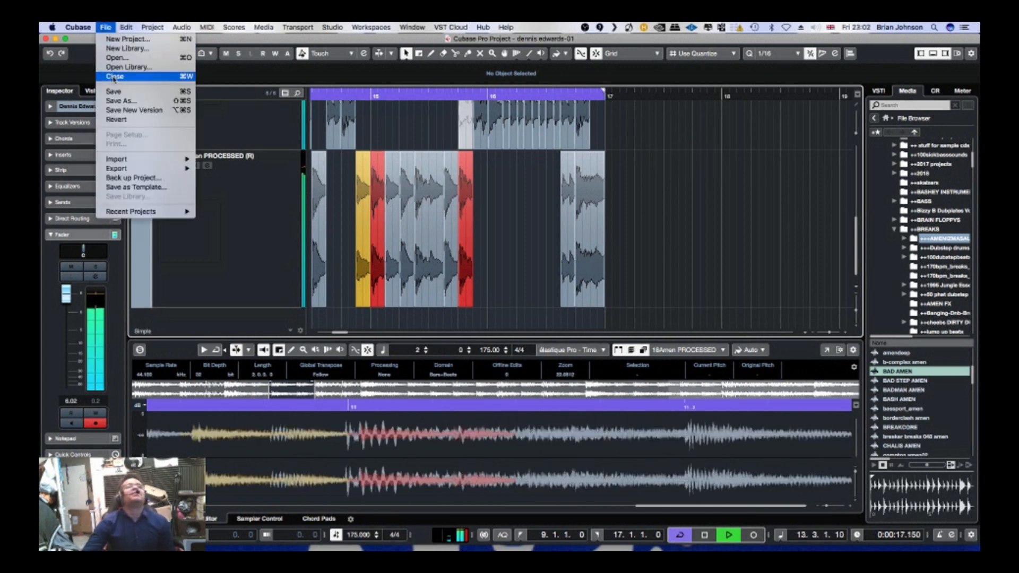
pyautogui.click(115, 93)
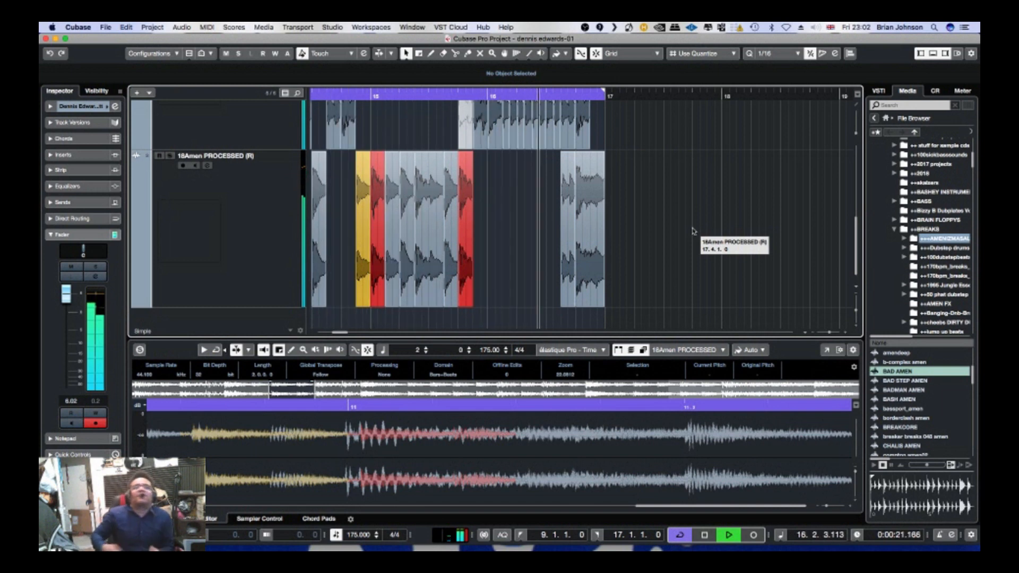
# Set the loop start to 1.1.1 so the loop covers all sixteen bars.
pyautogui.press('g')
pyautogui.press('g')
pyautogui.press('g')
pyautogui.press('g')
pyautogui.press('g')
pyautogui.press('g')
pyautogui.press('g')
pyautogui.press('g')
pyautogui.press('g')
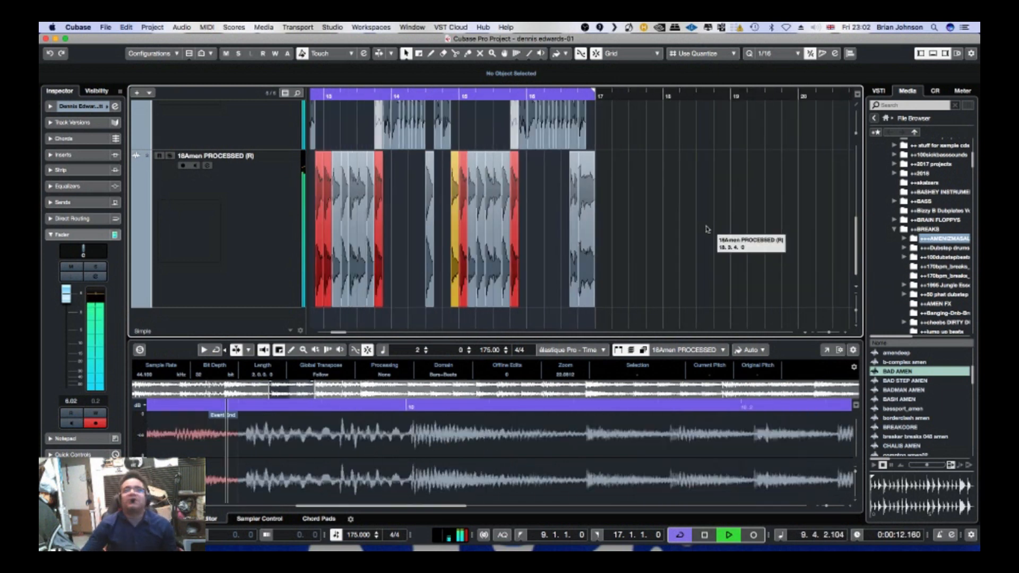
pyautogui.press('h')
pyautogui.press('h')
pyautogui.press('h')
pyautogui.press('h')
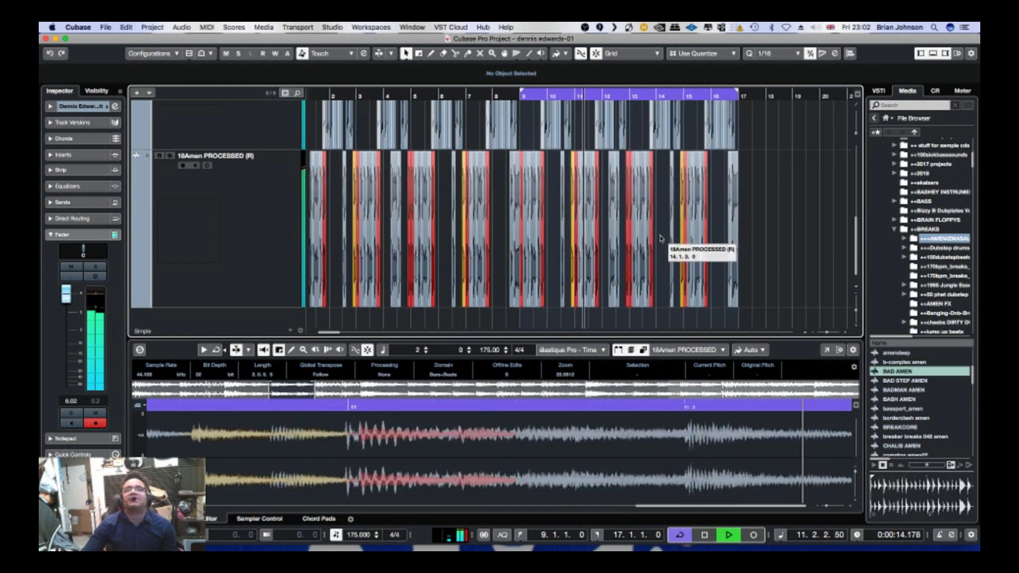
pyautogui.press('g')
pyautogui.press('g')
pyautogui.press('g')
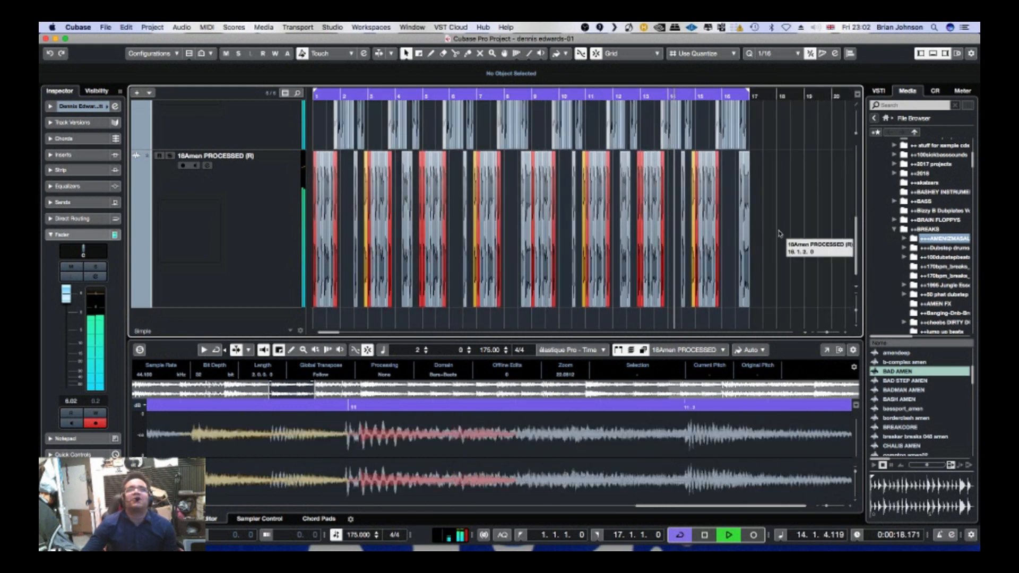
# Select all slices in bars 1 to 16 on both Amen tracks and copy them to 17.1.1.
pyautogui.scroll(6, 821, 300)
pyautogui.scroll(-4, 817, 295)
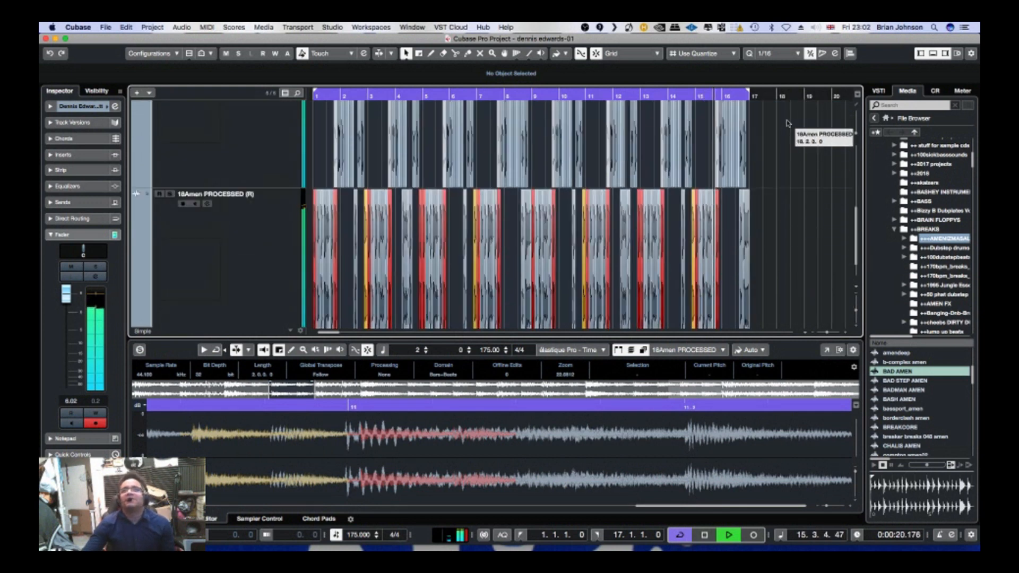
pyautogui.moveTo(788, 123); pyautogui.dragTo(312, 331)
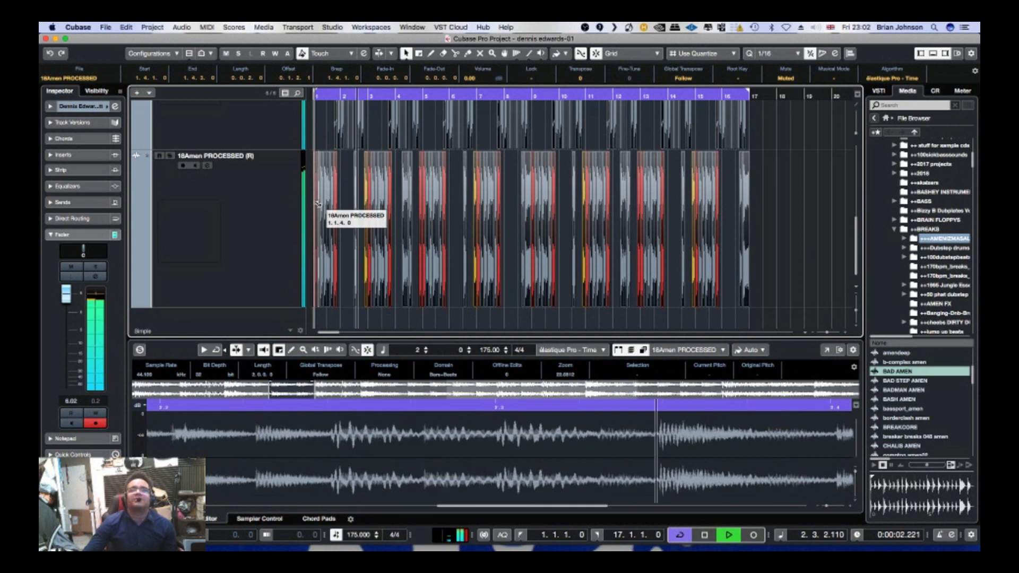
pyautogui.moveTo(318, 203); pyautogui.dragTo(751, 197)
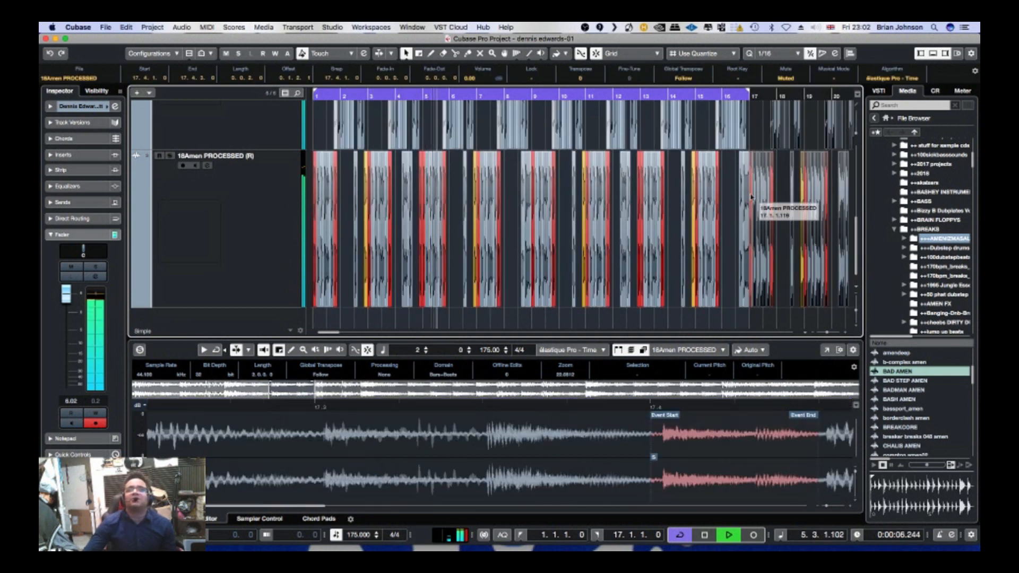
# Open the effect choices for the first insert slot of the 18Amen PROCESSED (R) track.
pyautogui.click(247, 206)
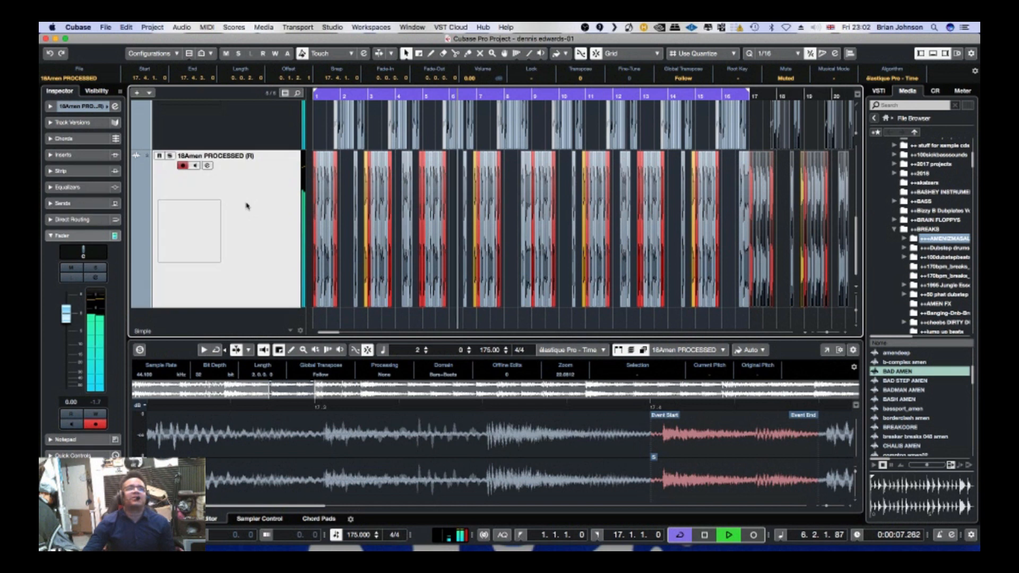
pyautogui.click(75, 154)
pyautogui.click(81, 172)
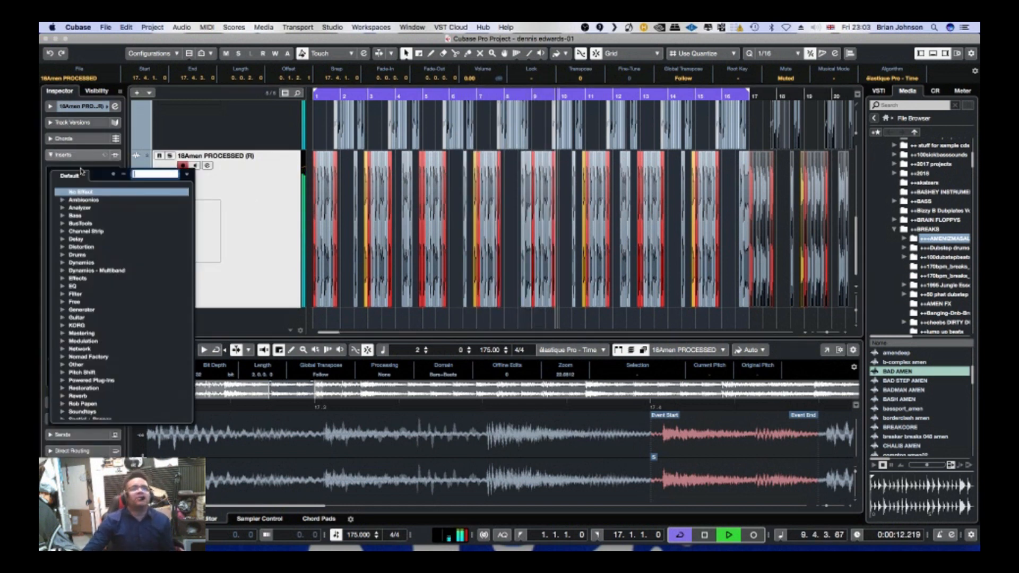